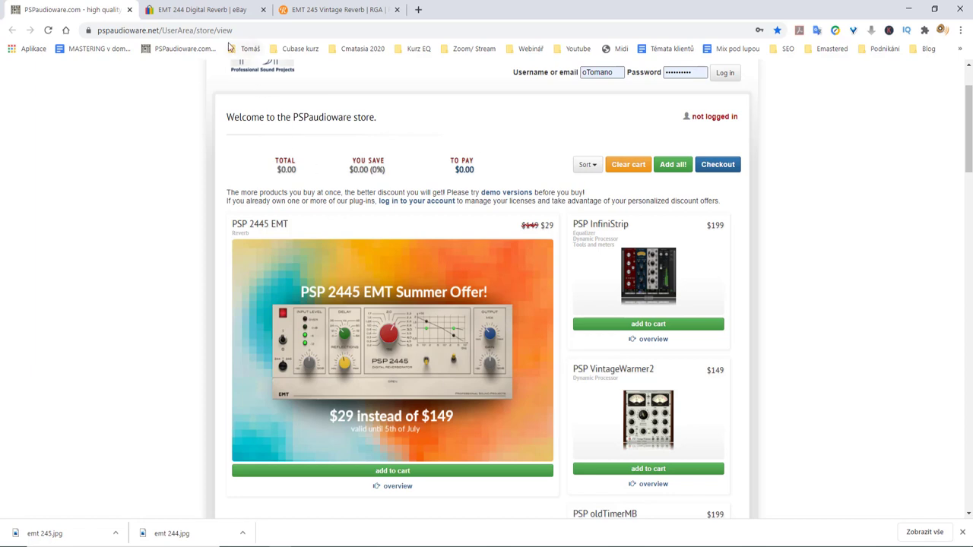
# - View the reference photos of the EMT 244 and EMT 245 hardware reverbs, and return to the Cubase project
pyautogui.click(215, 10)
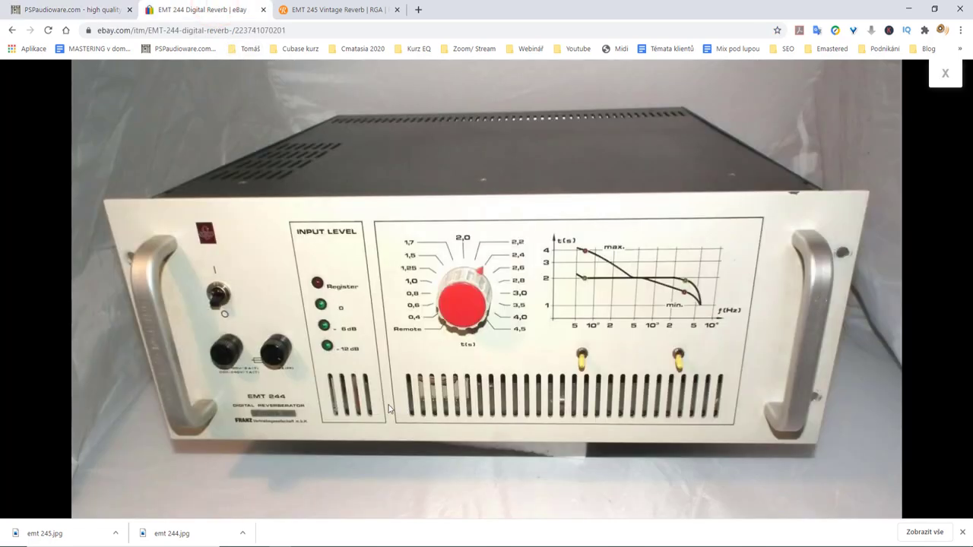
pyautogui.click(330, 7)
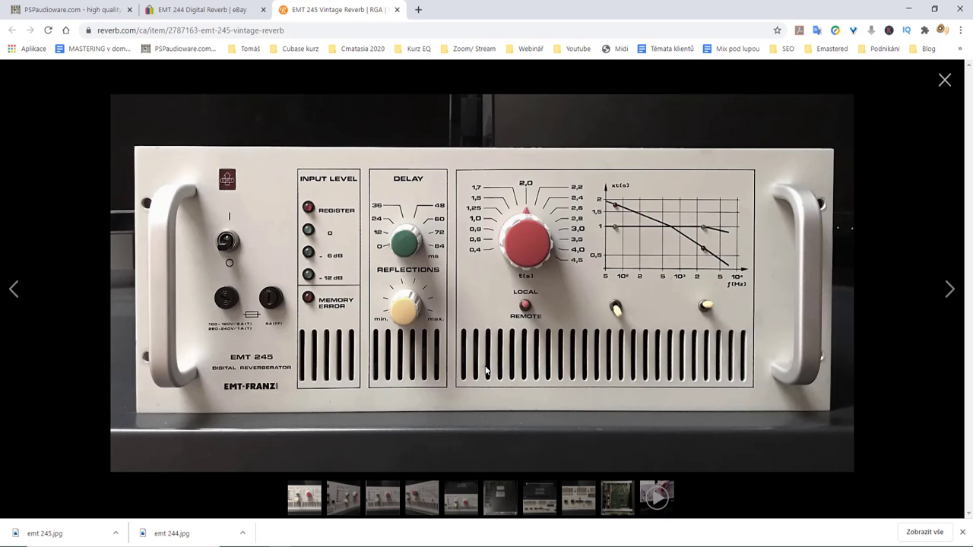
pyautogui.click(909, 9)
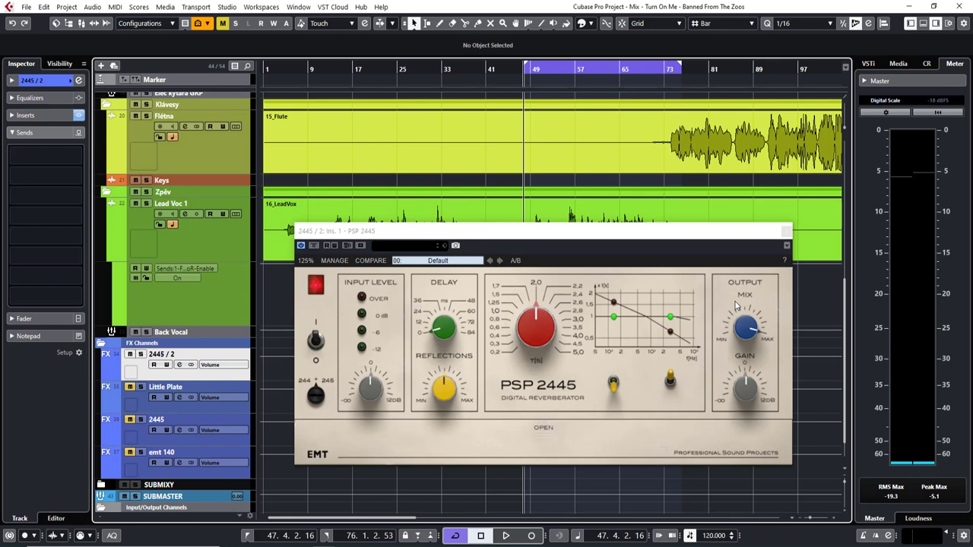
# - Compare the looped mix section with the PSP 2445 reverb bypassed and with it active
pyautogui.click(315, 245)
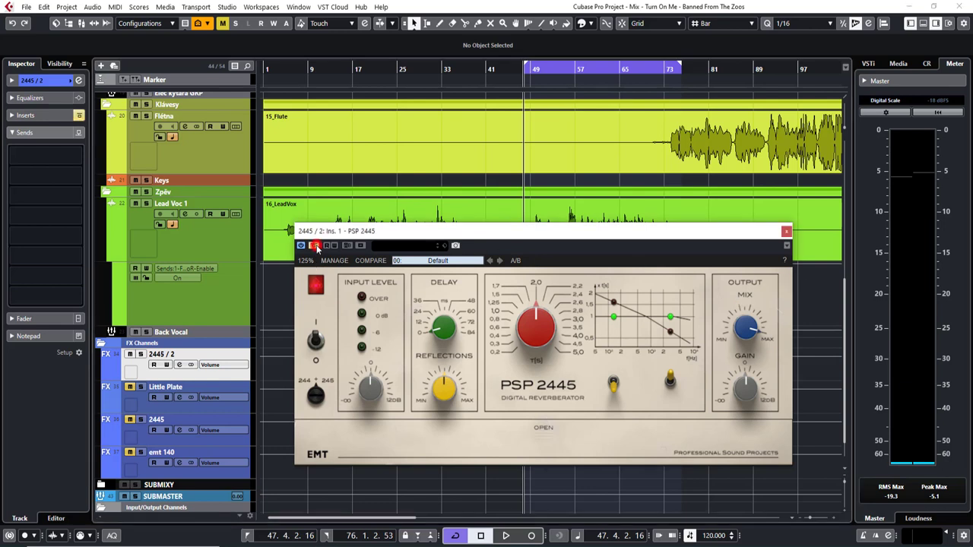
pyautogui.press('space')
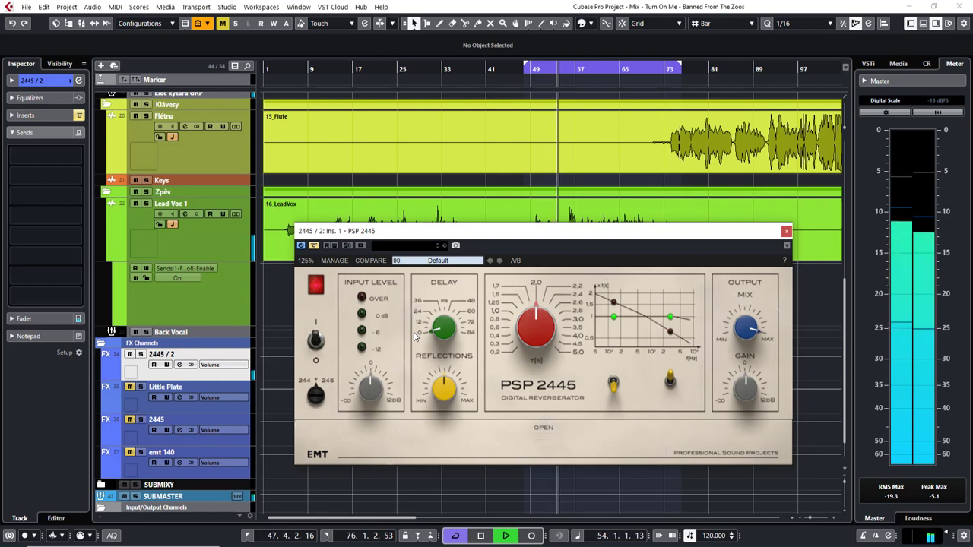
pyautogui.press('space')
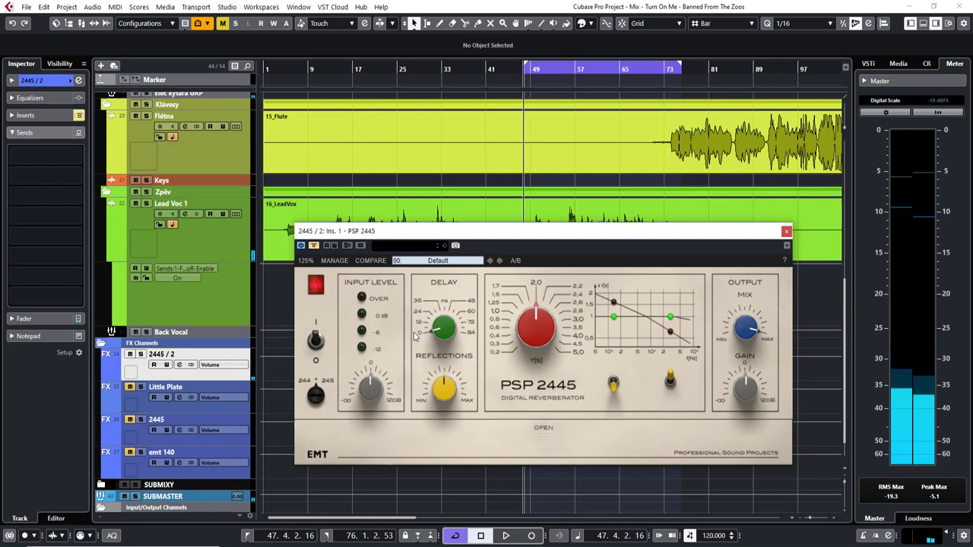
pyautogui.click(317, 248)
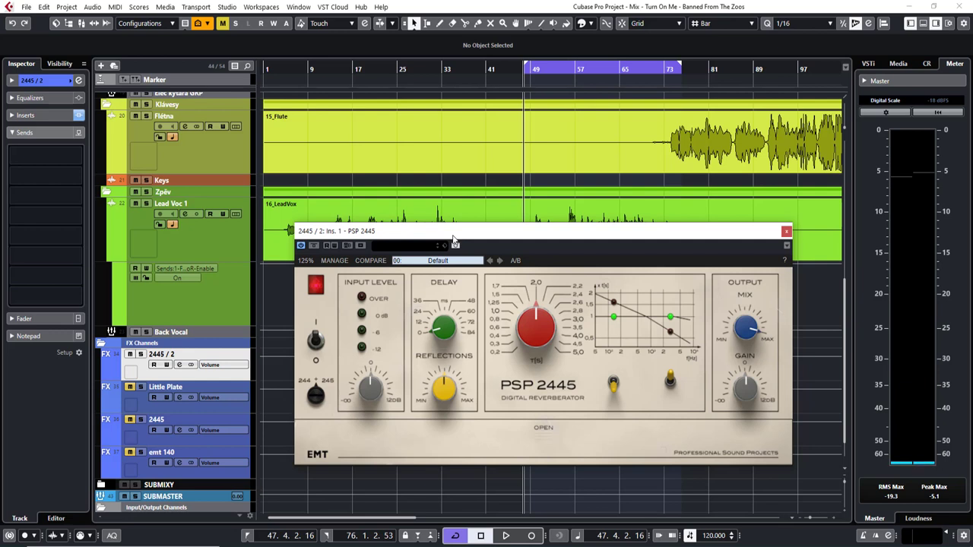
pyautogui.press('space')
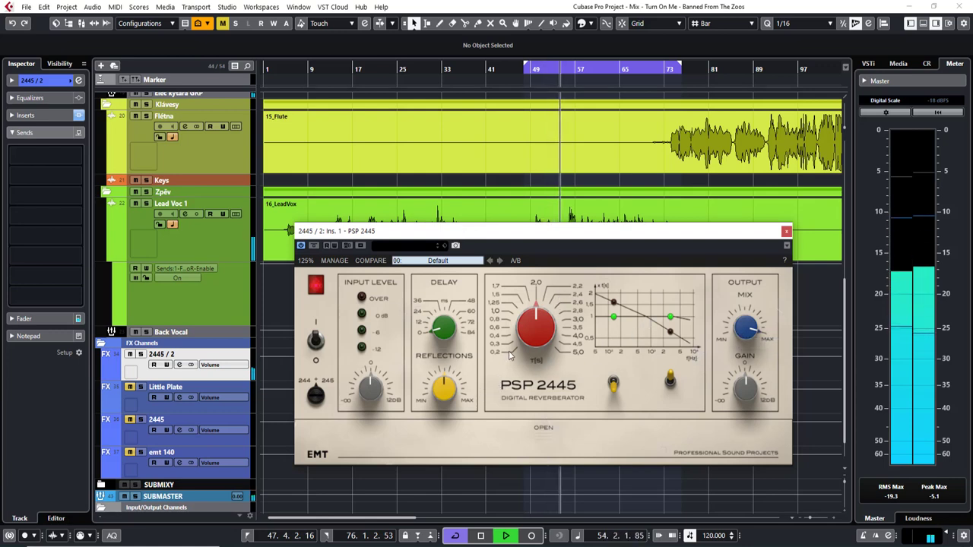
# - Load the E244 preset in PSP 2445 and play the looped section from its start
pyautogui.click(466, 263)
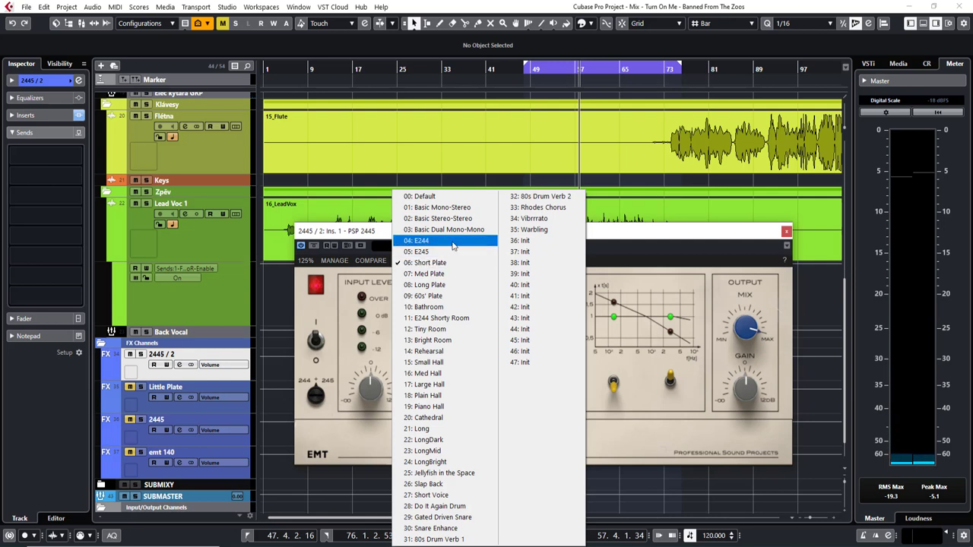
pyautogui.click(454, 243)
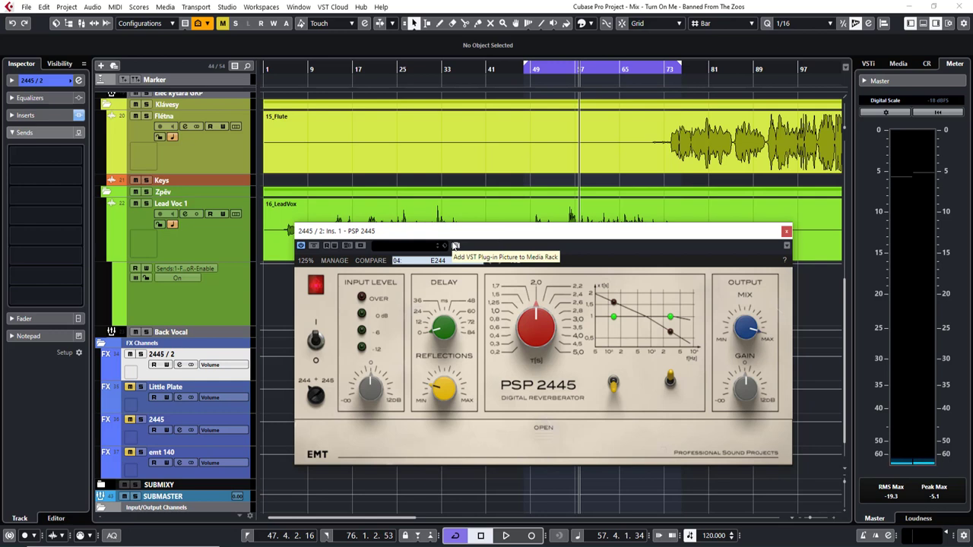
pyautogui.press('KP_1')
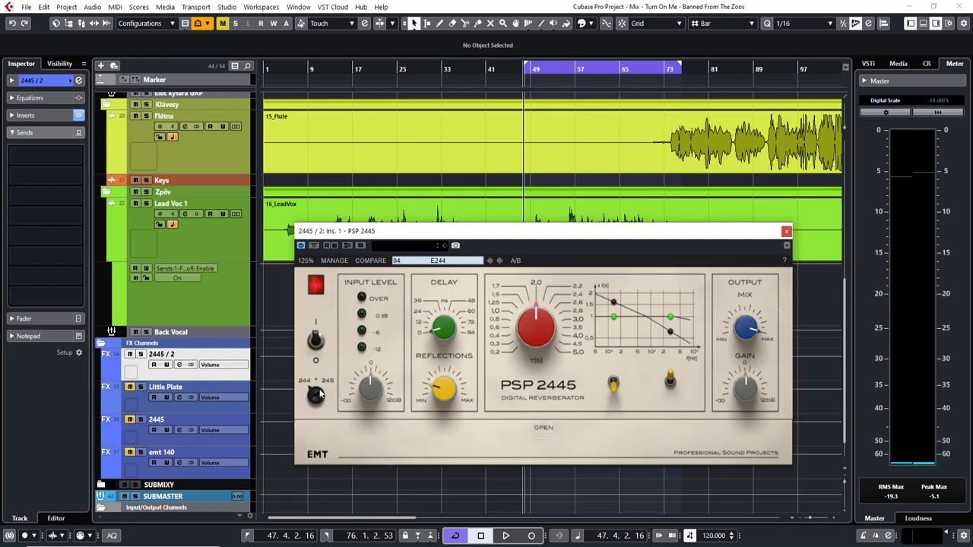
pyautogui.press('space')
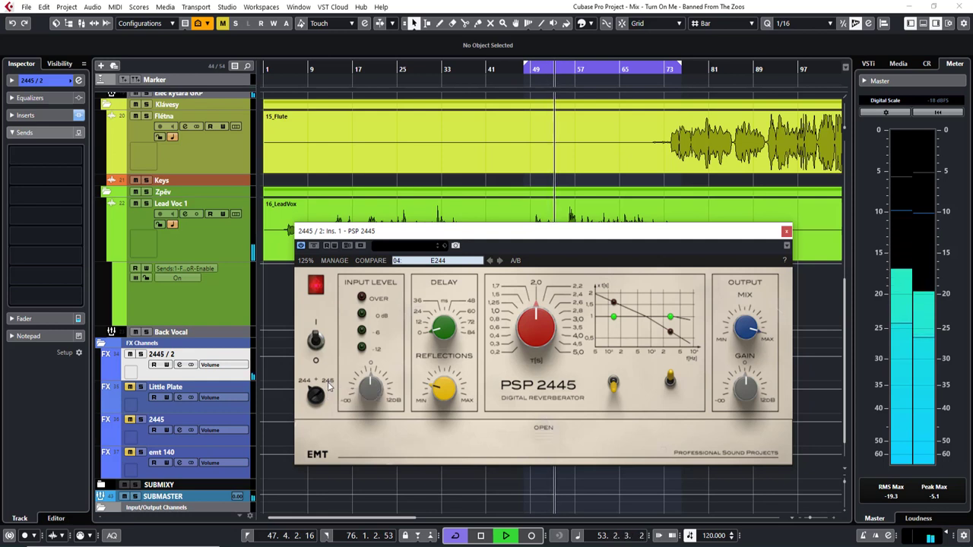
# - Toggle the reverb's model switch between 244 and 245 during playback to compare the two characters
pyautogui.click(328, 385)
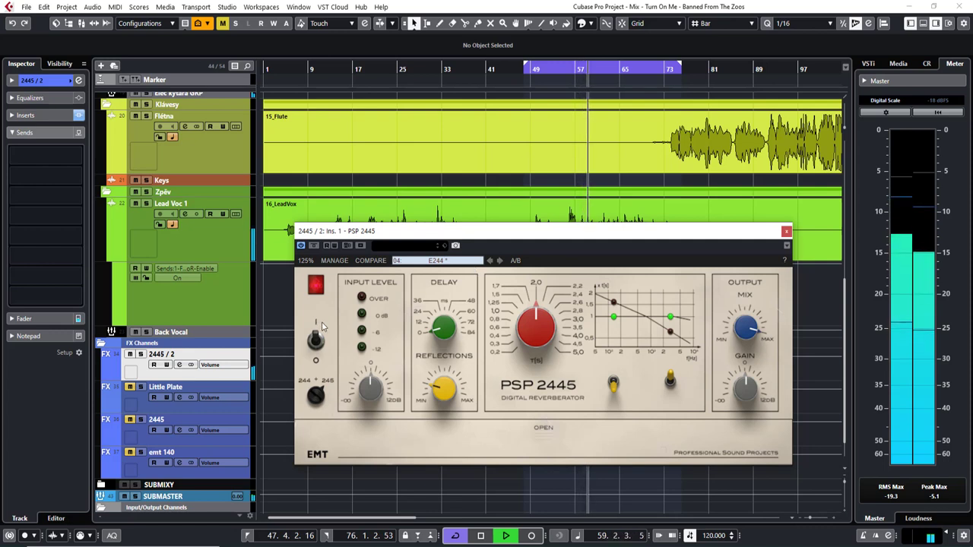
pyautogui.click(313, 394)
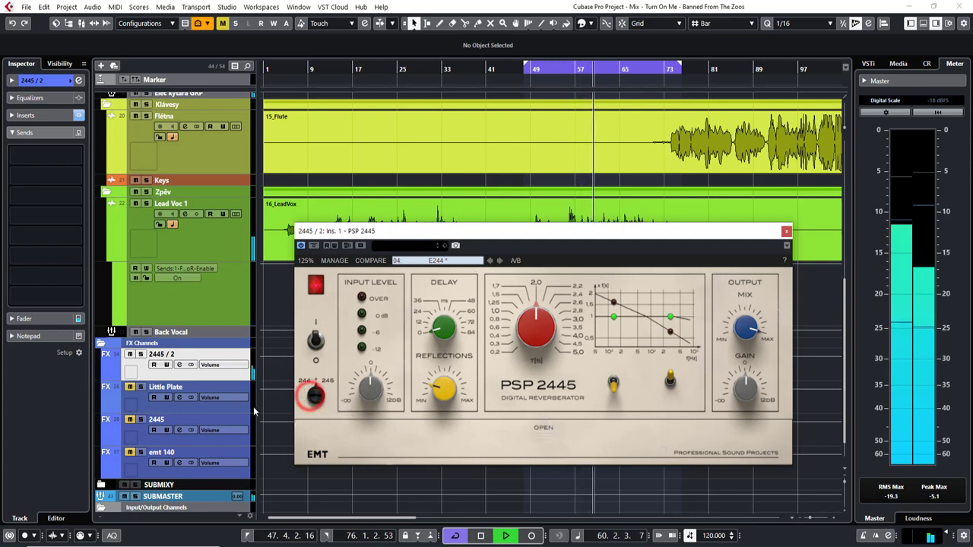
pyautogui.click(313, 394)
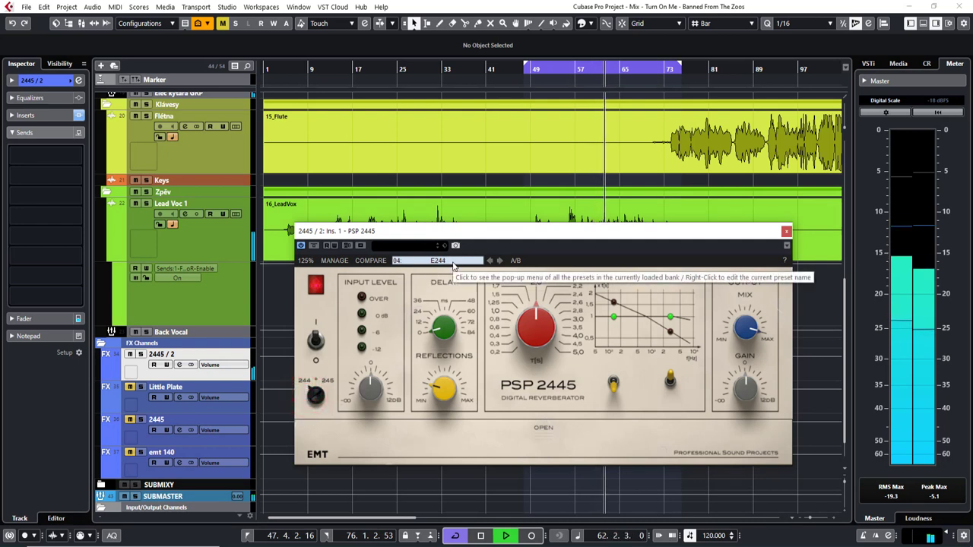
pyautogui.click(316, 397)
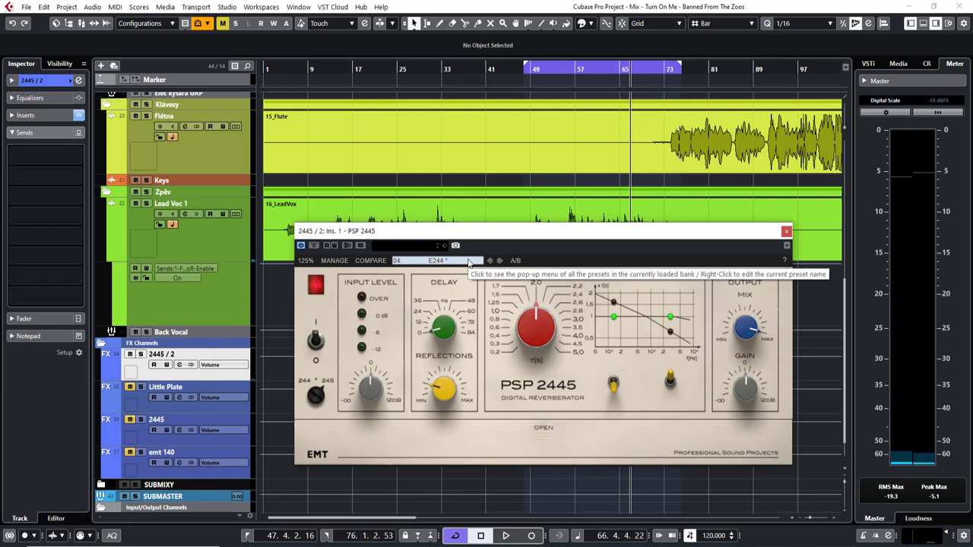
# - Load the Slap Back preset in PSP 2445 and audition it on the looped section
pyautogui.click(469, 263)
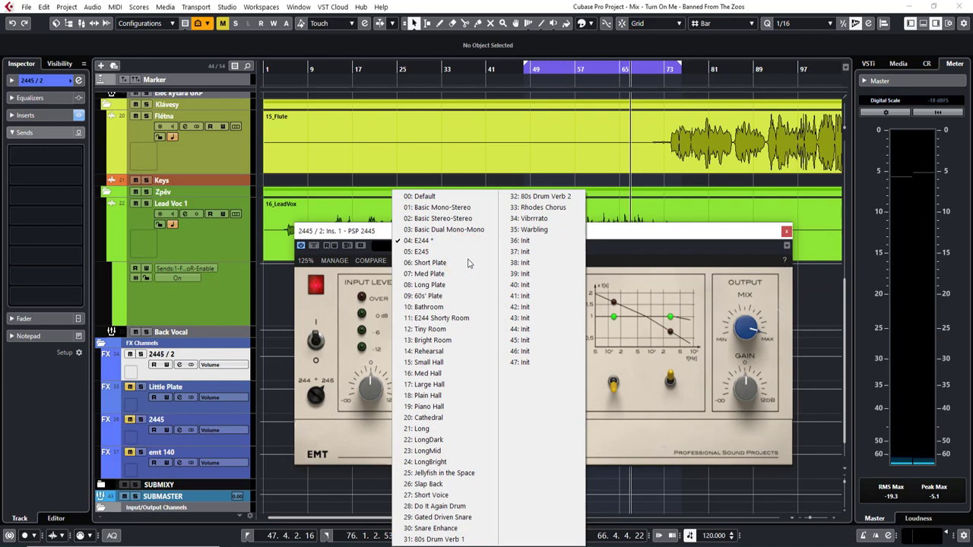
pyautogui.click(476, 484)
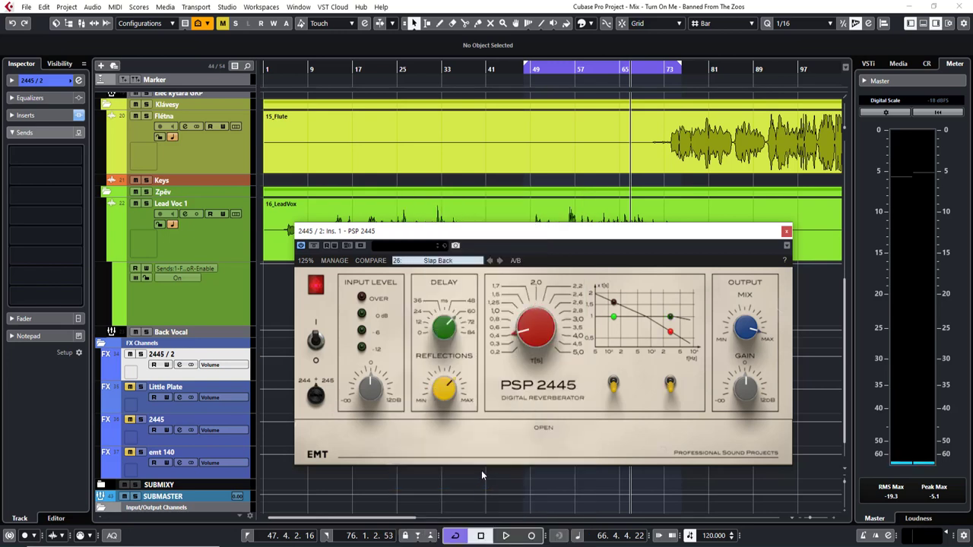
pyautogui.press('space')
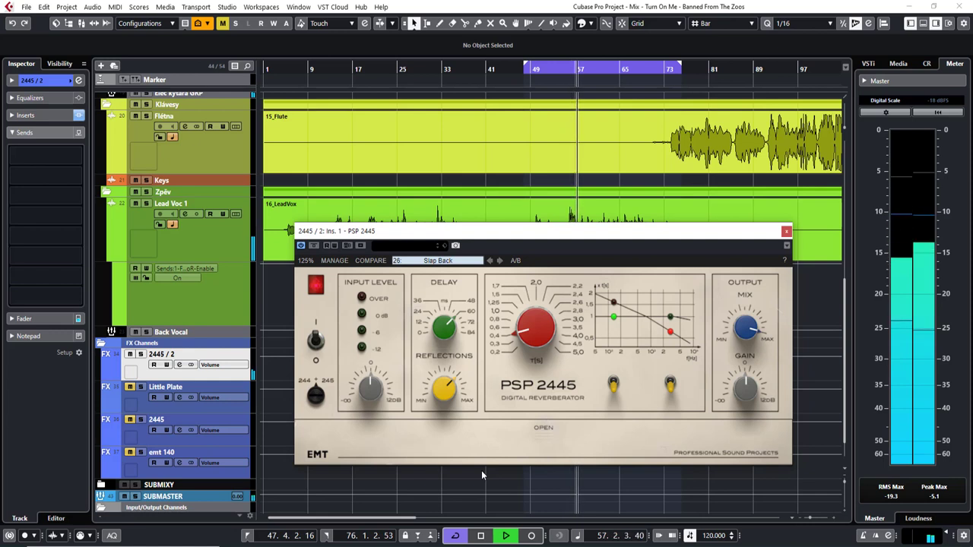
pyautogui.press('space')
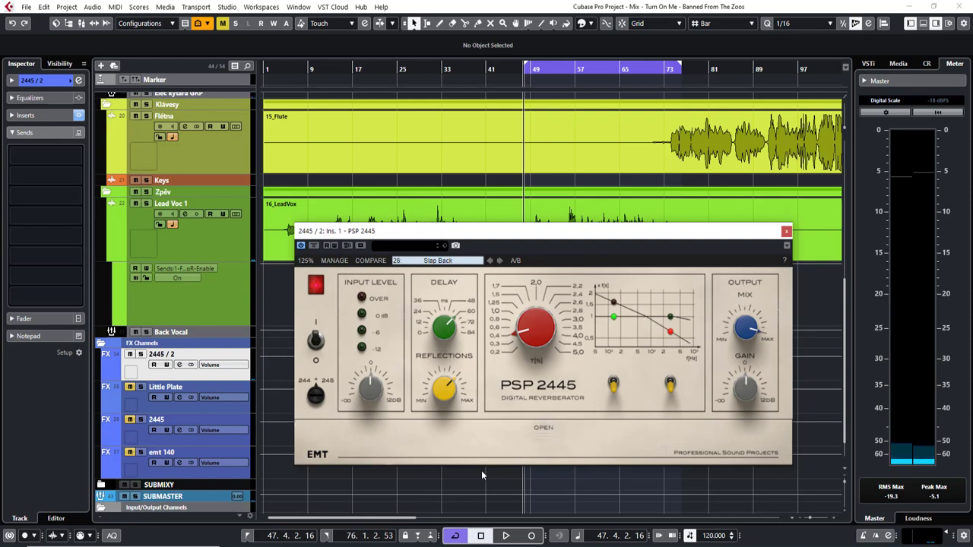
# - Load the Short Voice preset in PSP 2445 and audition it on the looped section
pyautogui.click(472, 263)
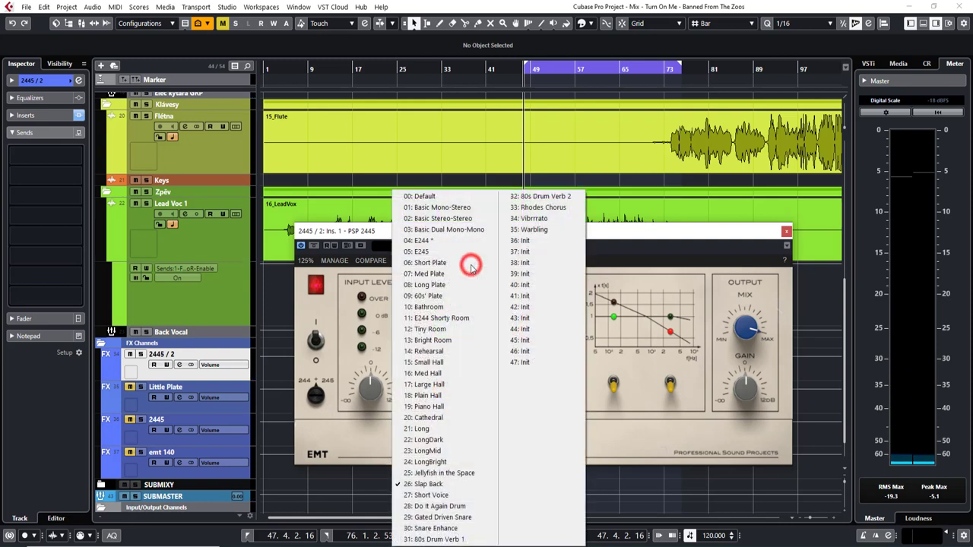
pyautogui.click(490, 496)
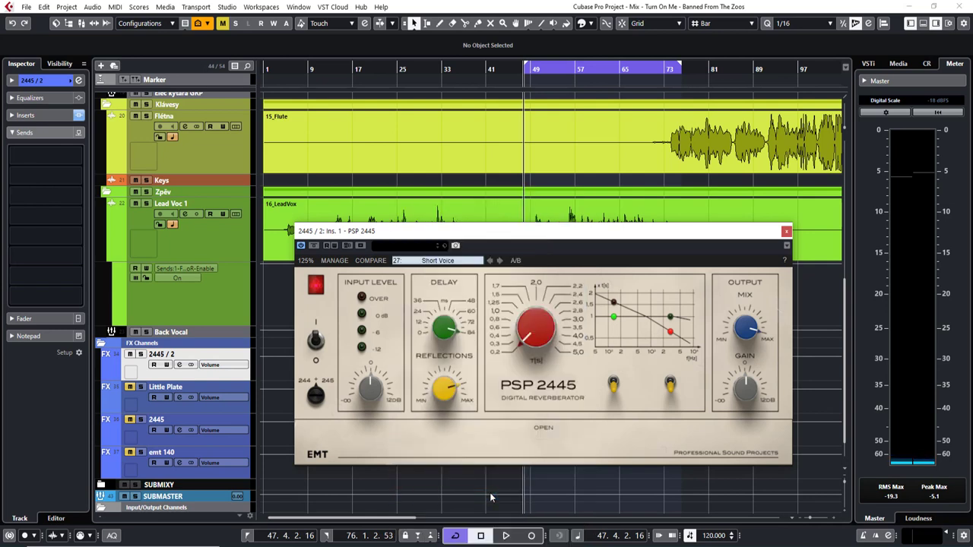
pyautogui.press('space')
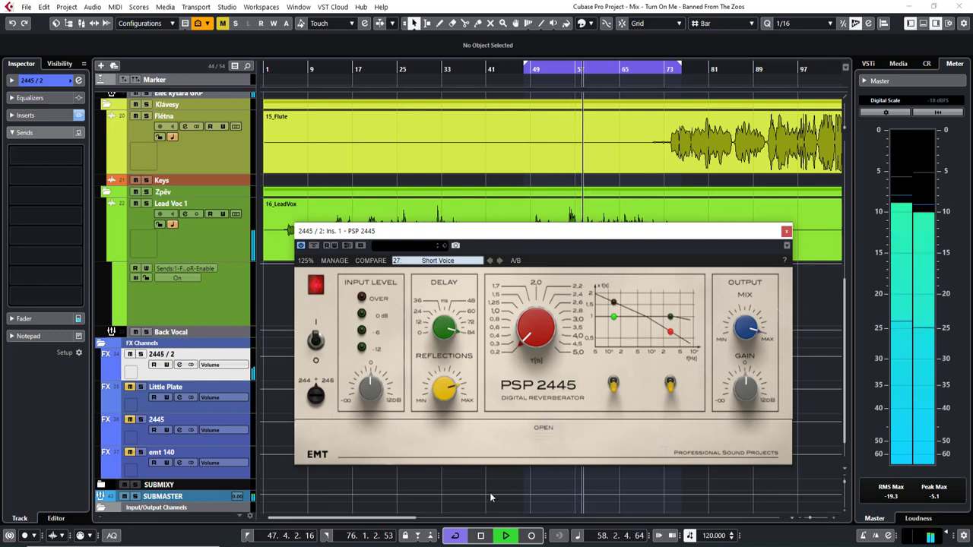
pyautogui.press('space')
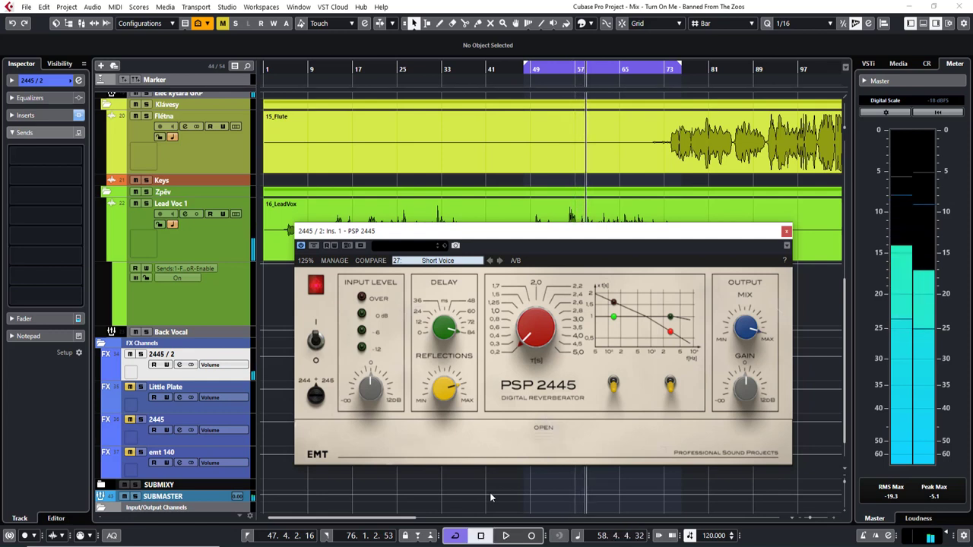
# - Audition the Short Plate and Med Plate presets during playback, ending on the Long Plate preset
pyautogui.click(467, 262)
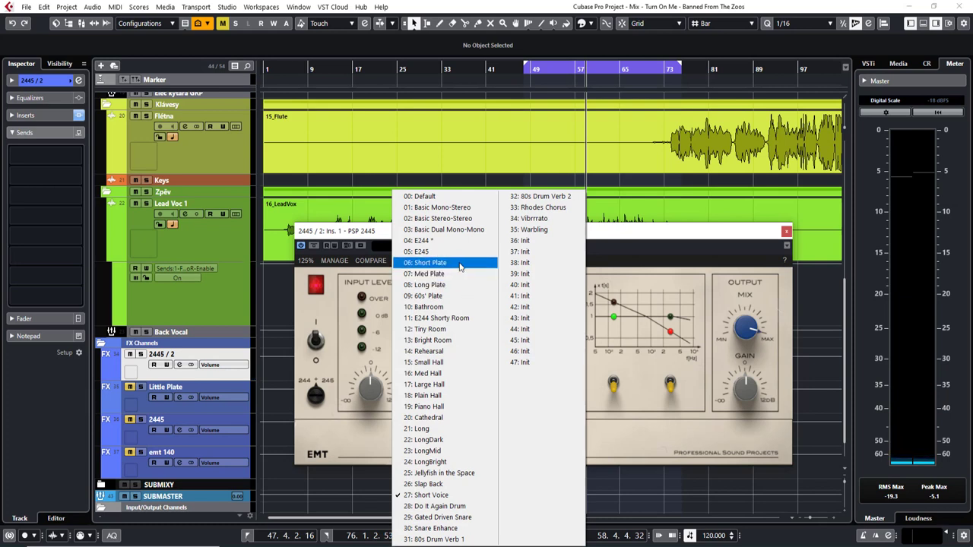
pyautogui.click(460, 263)
pyautogui.press('space')
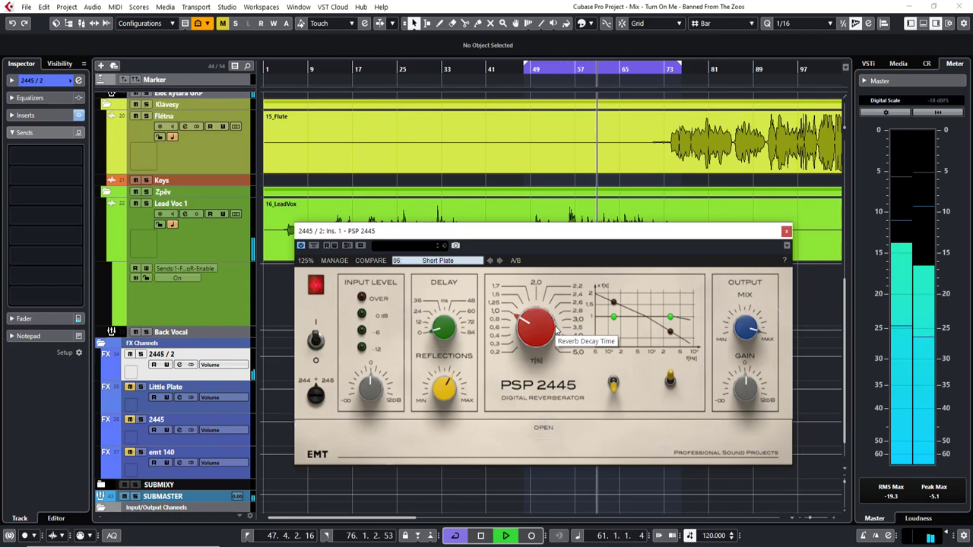
pyautogui.click(501, 261)
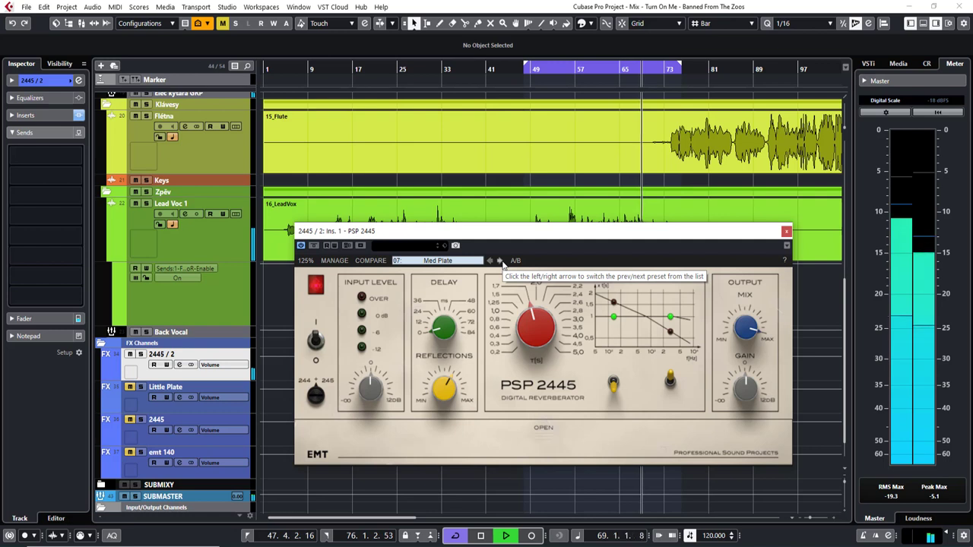
pyautogui.press('KP_1')
pyautogui.click(501, 262)
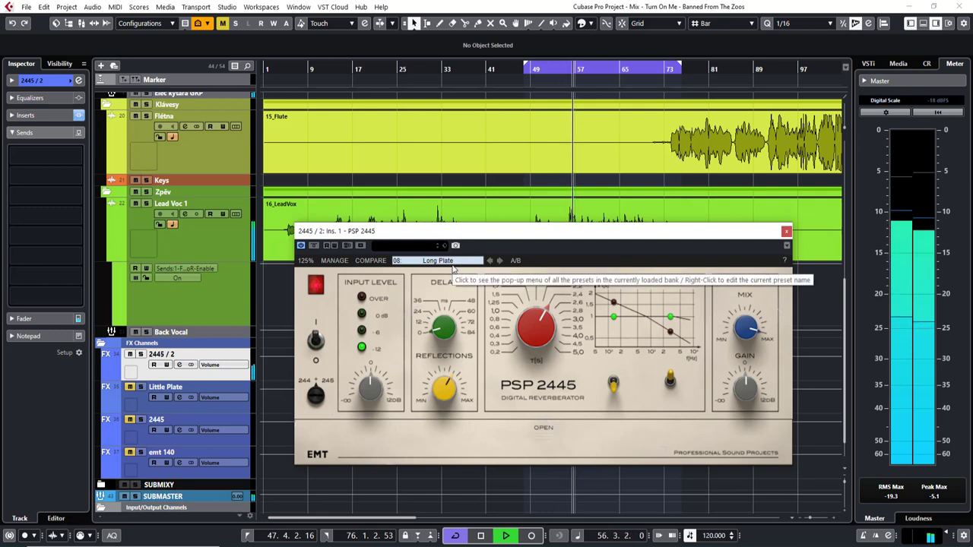
pyautogui.press('space')
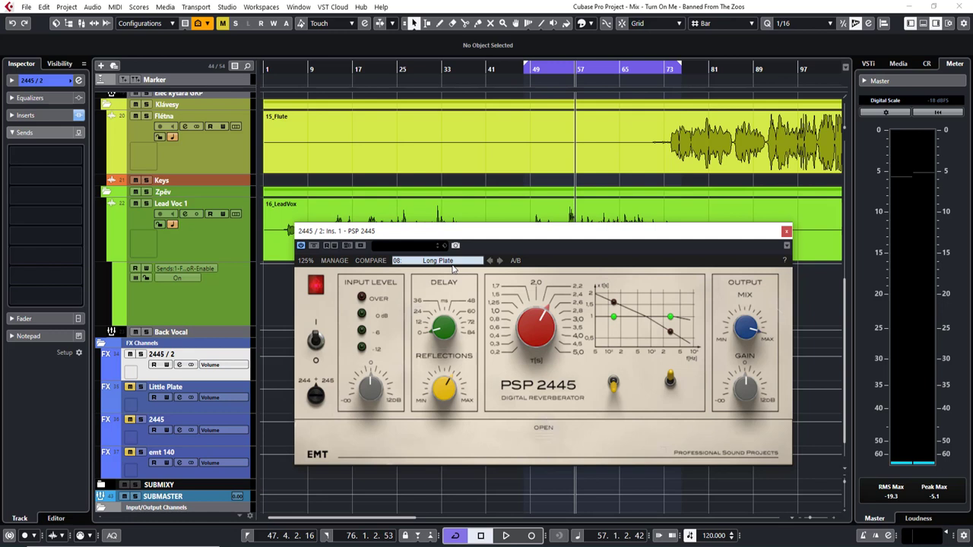
# - Play the looped section from its start and solo the Lead Voc 1 track
pyautogui.press('KP_1')
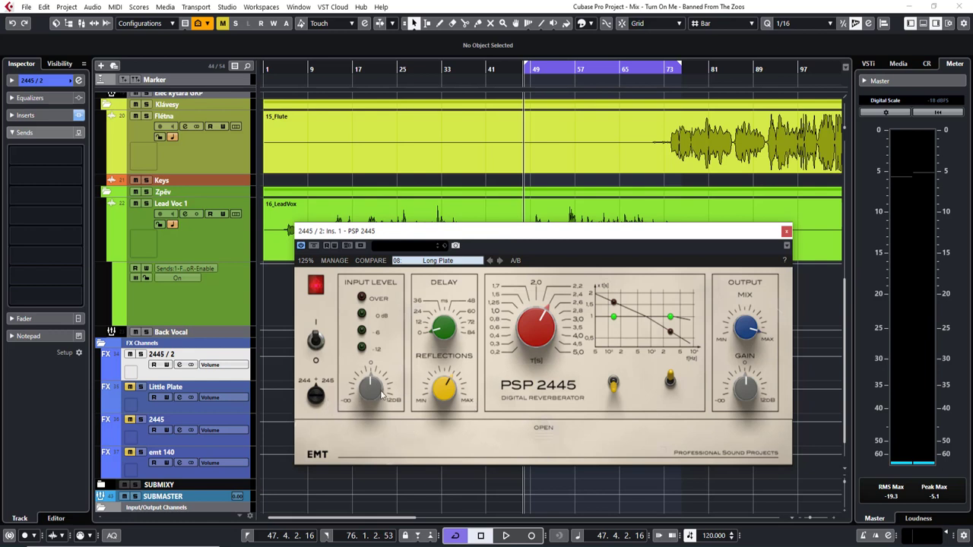
pyautogui.click(316, 395)
pyautogui.press('space')
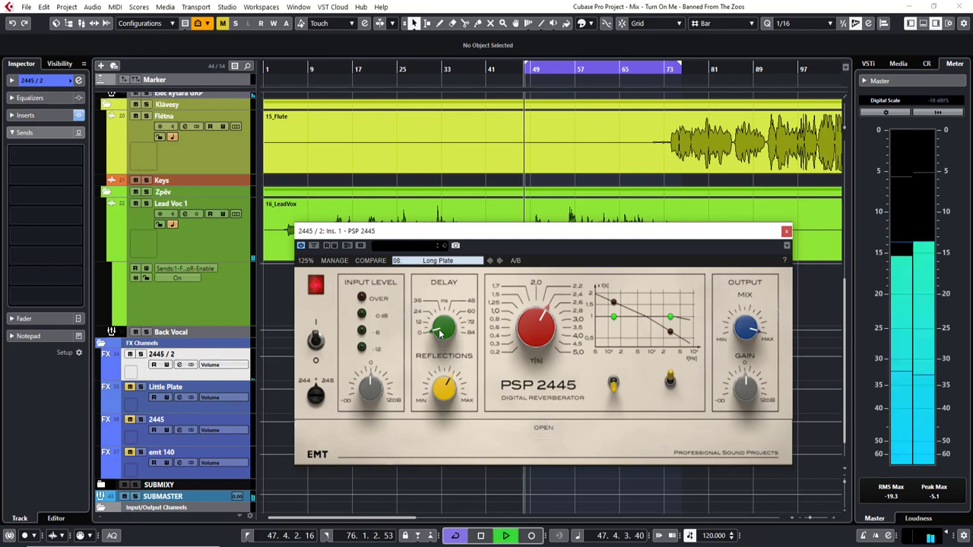
pyautogui.click(147, 204)
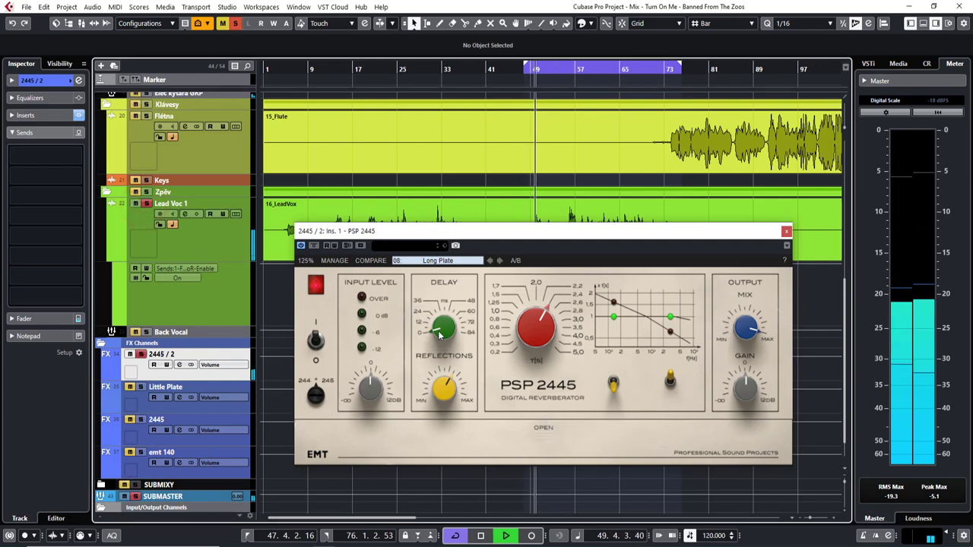
# - Try longer reverb pre-delays up to 84 ms on the soloed vocal, and set the delay to about 42 ms
pyautogui.moveTo(443, 327); pyautogui.dragTo(441, 299)
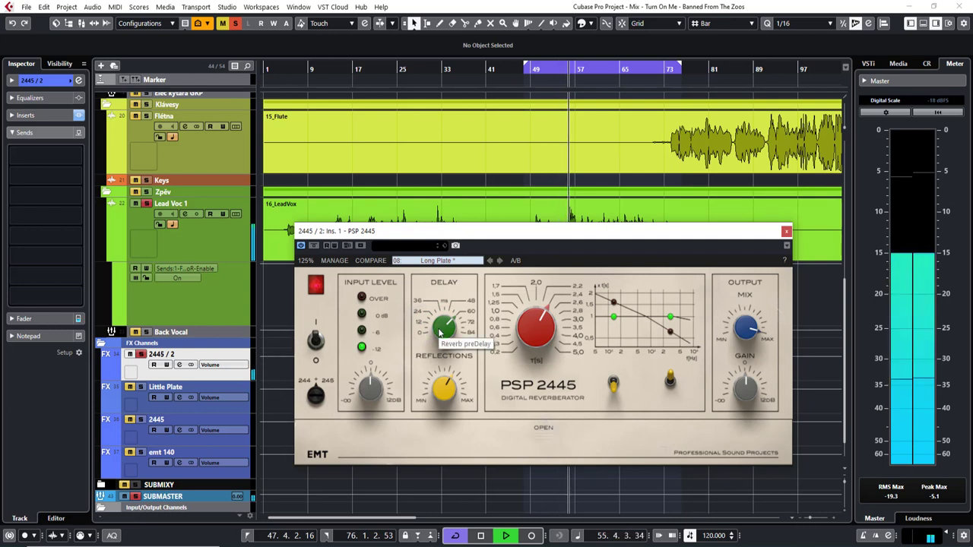
pyautogui.scroll(3, 445, 302)
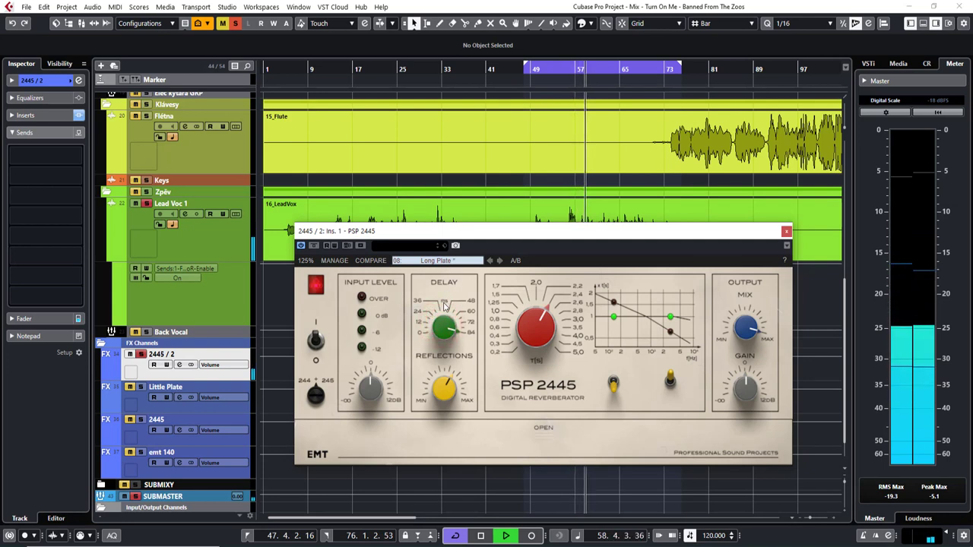
pyautogui.moveTo(445, 304); pyautogui.dragTo(418, 400)
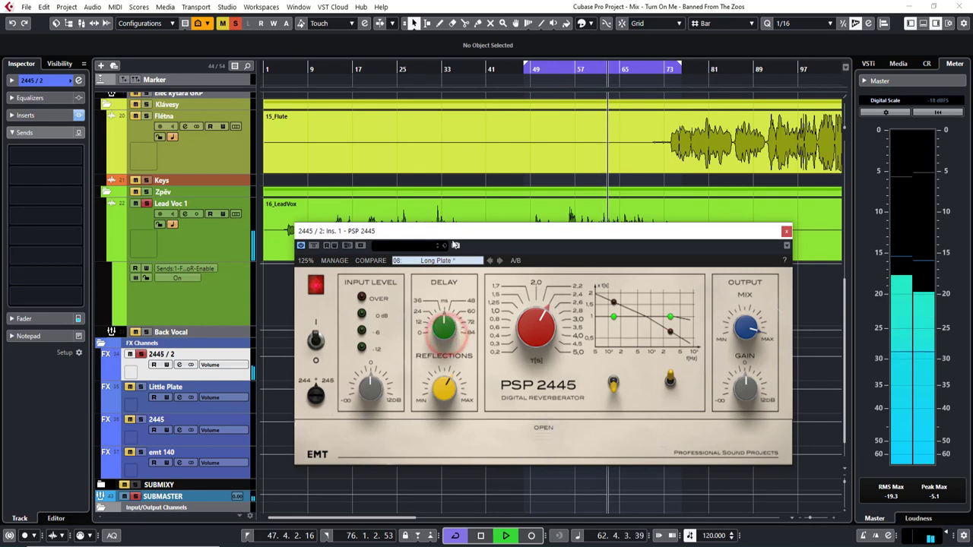
# - Stop playback, load the Med Plate preset in PSP 2445, and resume playing the soloed vocal
pyautogui.press('space')
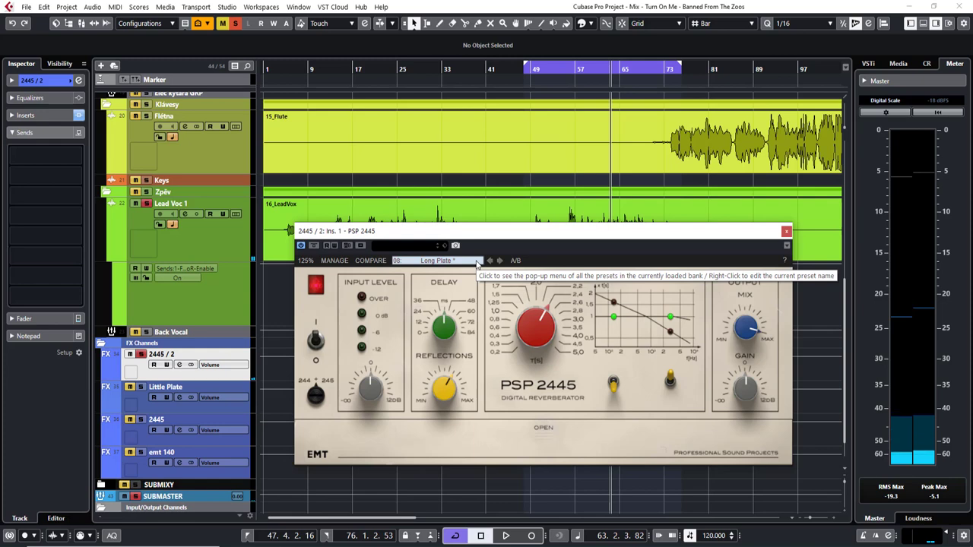
pyautogui.click(464, 261)
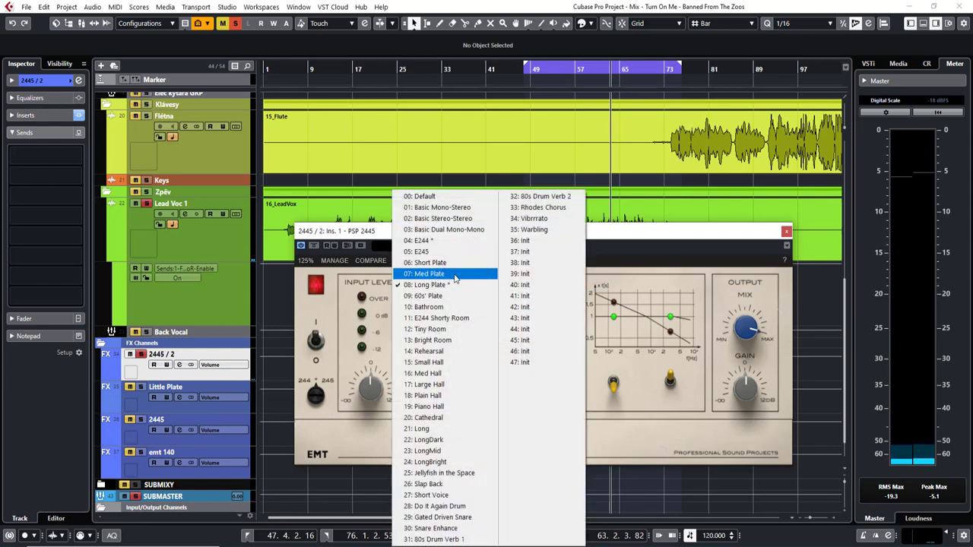
pyautogui.click(455, 274)
pyautogui.press('space')
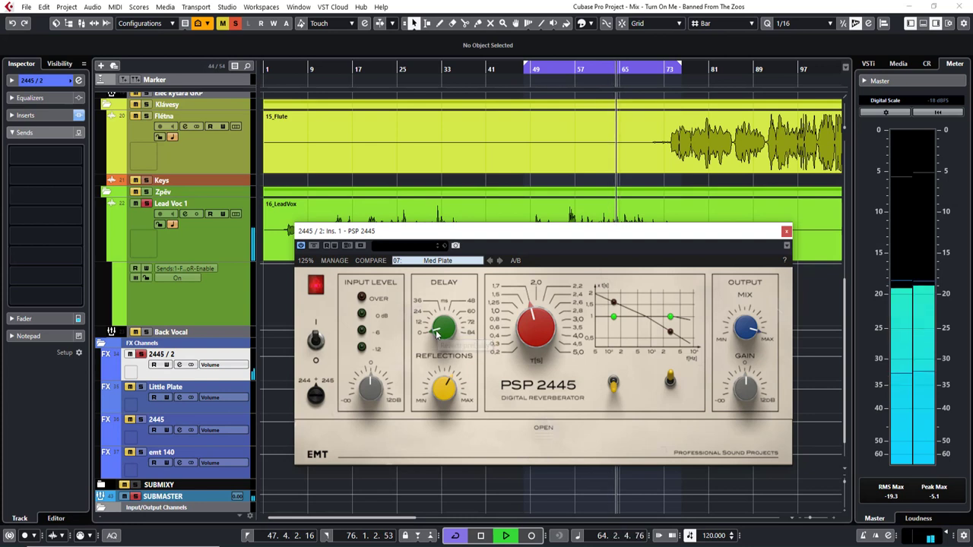
# - Try longer pre-delays up to 84 ms on the Med Plate preset, return the delay to its preset value, and stop playback
pyautogui.moveTo(438, 334); pyautogui.dragTo(438, 329)
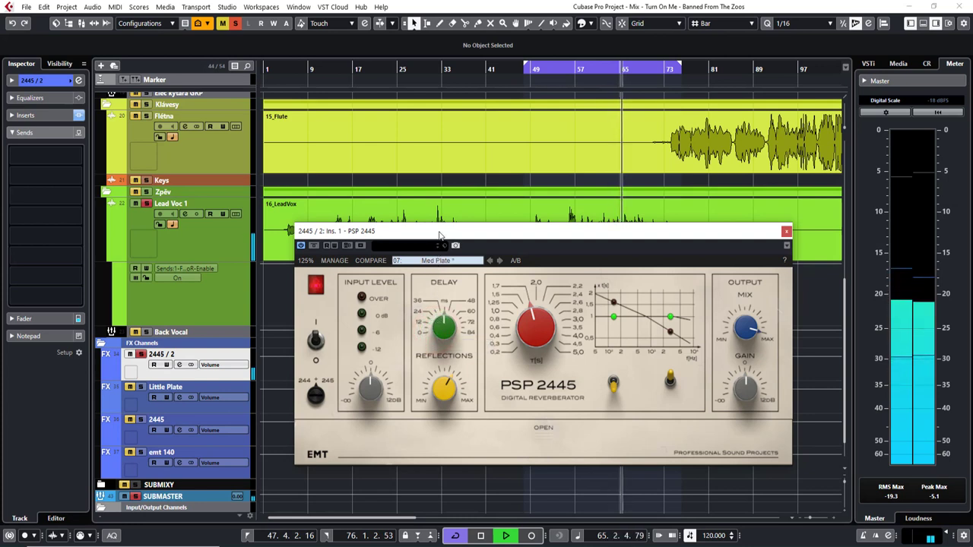
pyautogui.moveTo(442, 328); pyautogui.dragTo(441, 280)
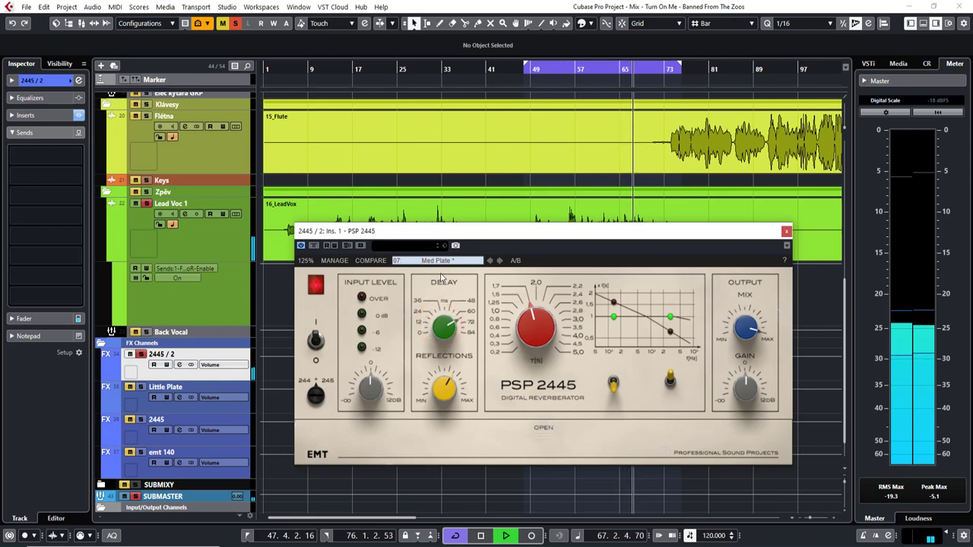
pyautogui.click(442, 325)
pyautogui.moveTo(442, 325); pyautogui.dragTo(438, 293)
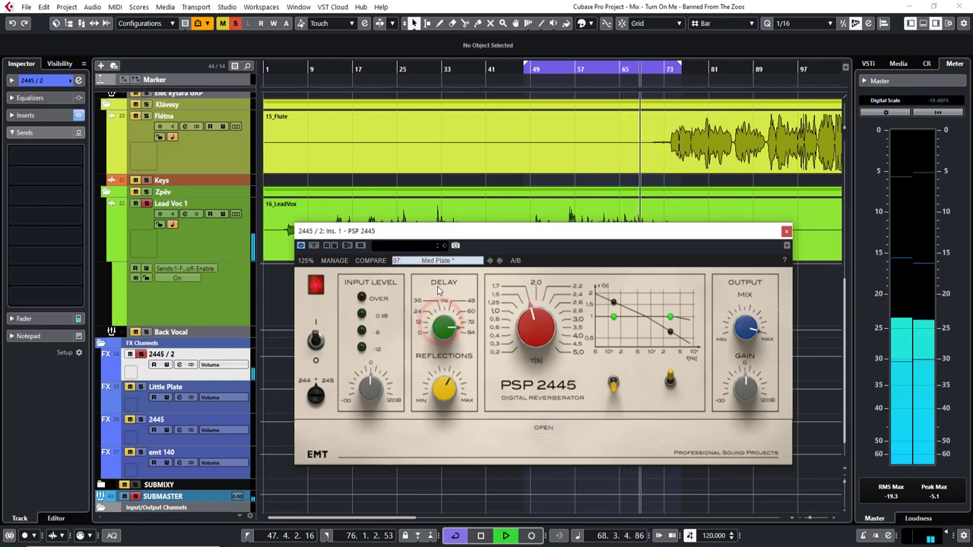
pyautogui.click(442, 326)
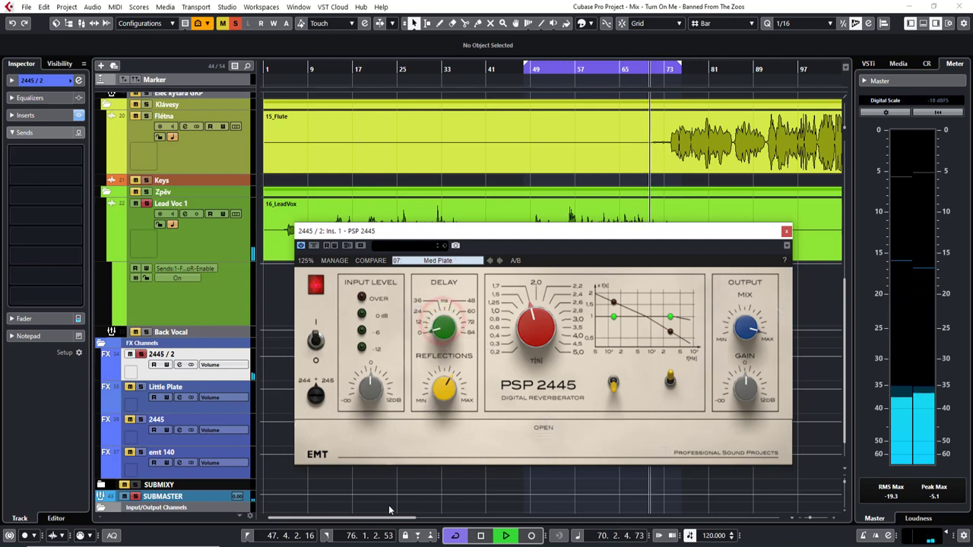
pyautogui.press('space')
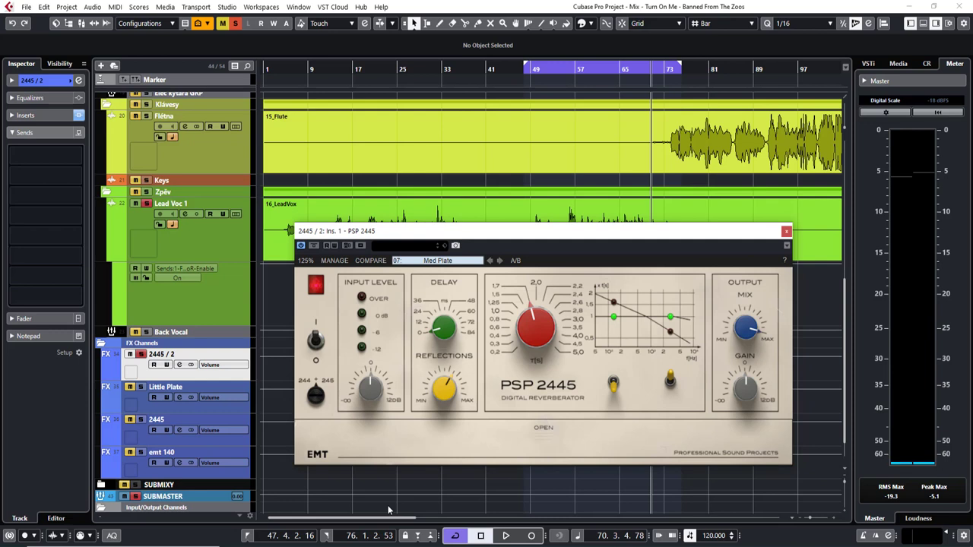
# - Play the loop from its start, audition early reflections between minimum and near maximum, stop playback and restore the preset reflections level
pyautogui.press('space')
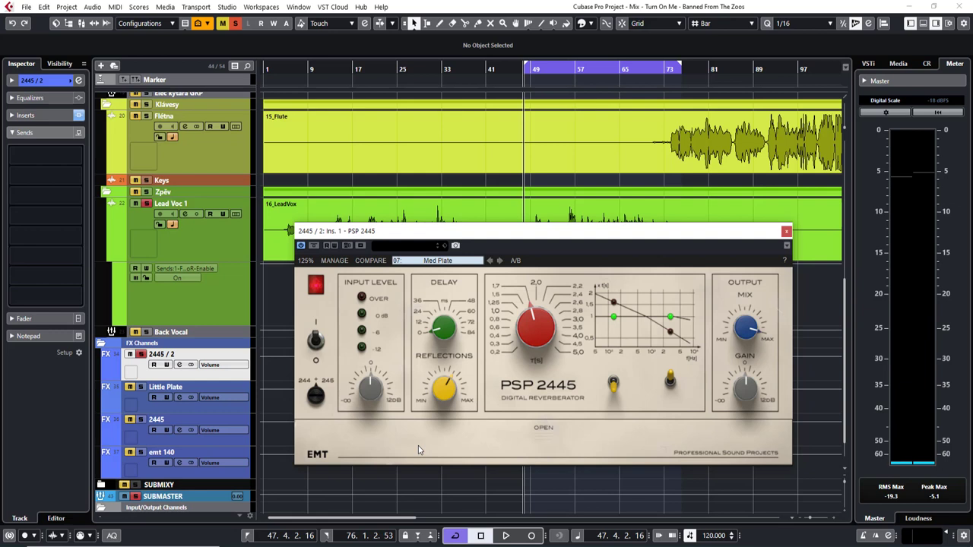
pyautogui.press('space')
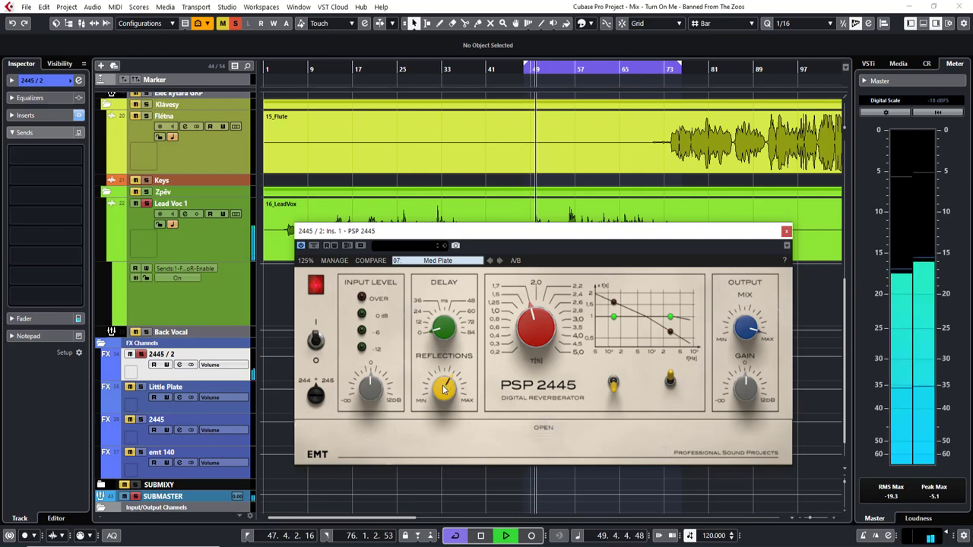
pyautogui.moveTo(445, 388); pyautogui.dragTo(440, 338)
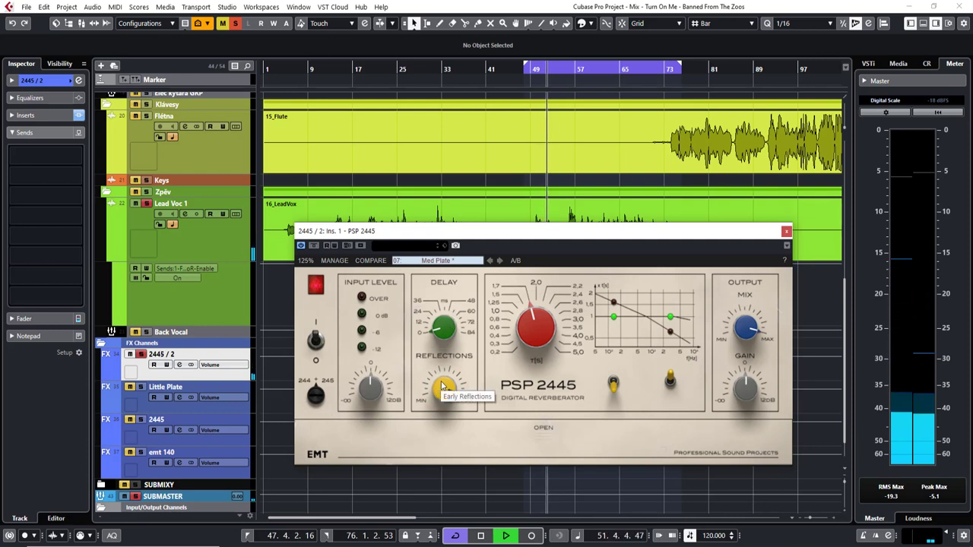
pyautogui.moveTo(439, 389); pyautogui.dragTo(441, 384)
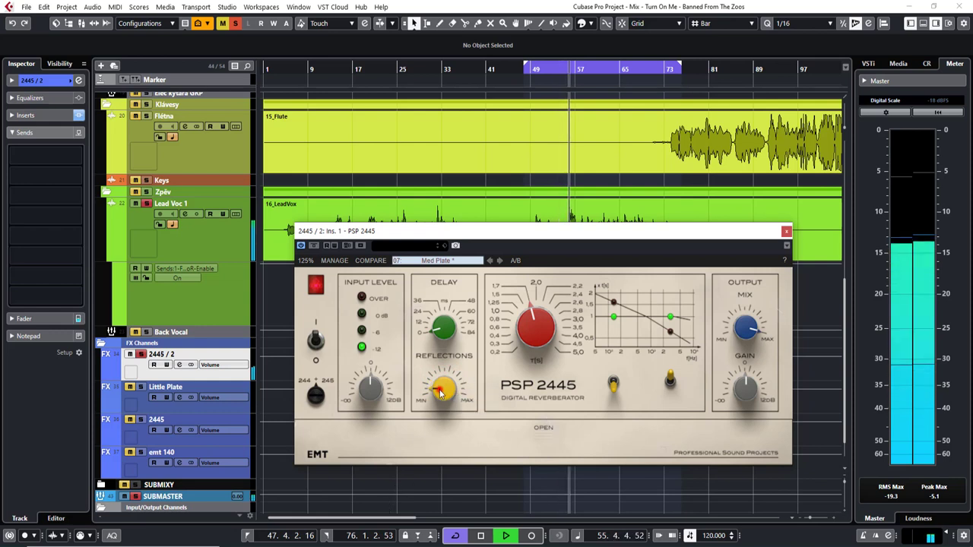
pyautogui.moveTo(441, 388); pyautogui.dragTo(439, 385)
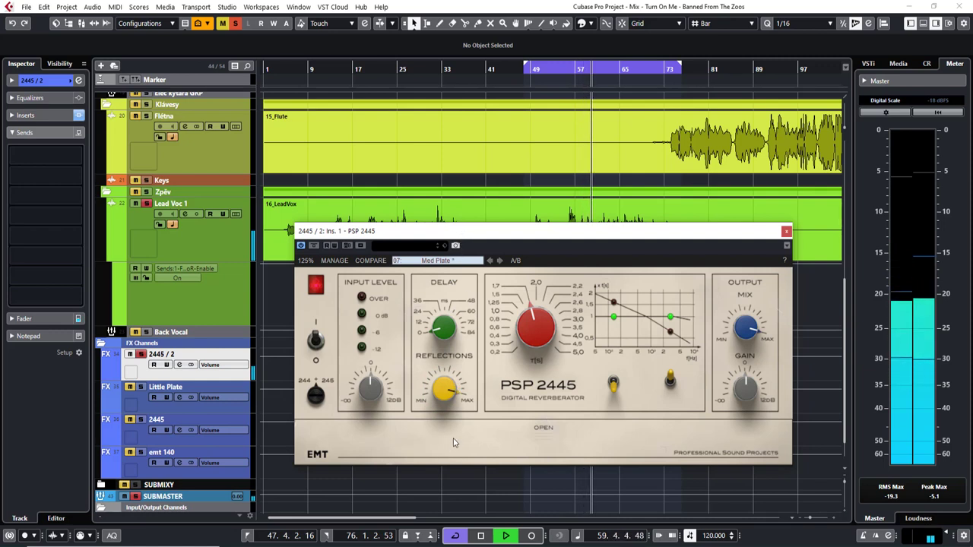
pyautogui.press('space')
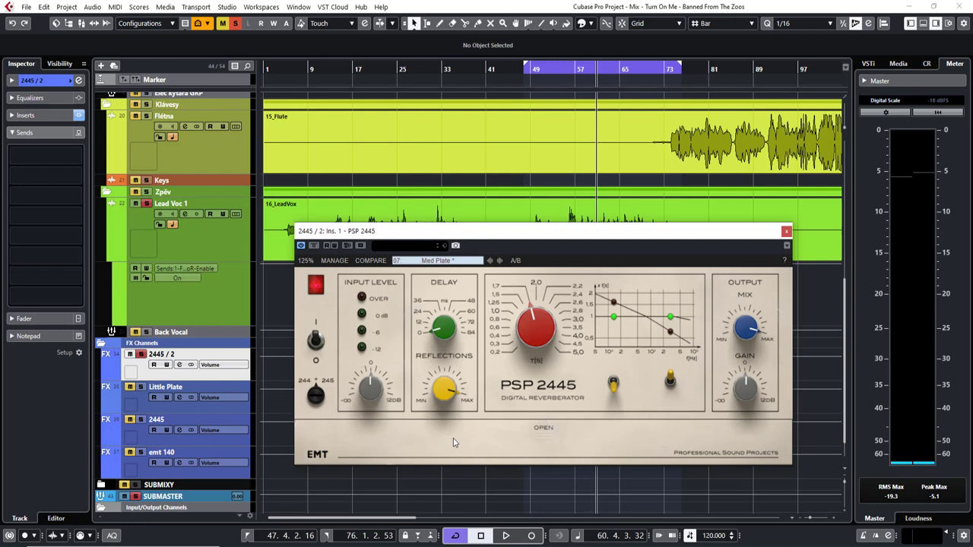
pyautogui.moveTo(434, 386); pyautogui.dragTo(426, 446)
# - Audition reverb times from about 0.6 s to 5.0 s during playback, and set the reverb time to about 1.5 s
pyautogui.press('space')
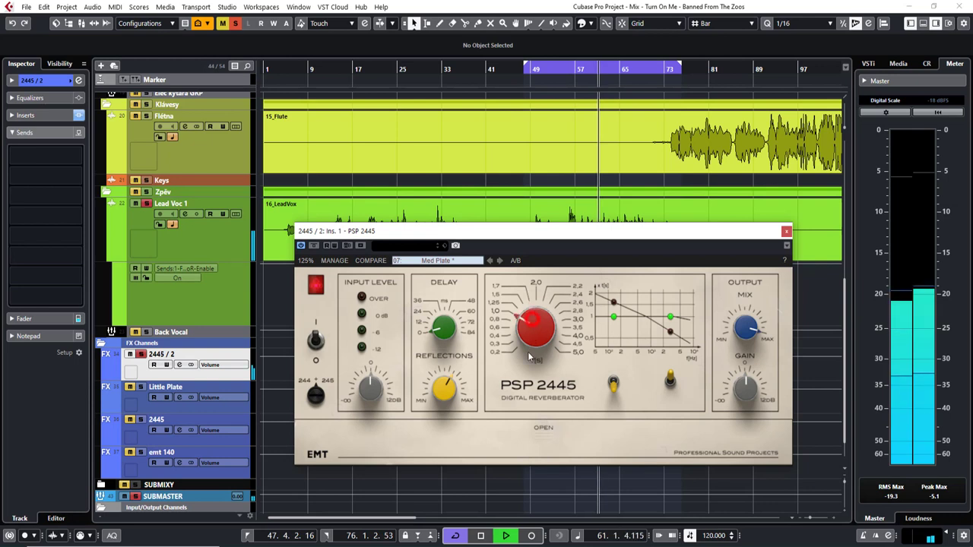
pyautogui.moveTo(536, 327); pyautogui.dragTo(524, 392)
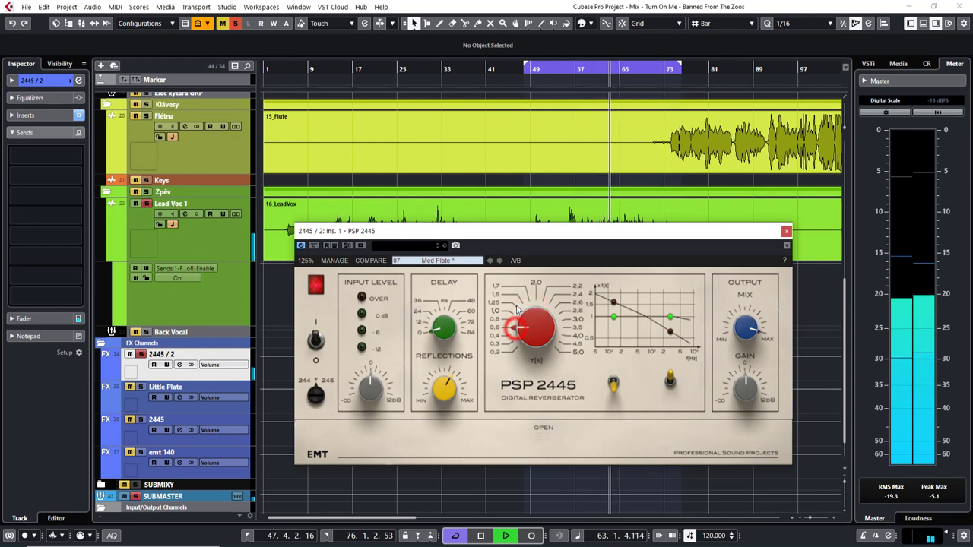
pyautogui.moveTo(523, 334); pyautogui.dragTo(518, 284)
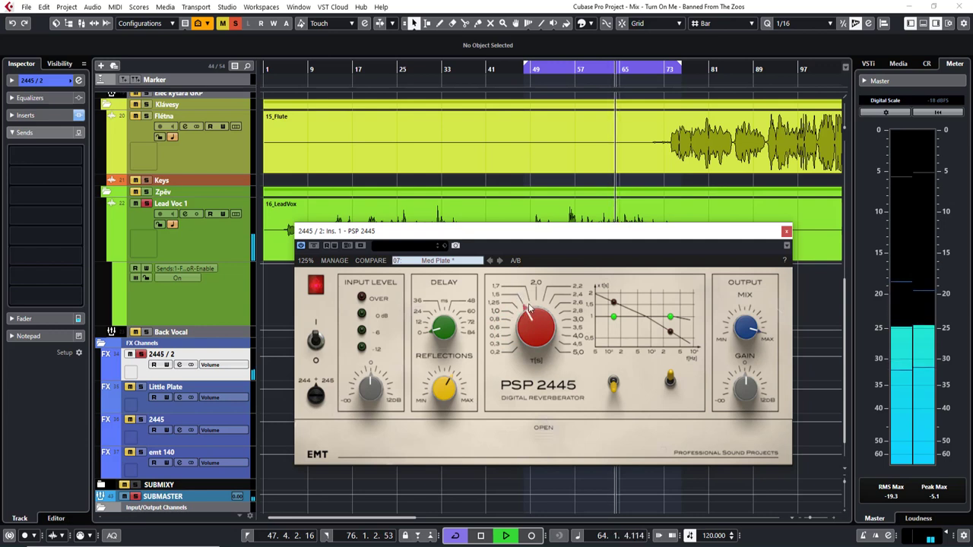
pyautogui.scroll(5, 530, 326)
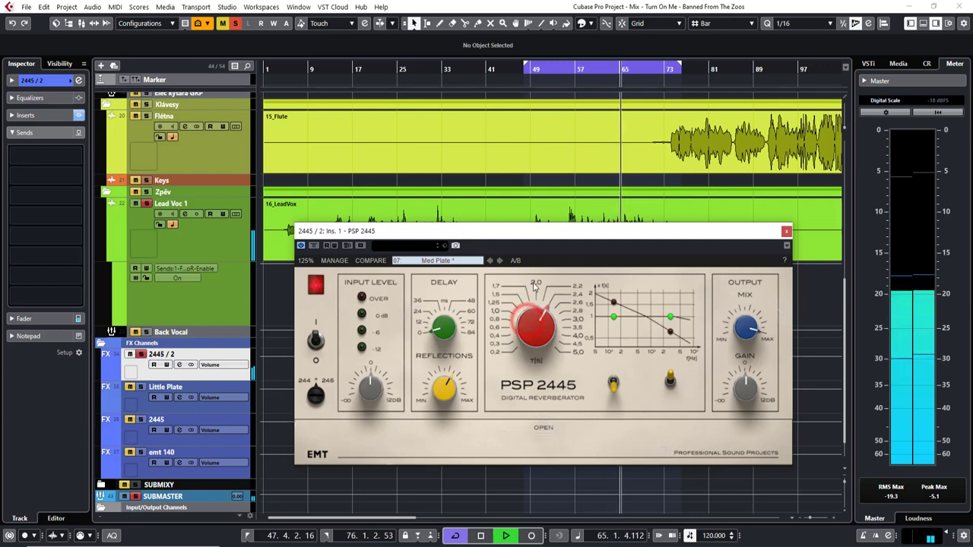
pyautogui.scroll(3, 532, 329)
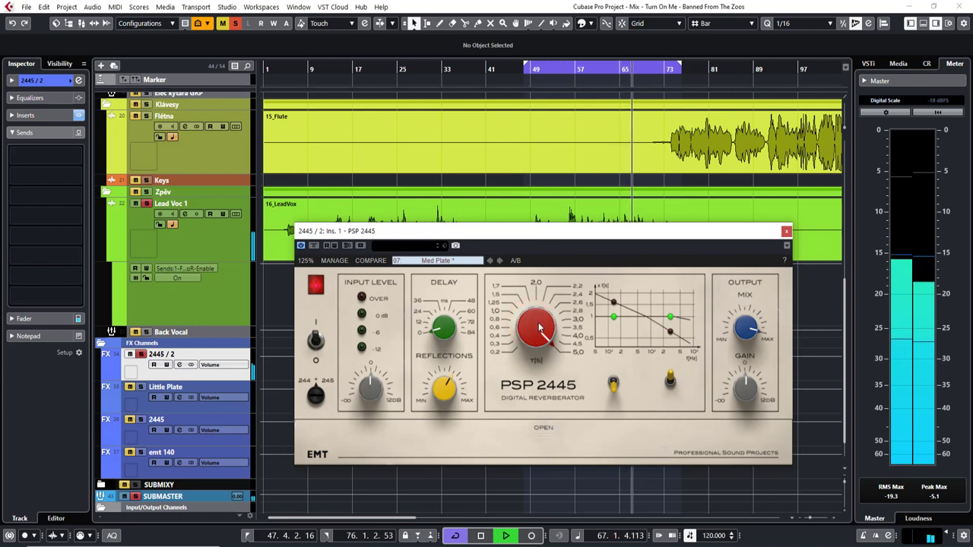
pyautogui.scroll(-3, 541, 328)
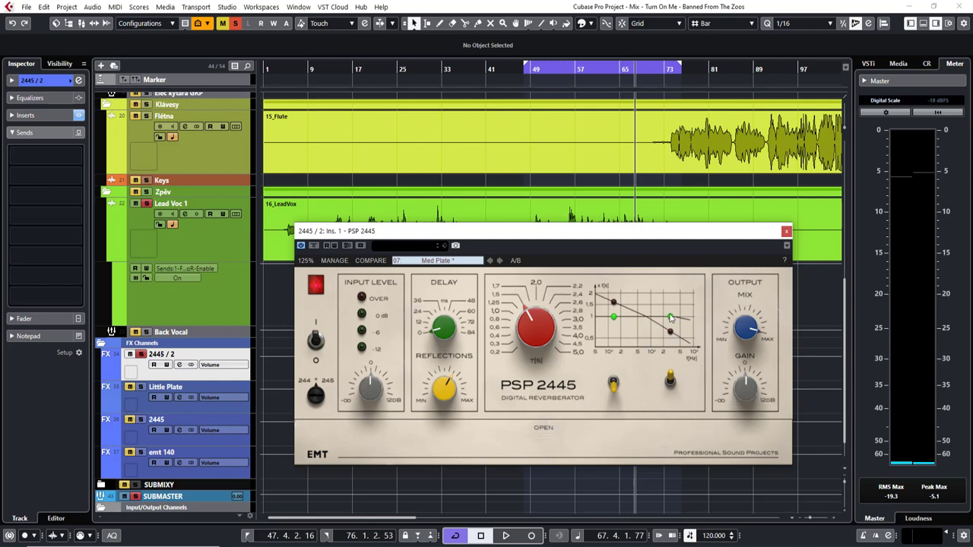
# - Demonstrate the low- and high-frequency reverb time switches with playback stopped, and return both to their original positions
pyautogui.moveTo(672, 384); pyautogui.dragTo(672, 368)
pyautogui.click(614, 383)
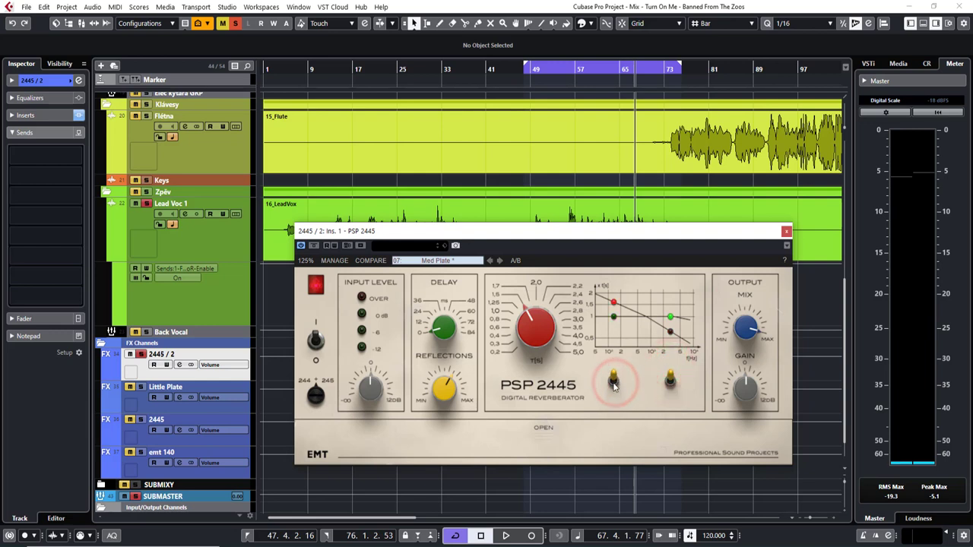
pyautogui.click(613, 385)
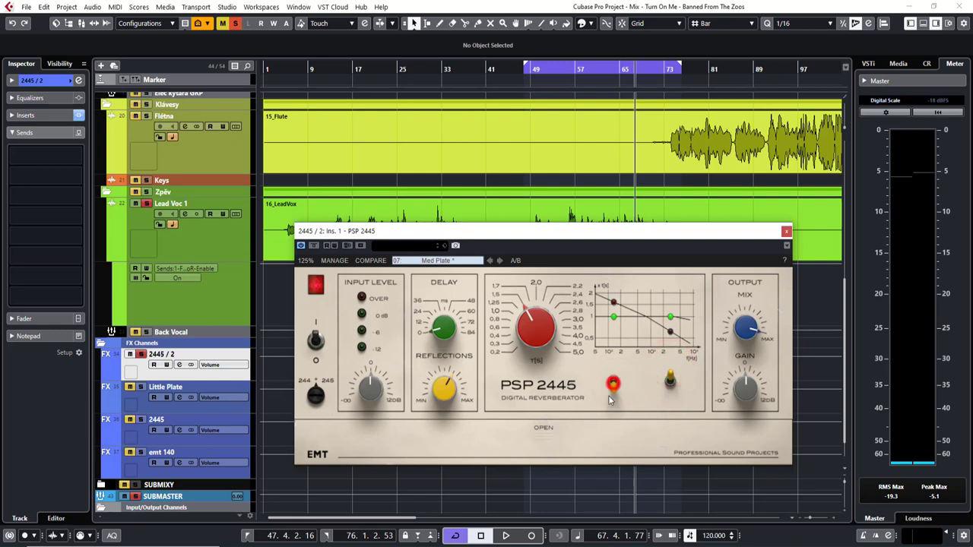
pyautogui.click(671, 380)
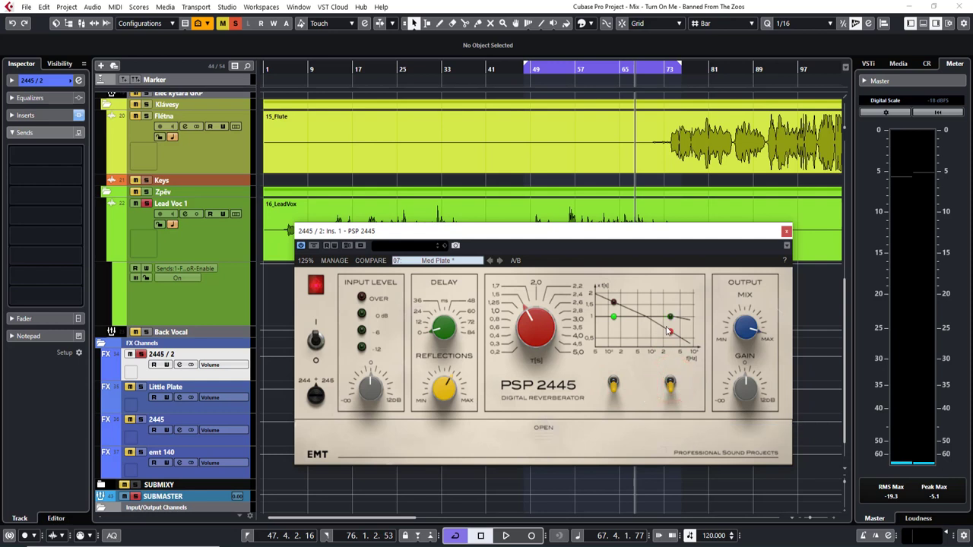
pyautogui.click(614, 386)
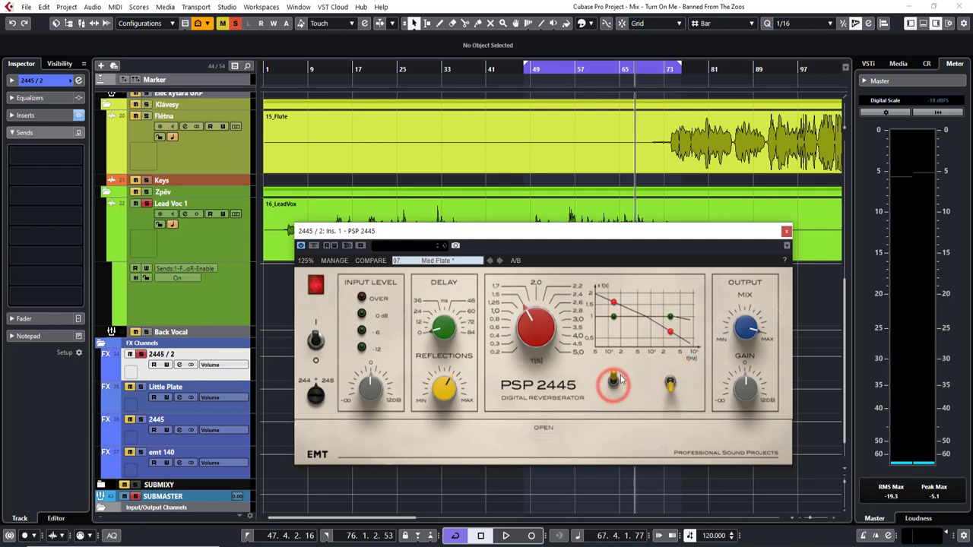
pyautogui.click(614, 386)
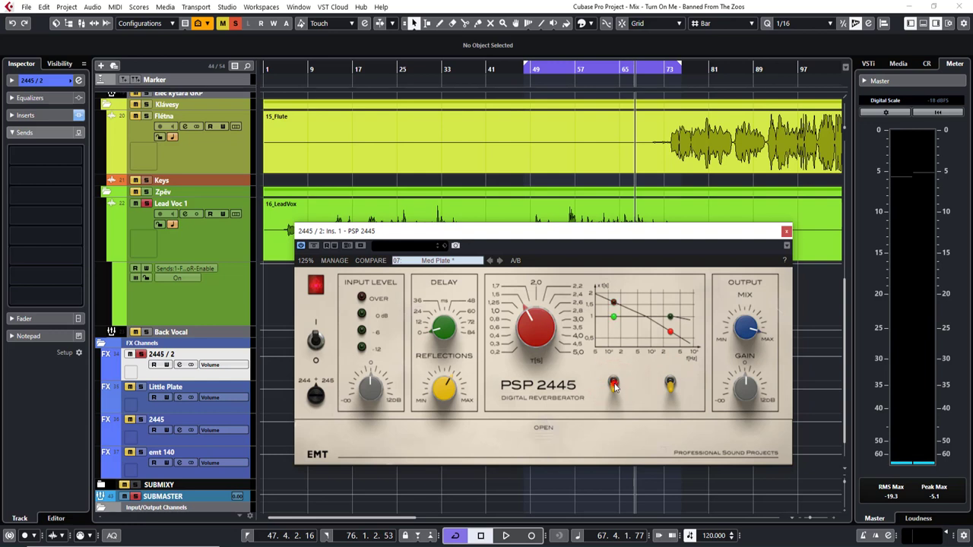
pyautogui.click(671, 381)
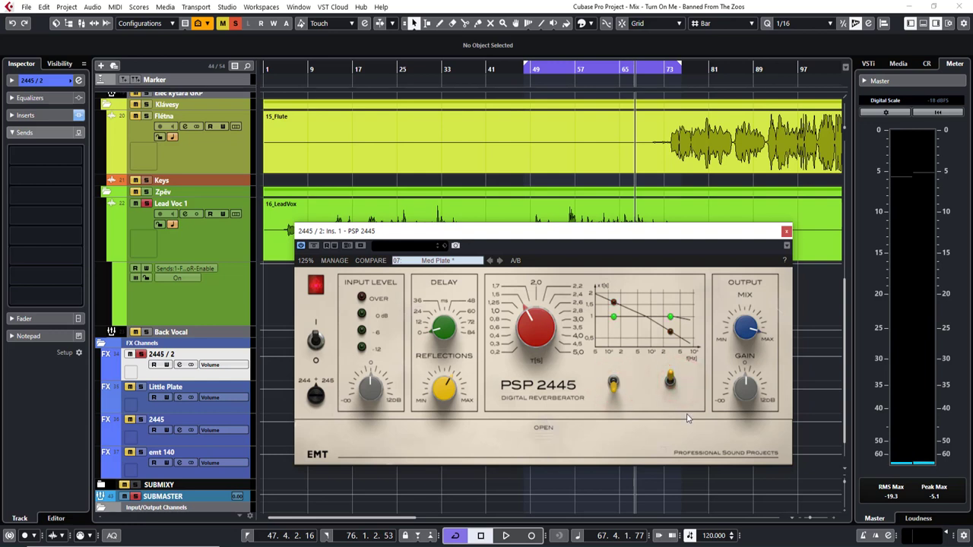
# - Play the loop from its start, set the reverb time to about 2.2 s, and audition the high-frequency switch in its reduced position
pyautogui.press('space')
pyautogui.press('space')
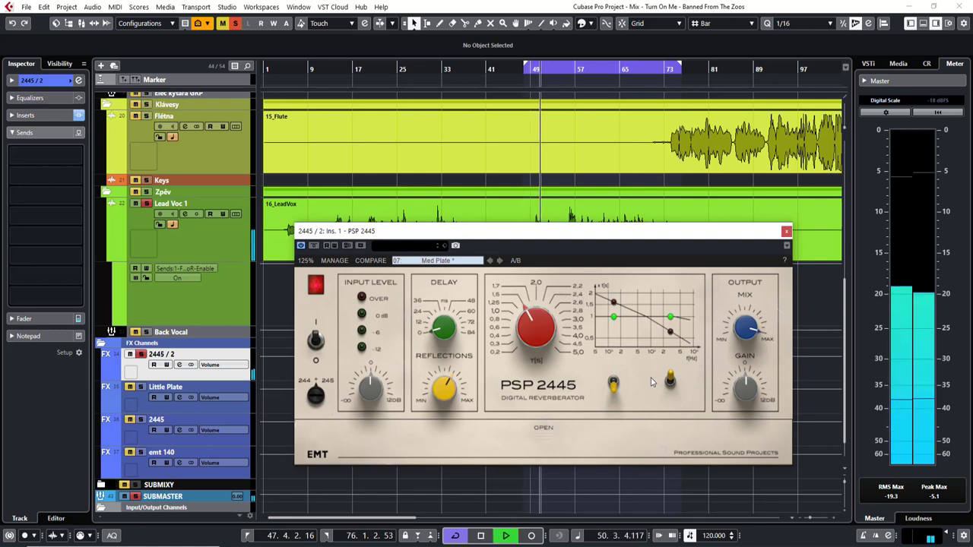
pyautogui.click(672, 385)
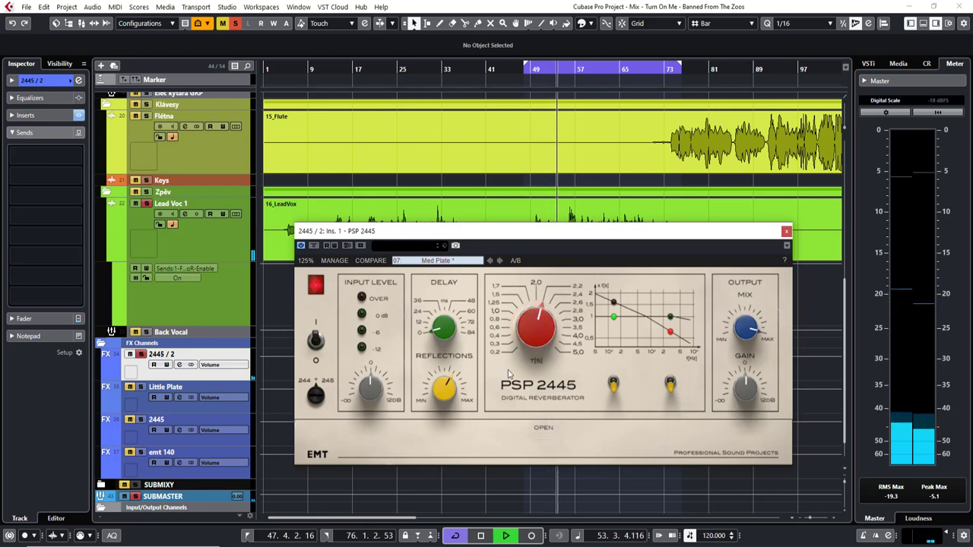
pyautogui.click(671, 384)
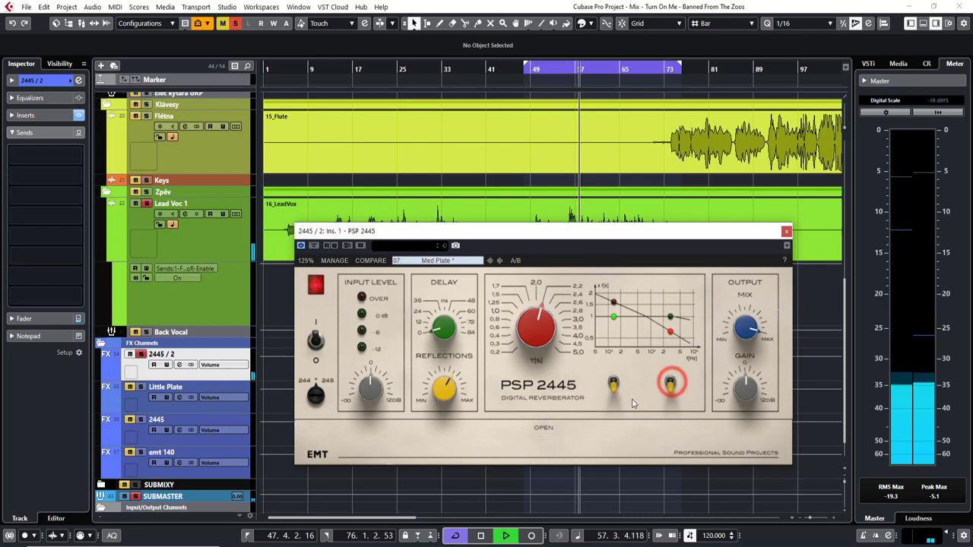
pyautogui.click(671, 384)
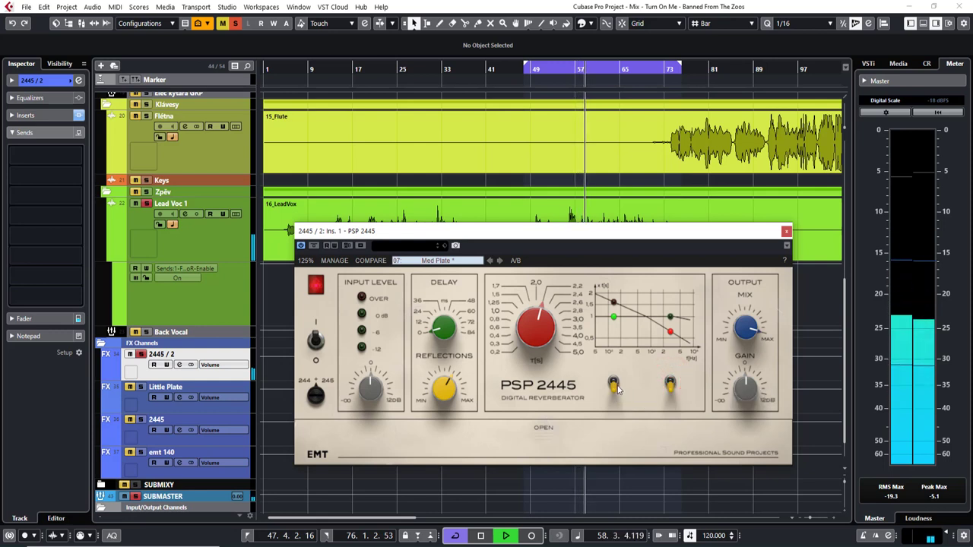
# - Compare the low-frequency reverb time extension on and off during playback, stop, and return both frequency switches to their normal positions
pyautogui.click(614, 384)
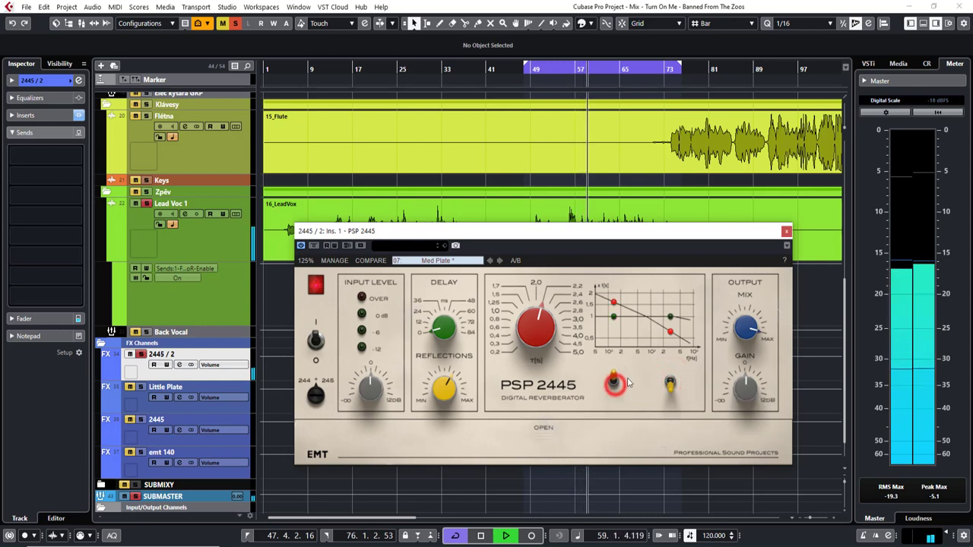
pyautogui.click(671, 385)
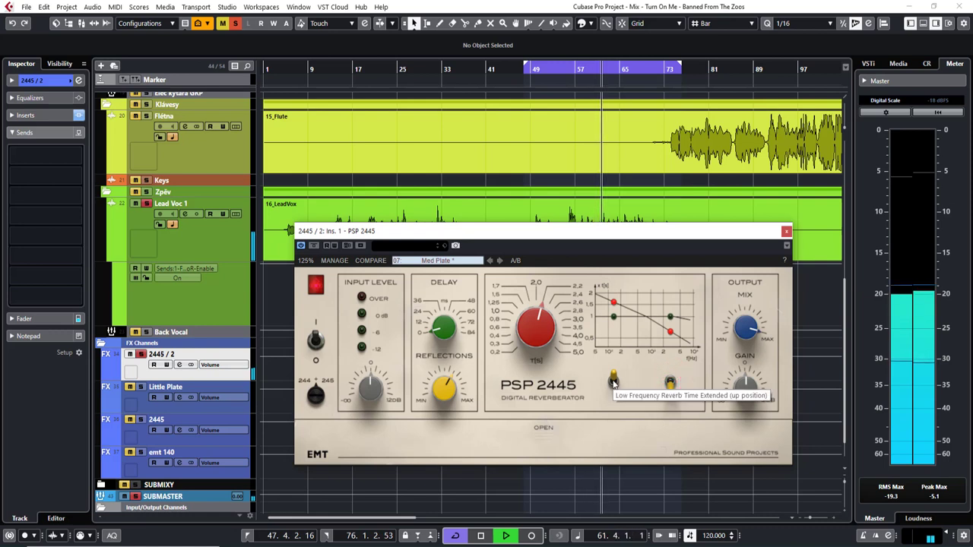
pyautogui.click(614, 384)
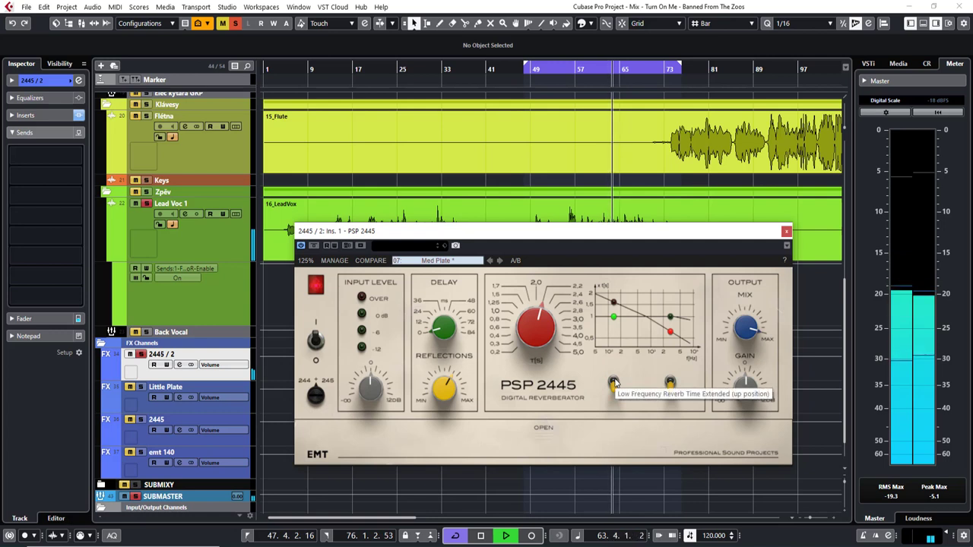
pyautogui.click(613, 384)
pyautogui.press('space')
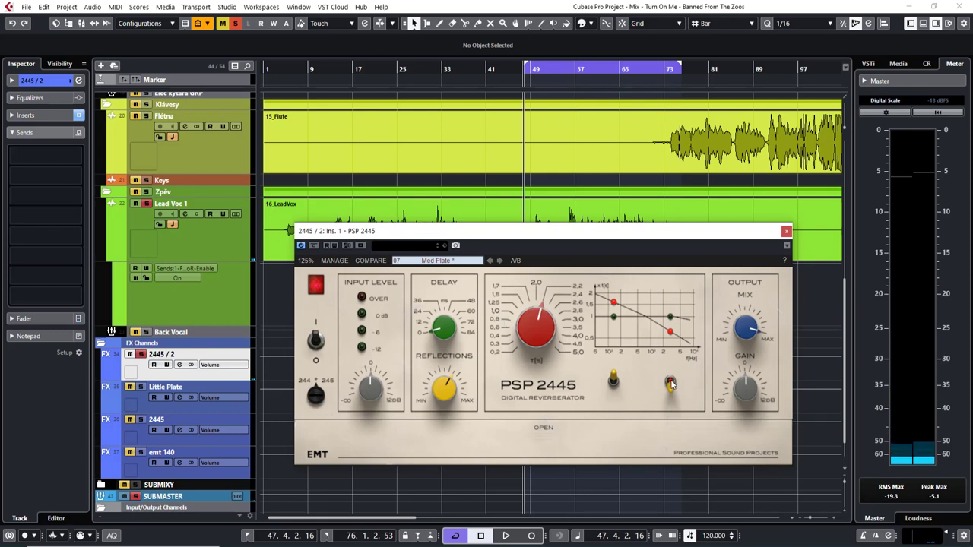
pyautogui.click(670, 382)
pyautogui.click(614, 383)
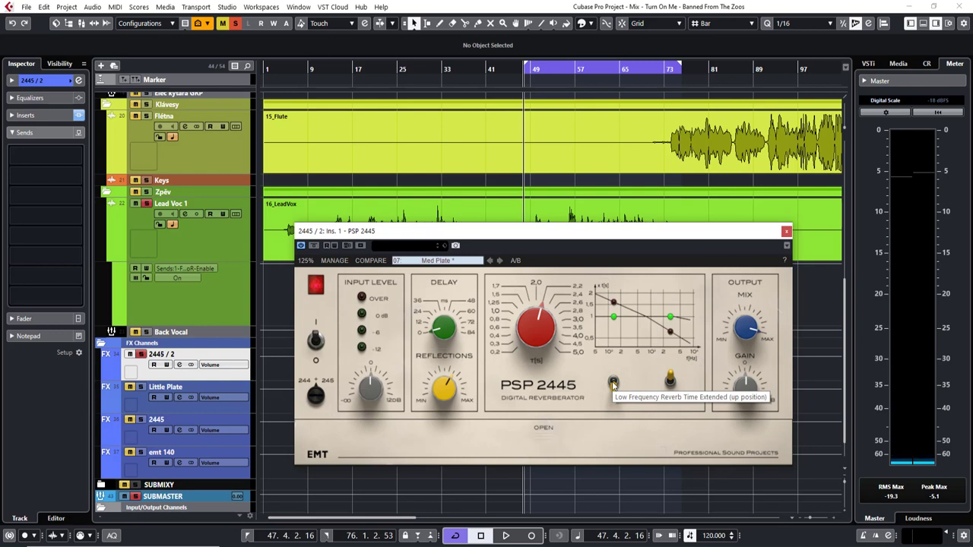
# - Play the soloed lead vocal and lower the reverb's output mix to slightly above its midpoint, with the low-frequency switch in its normal position
pyautogui.click(613, 382)
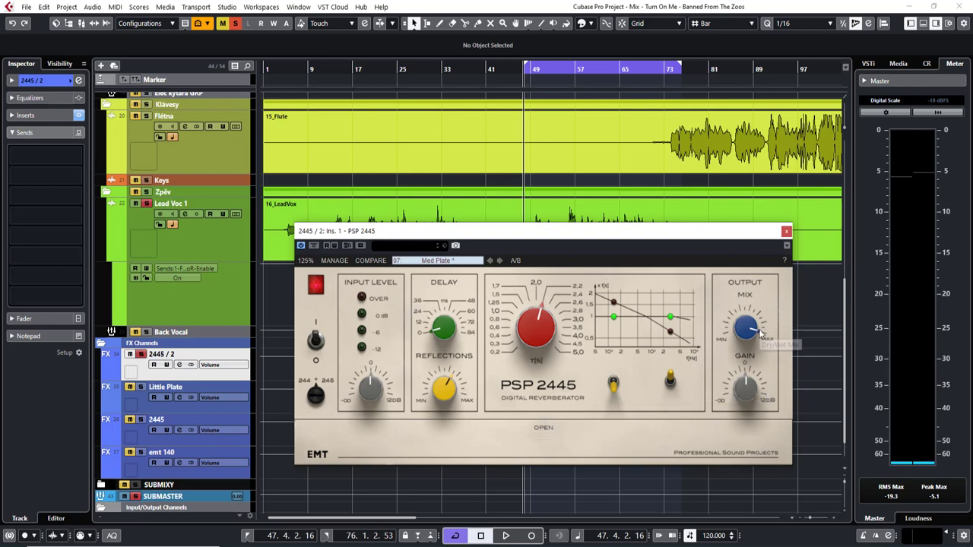
pyautogui.press('space')
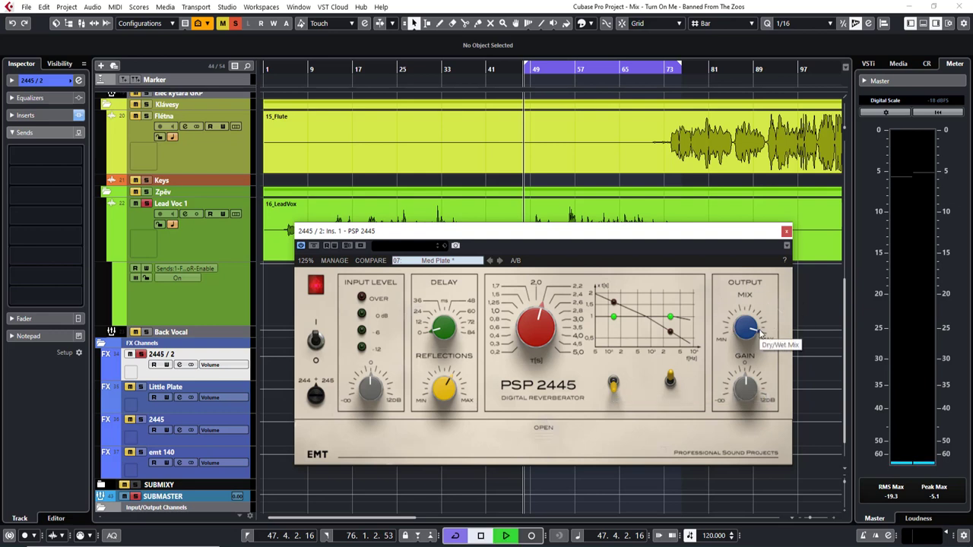
pyautogui.press('space')
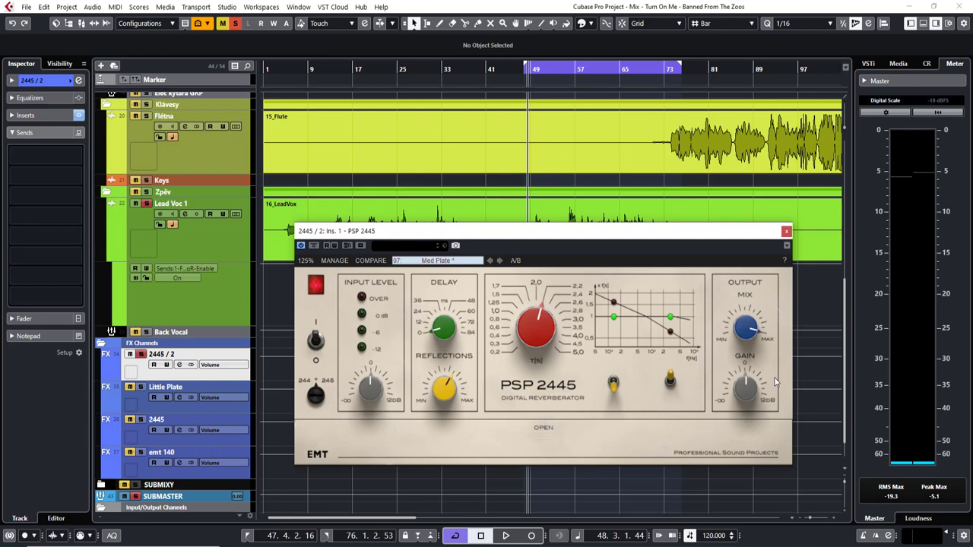
pyautogui.press('space')
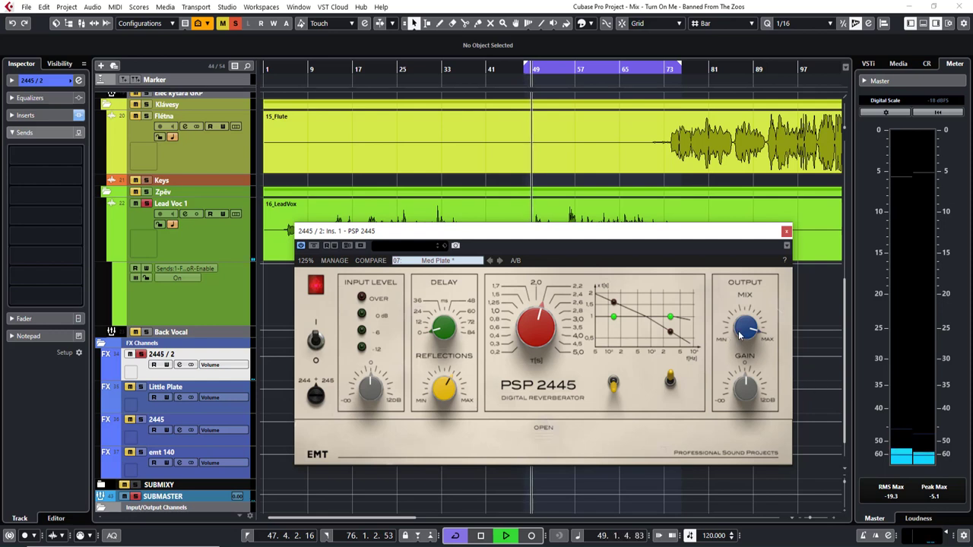
pyautogui.moveTo(741, 330); pyautogui.dragTo(737, 366)
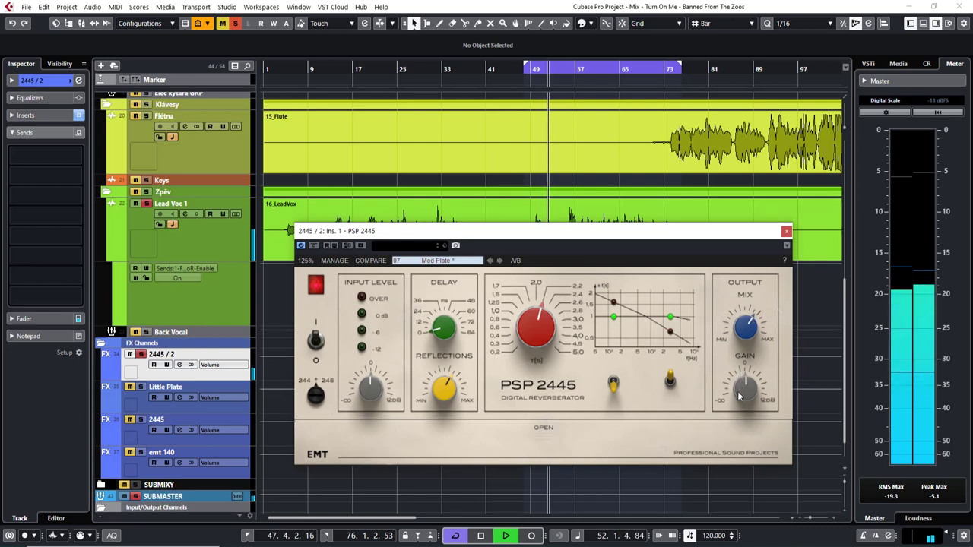
pyautogui.moveTo(745, 329); pyautogui.dragTo(739, 344)
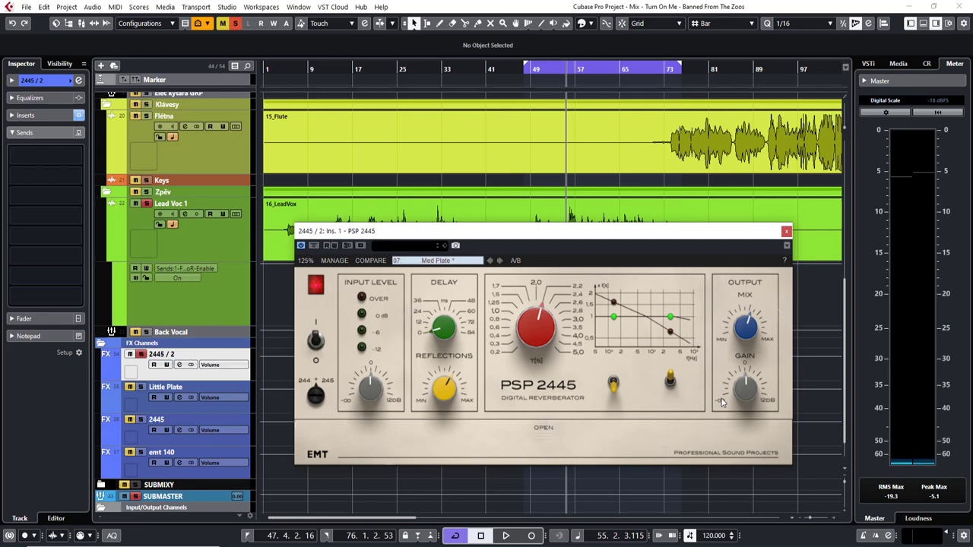
# - Unsolo Lead Voc 1, play the full mix, and audition the reverb's output mix below and above its midpoint before stopping
pyautogui.click(150, 214)
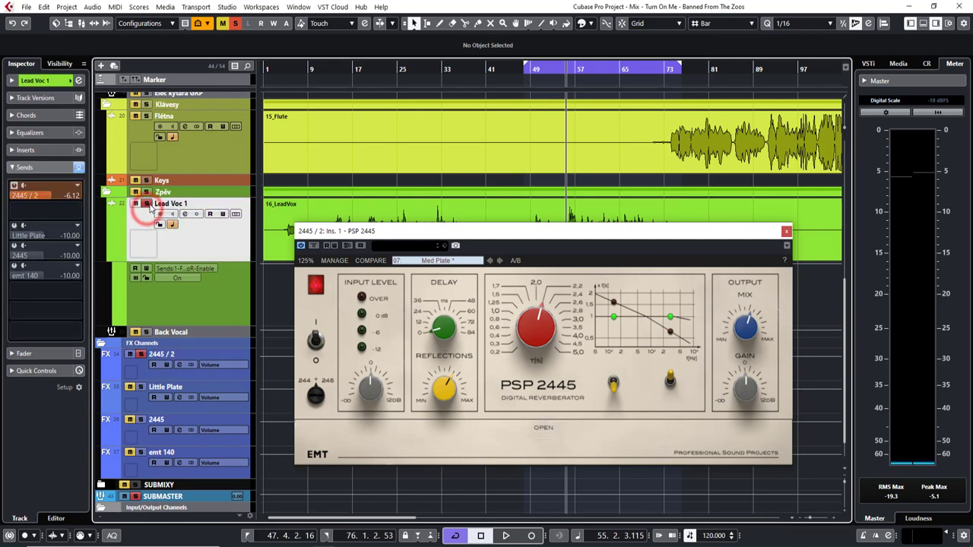
pyautogui.press('space')
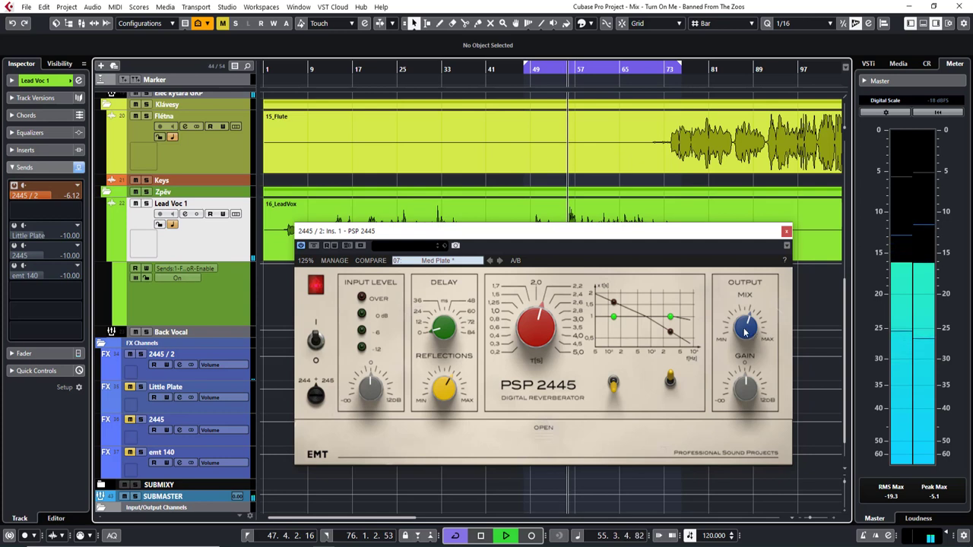
pyautogui.click(743, 329)
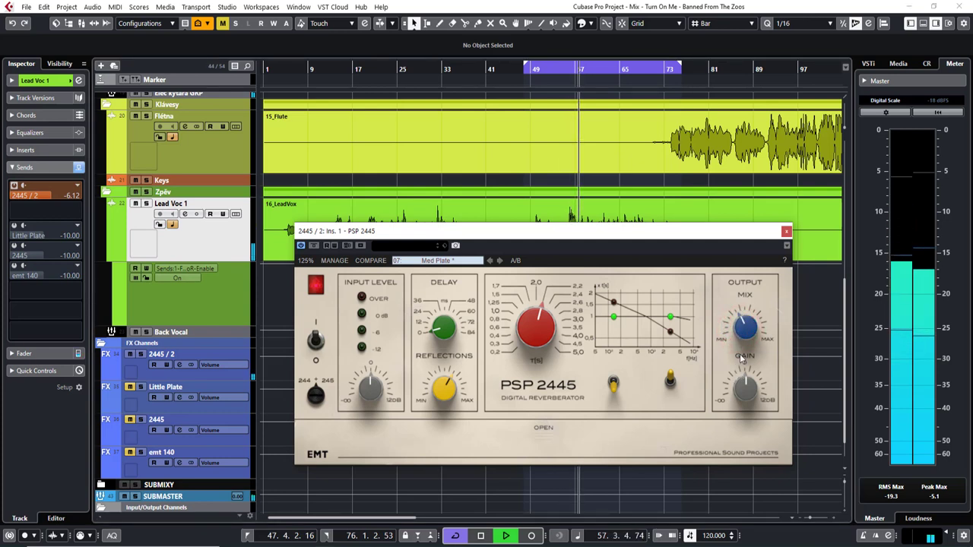
pyautogui.click(743, 329)
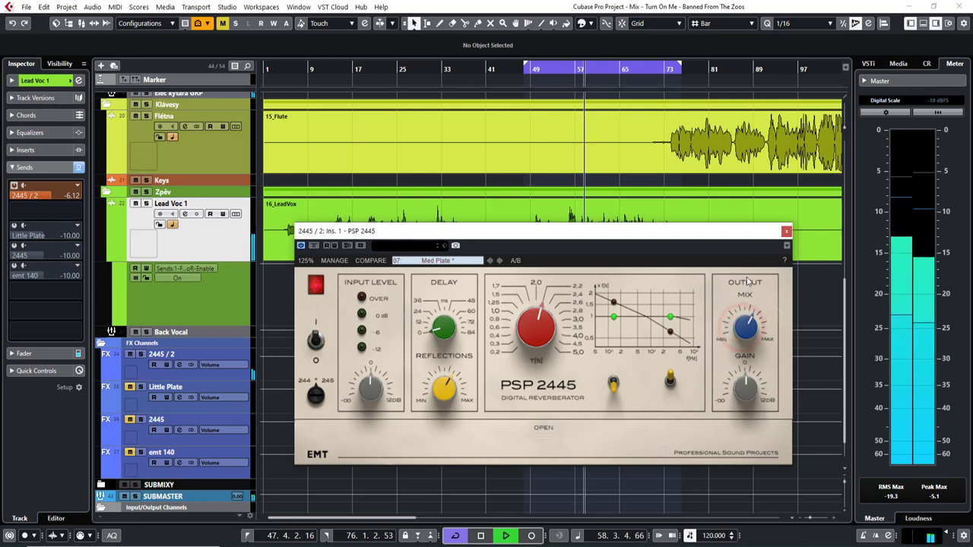
pyautogui.click(746, 331)
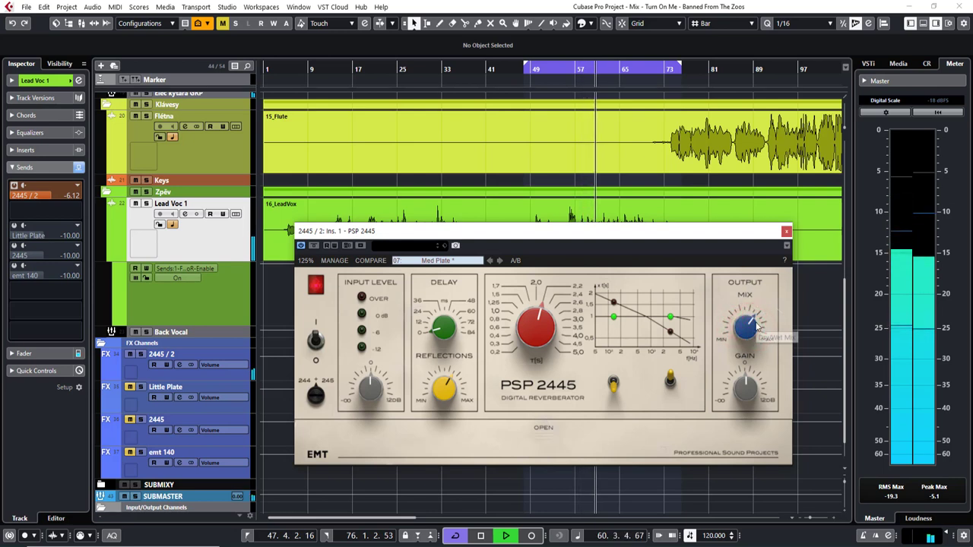
pyautogui.press('space')
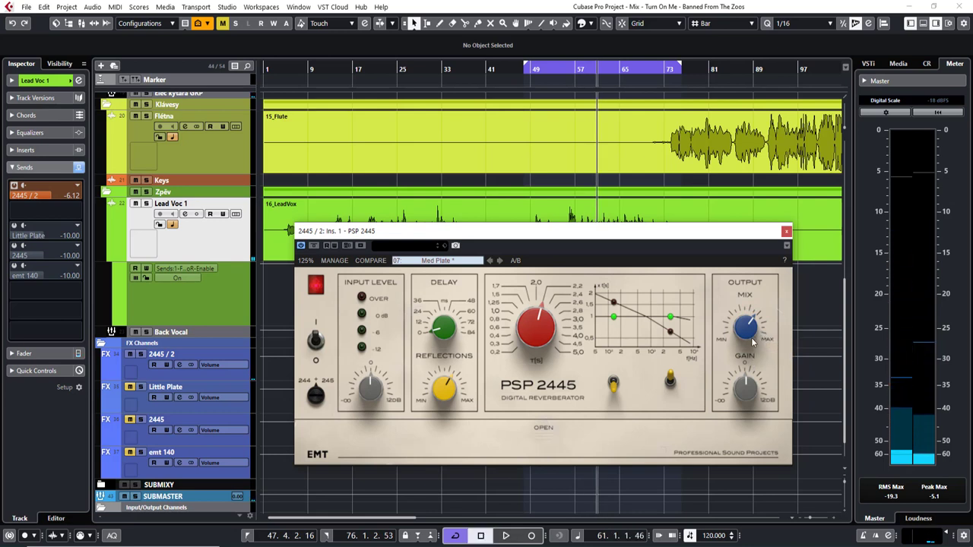
# - Resume full-mix playback, set the output mix slightly above its midpoint by ear, and stop
pyautogui.press('space')
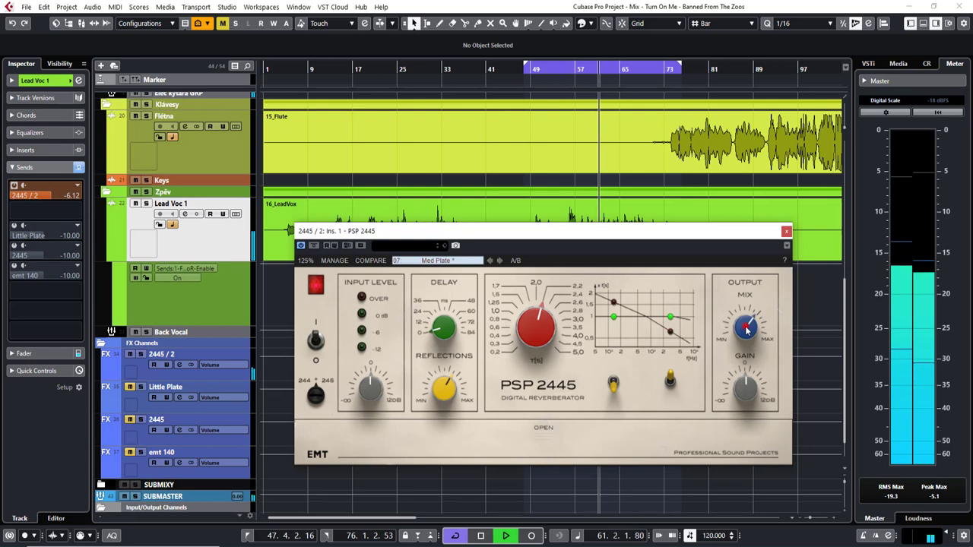
pyautogui.moveTo(751, 328)
pyautogui.mouseDown()
pyautogui.moveTo(752, 345)
pyautogui.moveTo(745, 332)
pyautogui.mouseUp()
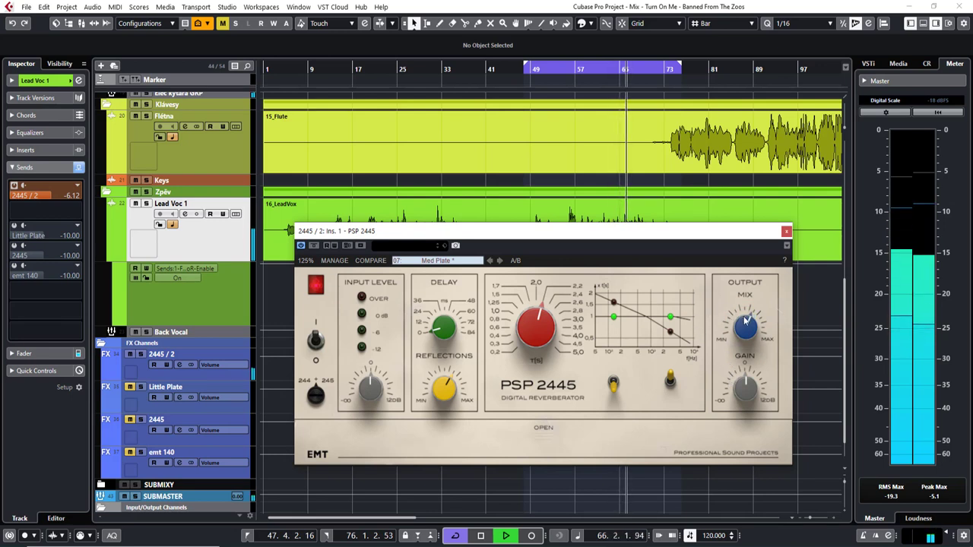
pyautogui.moveTo(731, 334); pyautogui.dragTo(729, 343)
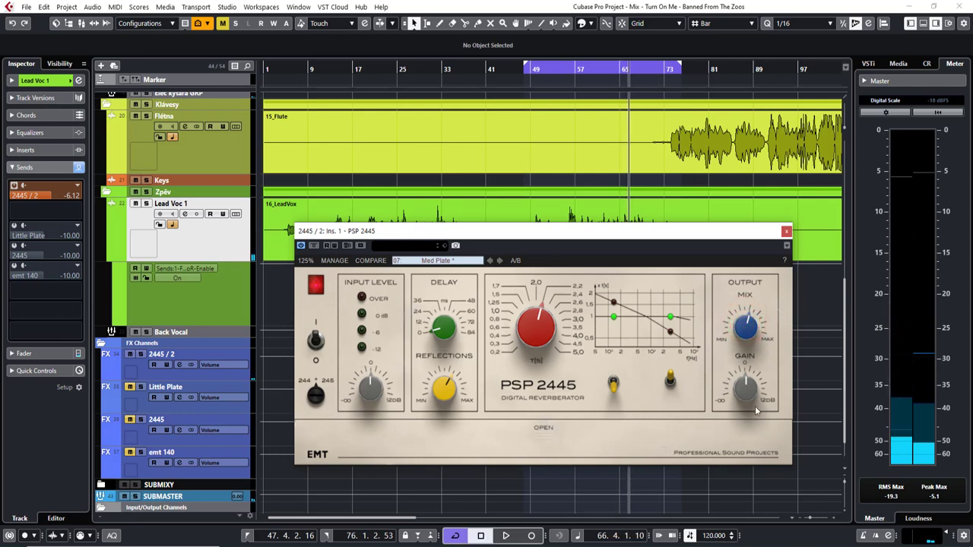
# - Open the reverb's extended controls, play the full mix from the loop start, and audition the reverb routing modes before stopping
pyautogui.click(544, 433)
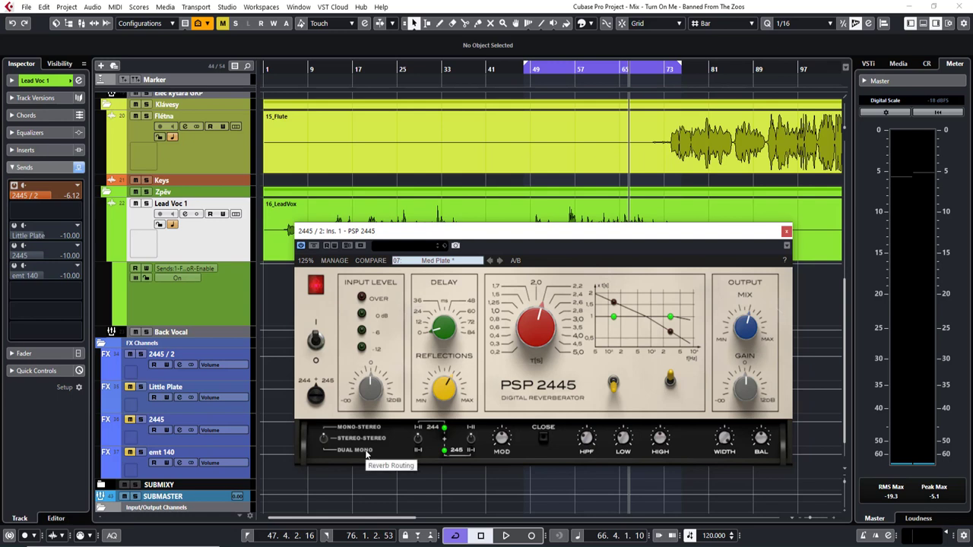
pyautogui.press('KP_1')
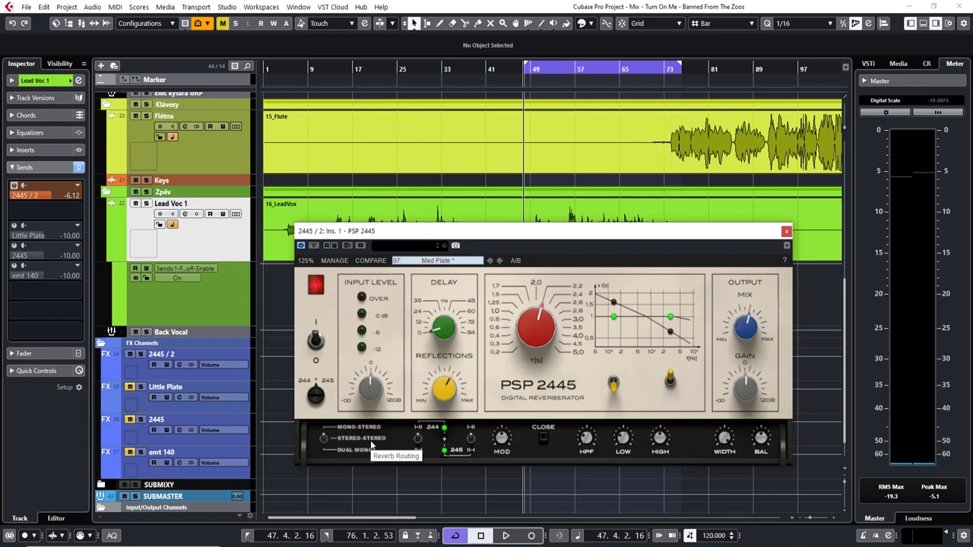
pyautogui.press('space')
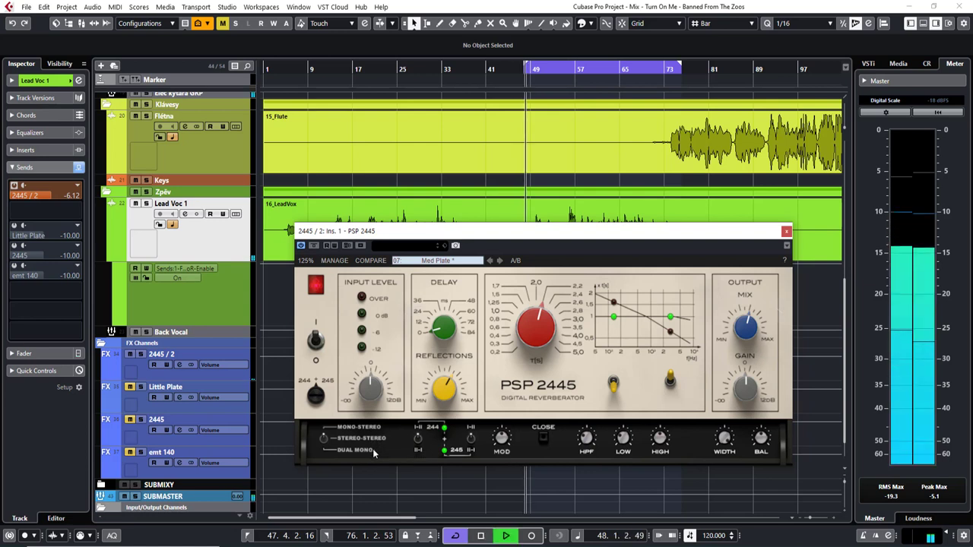
pyautogui.click(324, 440)
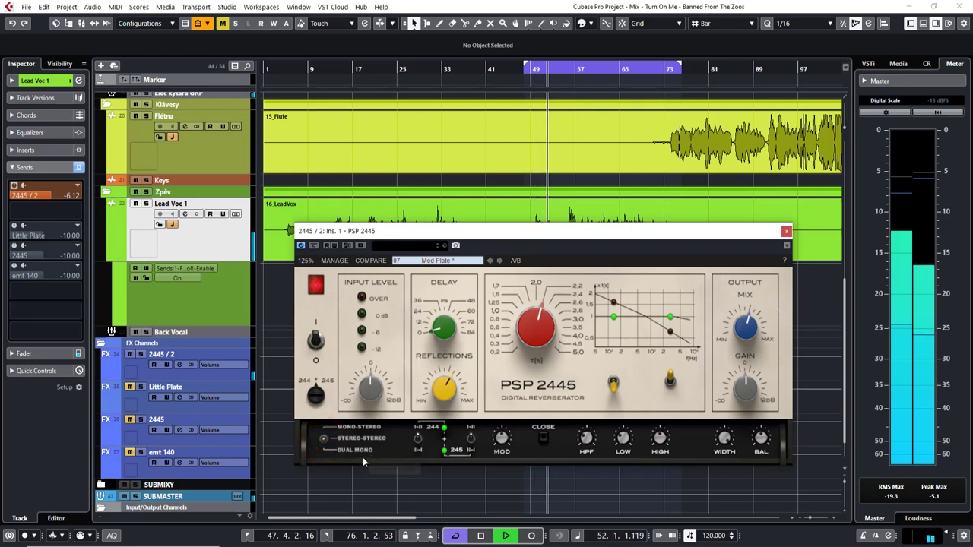
pyautogui.click(324, 445)
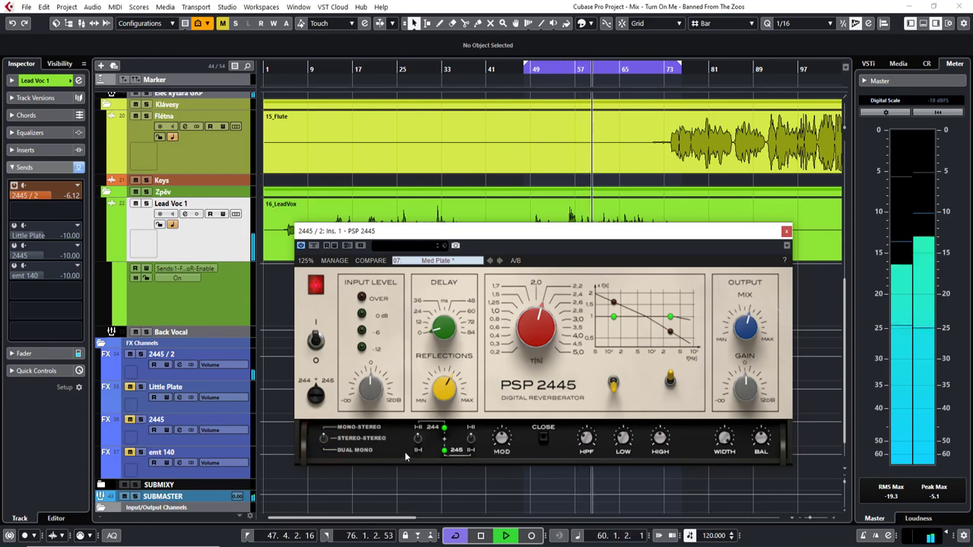
pyautogui.press('space')
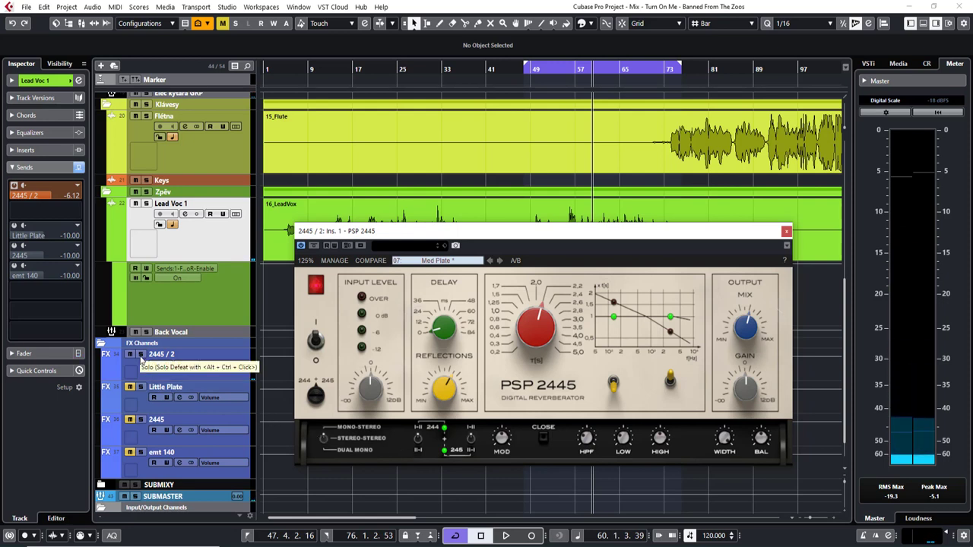
# - Solo the 2445 / 2 effects channel with the lead vocal, audition the reverb routing modes during loop playback, and stop
pyautogui.click(141, 357)
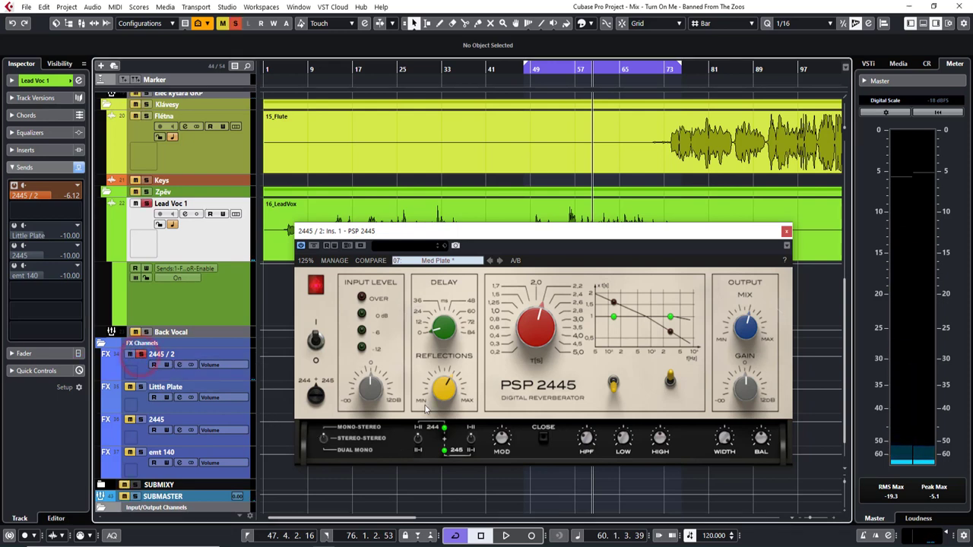
pyautogui.press('space')
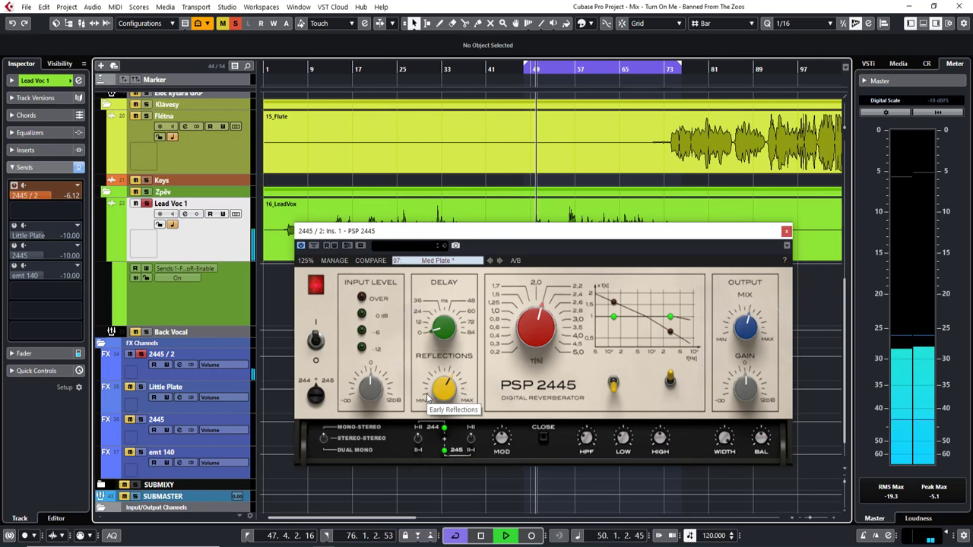
pyautogui.click(322, 440)
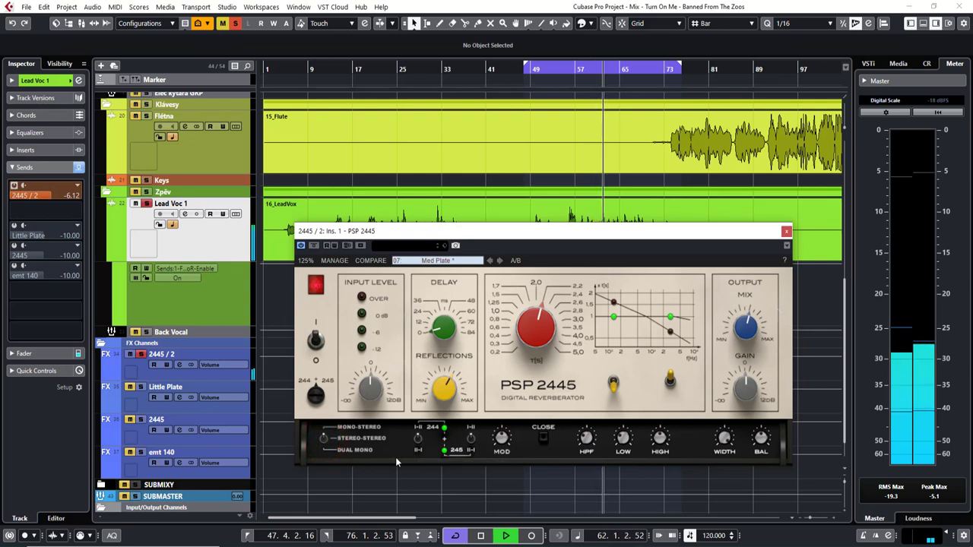
pyautogui.press('space')
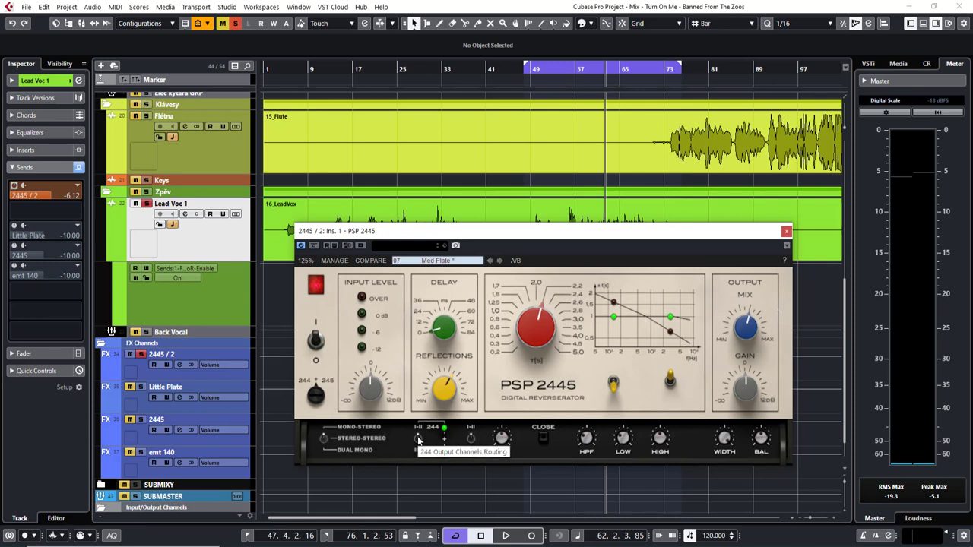
# - Solo Snare Spodek in place of the lead vocal, play the loop from its start, and move the reverb window higher
pyautogui.click(417, 440)
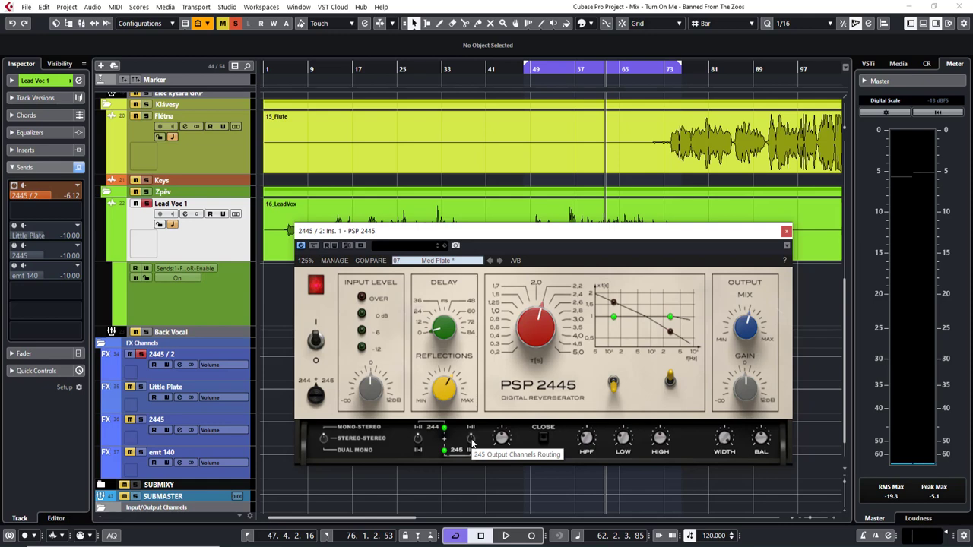
pyautogui.click(147, 203)
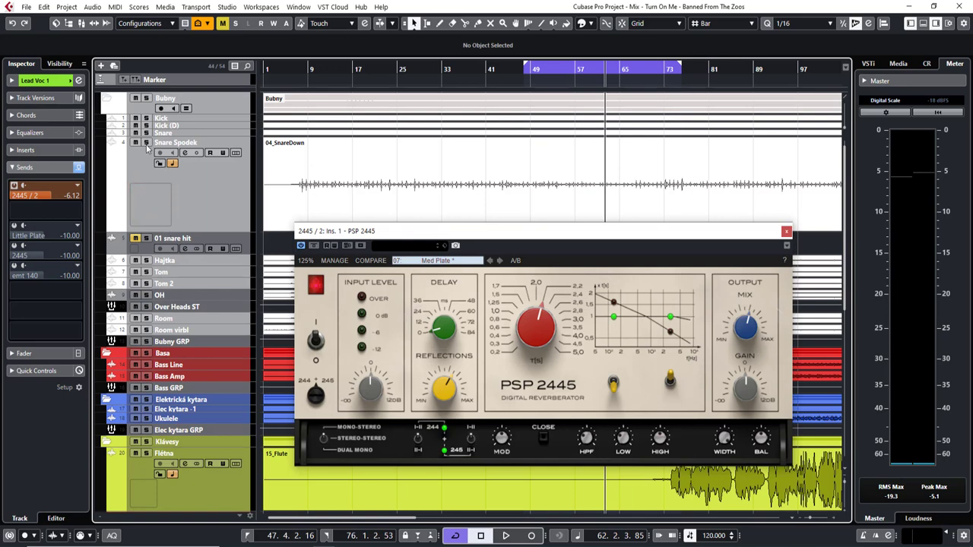
pyautogui.click(146, 144)
pyautogui.press('space')
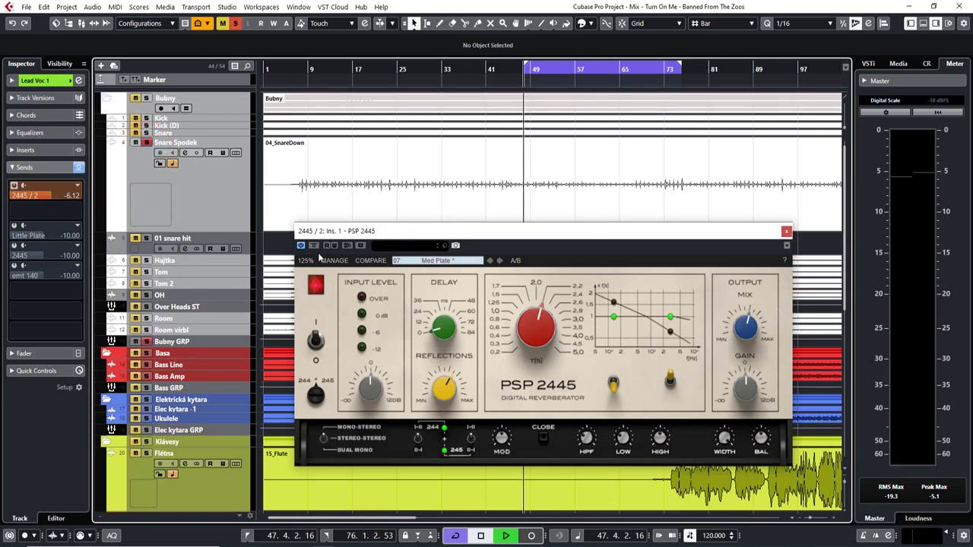
pyautogui.press('space')
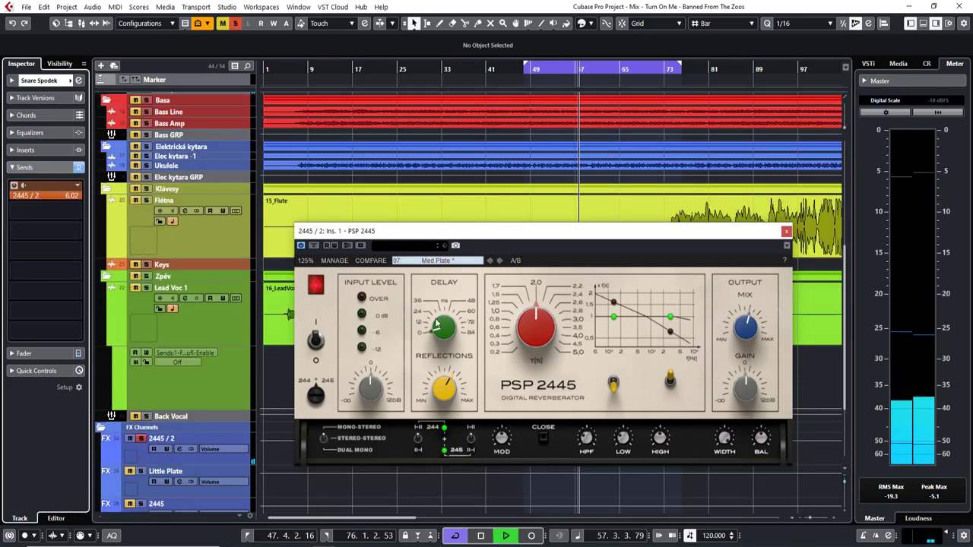
pyautogui.moveTo(556, 232); pyautogui.dragTo(572, 189)
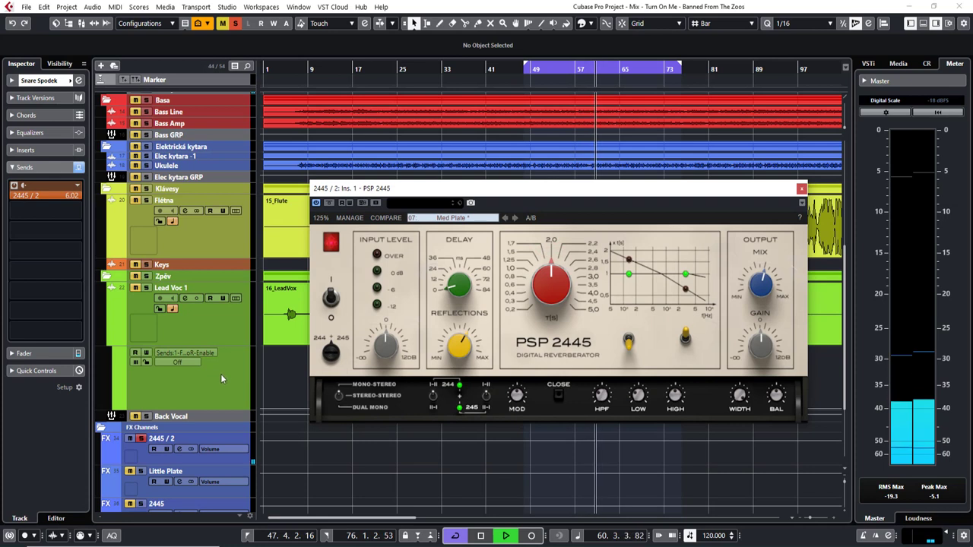
# - Compare the 244 output channel routing positions on the snare during playback, stop, and return the routing to its original position
pyautogui.click(432, 399)
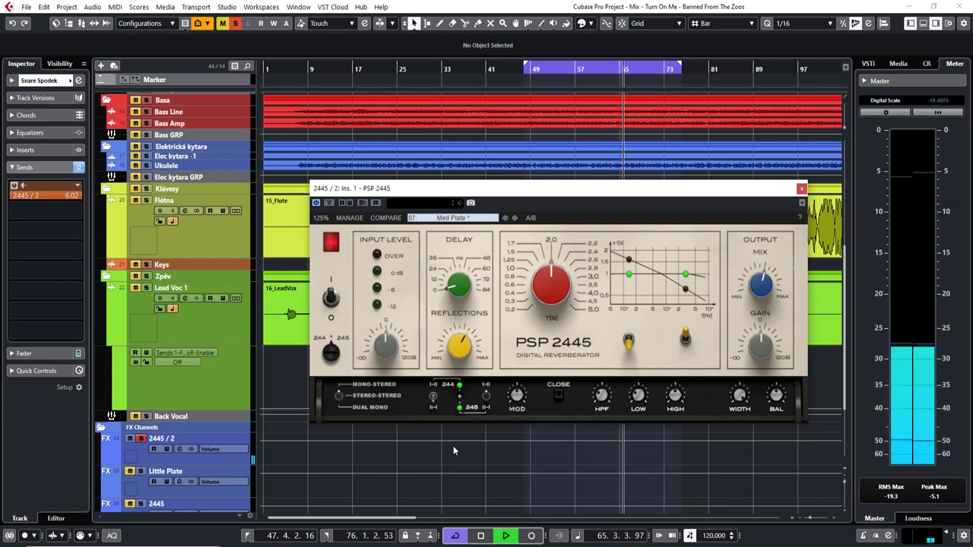
pyautogui.click(434, 397)
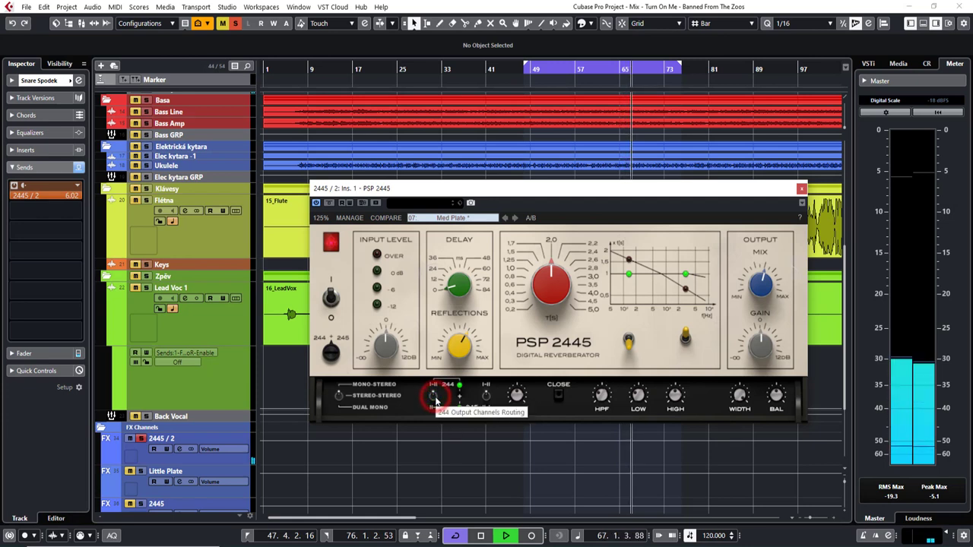
pyautogui.click(434, 397)
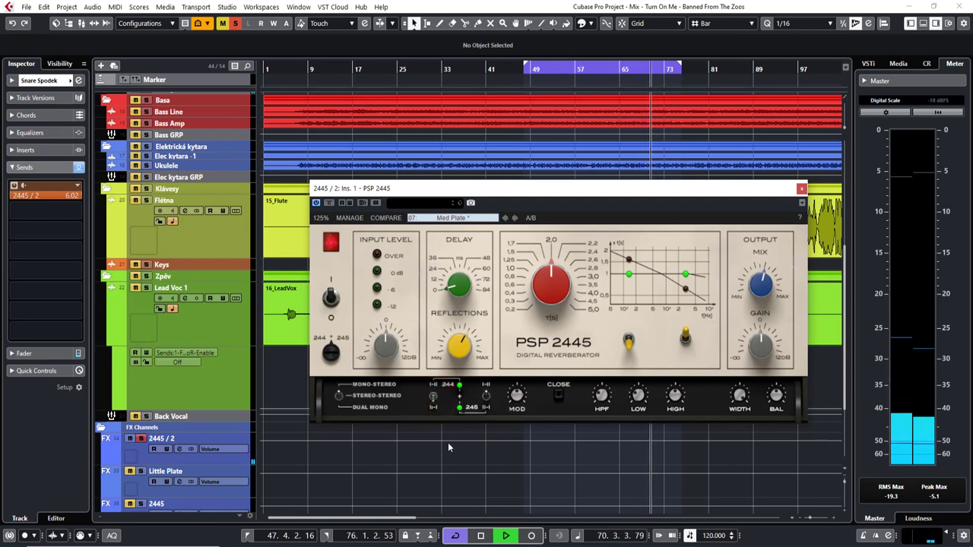
pyautogui.press('space')
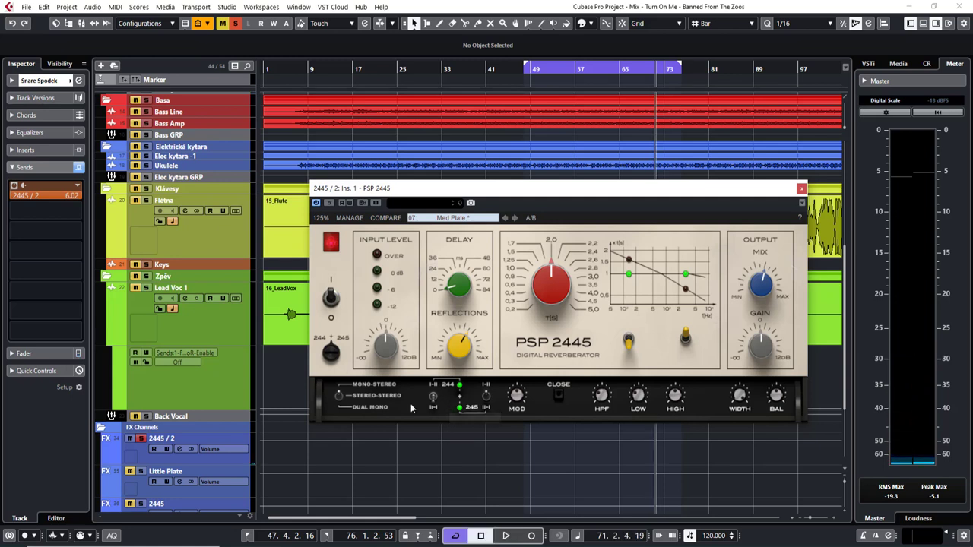
pyautogui.click(433, 396)
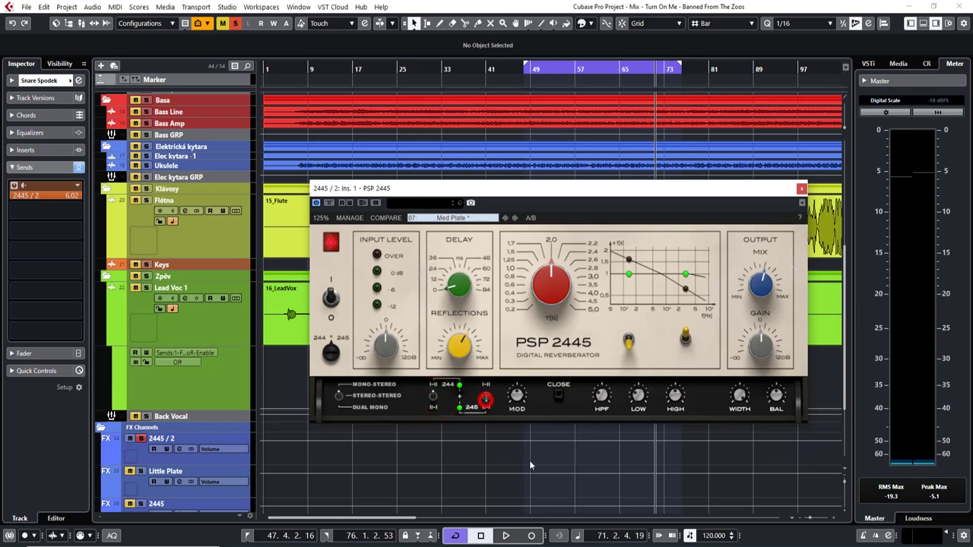
# - Compare the 245 output channel routing positions on the soloed snare during loop playback, return to the original routing, and stop
pyautogui.press('space')
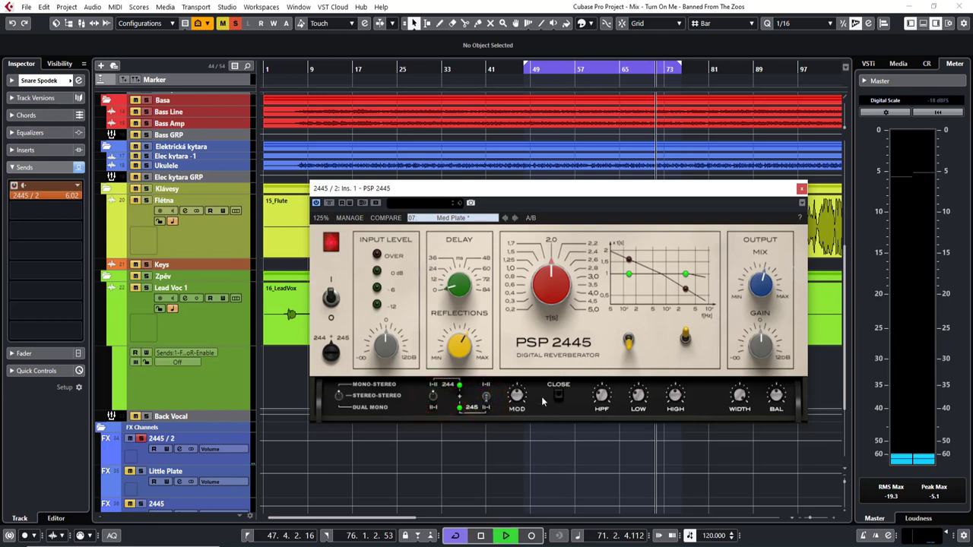
pyautogui.click(487, 396)
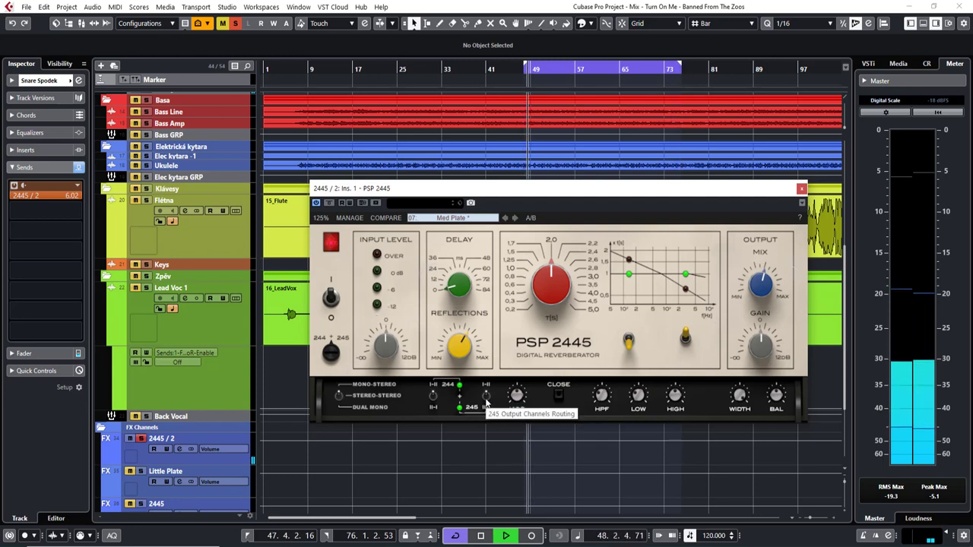
pyautogui.click(487, 398)
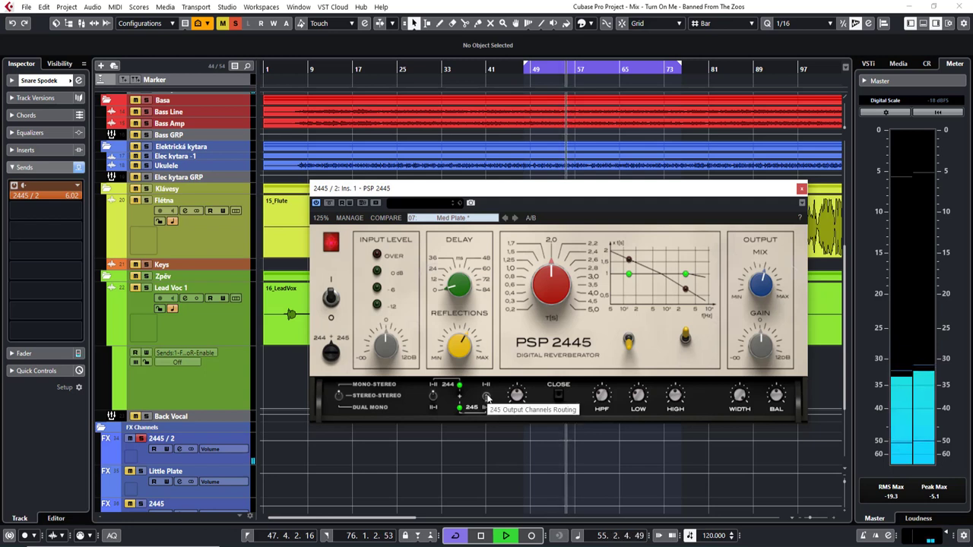
pyautogui.click(488, 398)
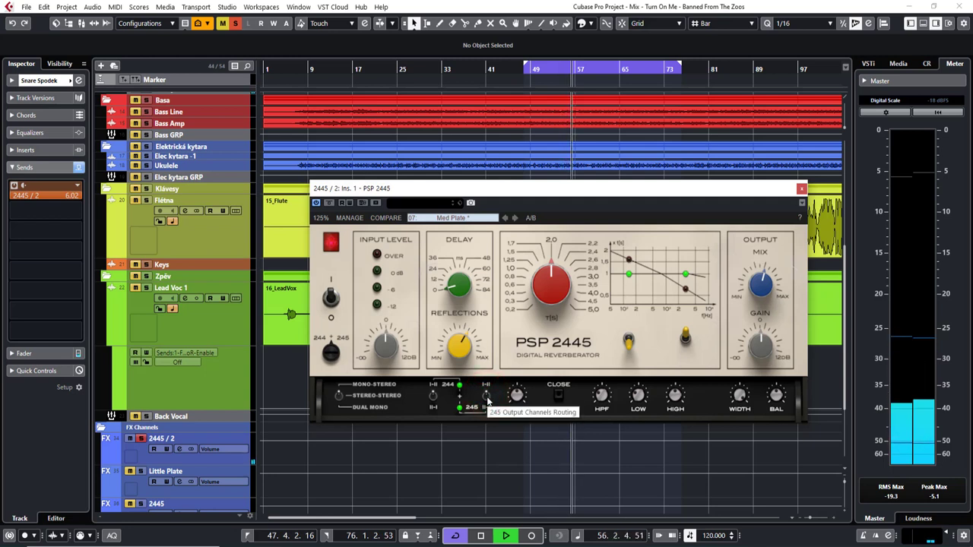
pyautogui.click(486, 396)
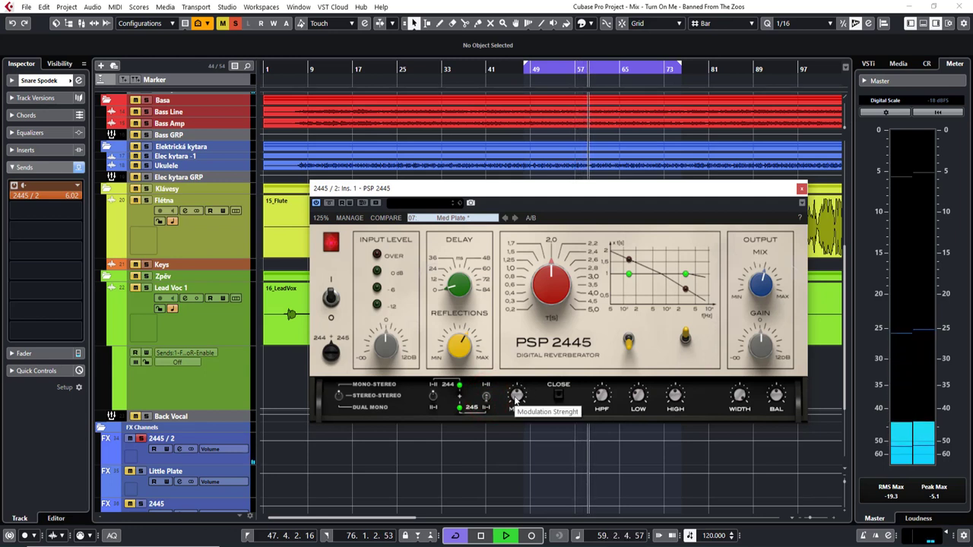
pyautogui.press('space')
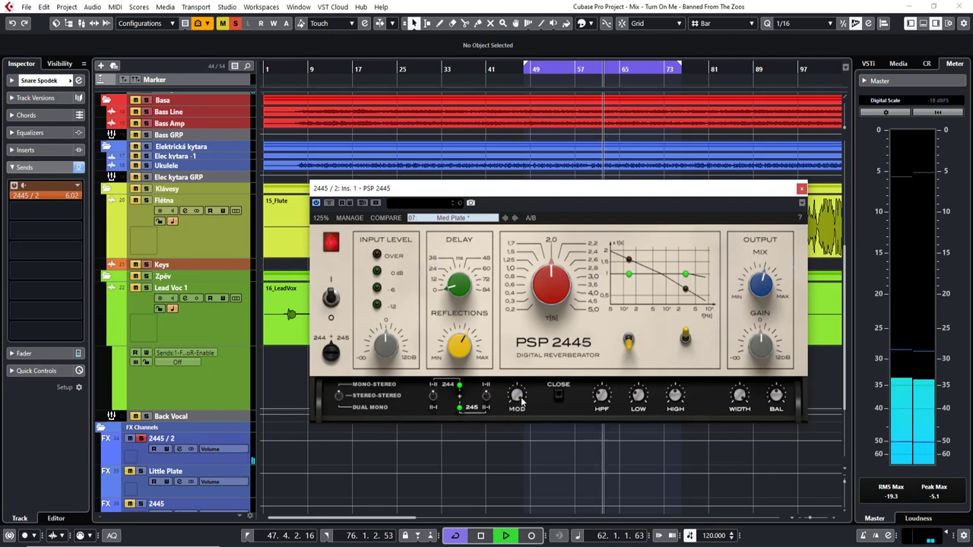
pyautogui.press('space')
# - Solo Lead Voc 1 with its 2445 / 2 send enabled and the matching effects channel, and audition the reverb modulation during playback
pyautogui.scroll(-4, 173, 298)
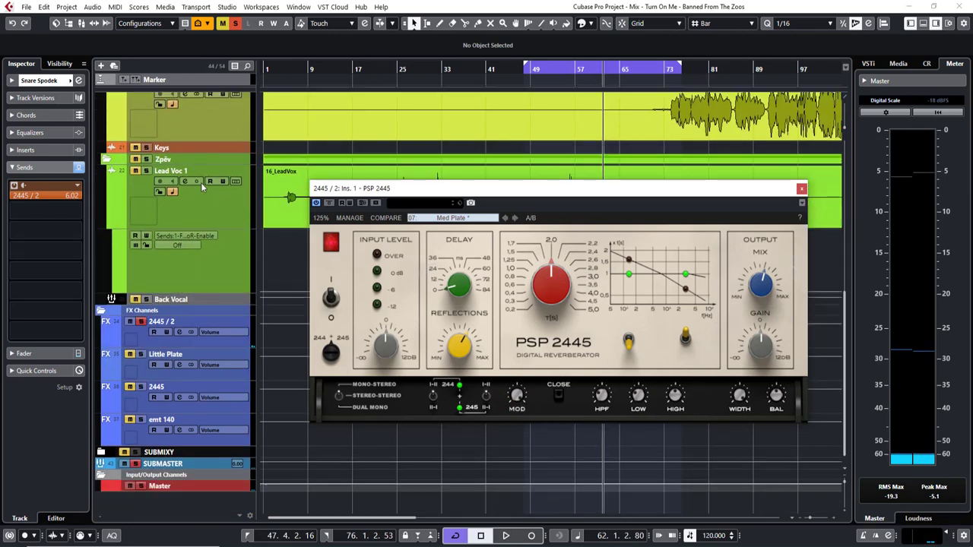
pyautogui.scroll(12, 149, 171)
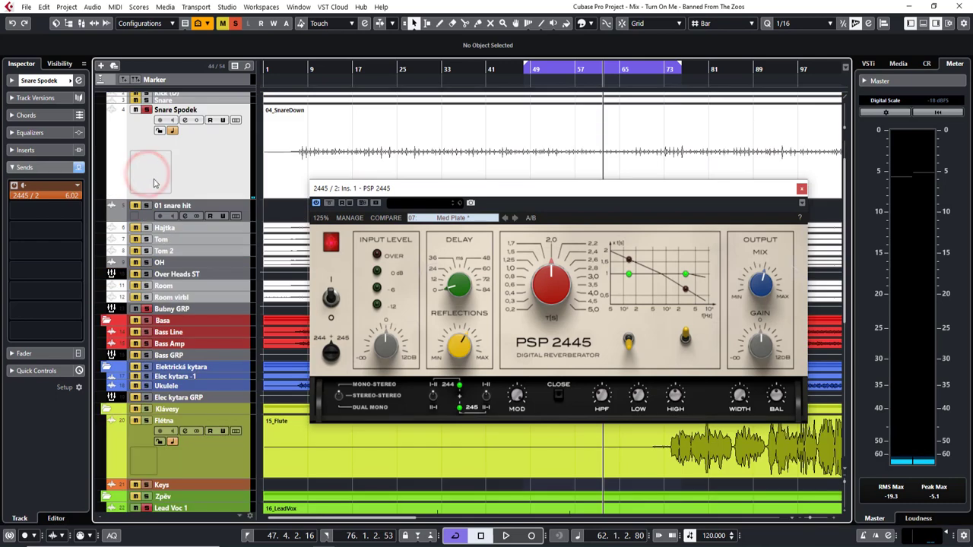
pyautogui.scroll(-6, 206, 369)
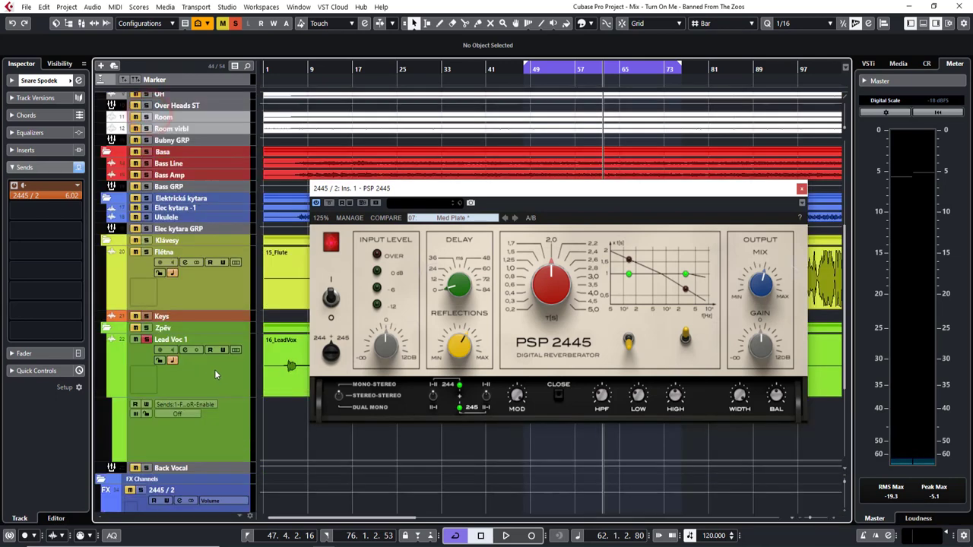
pyautogui.click(215, 370)
pyautogui.click(13, 185)
pyautogui.press('space')
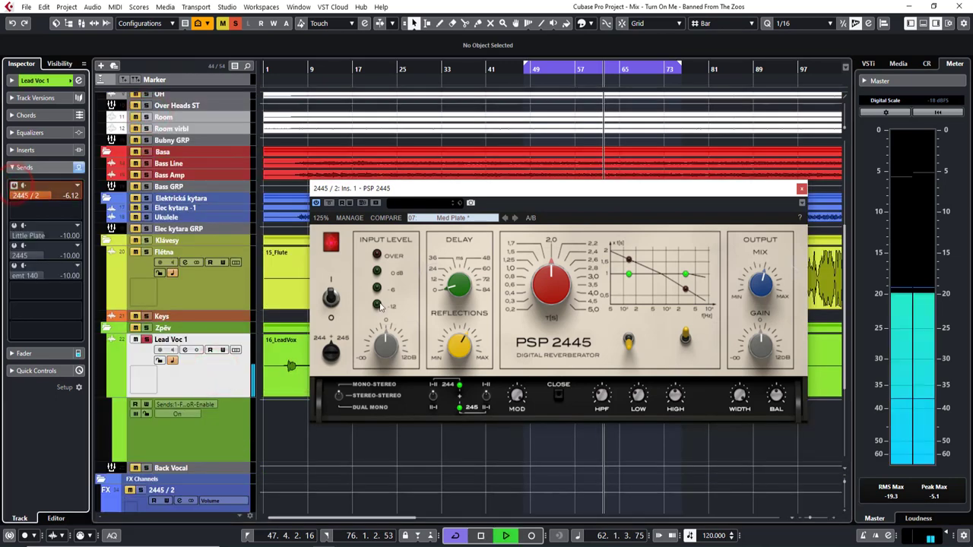
pyautogui.click(140, 491)
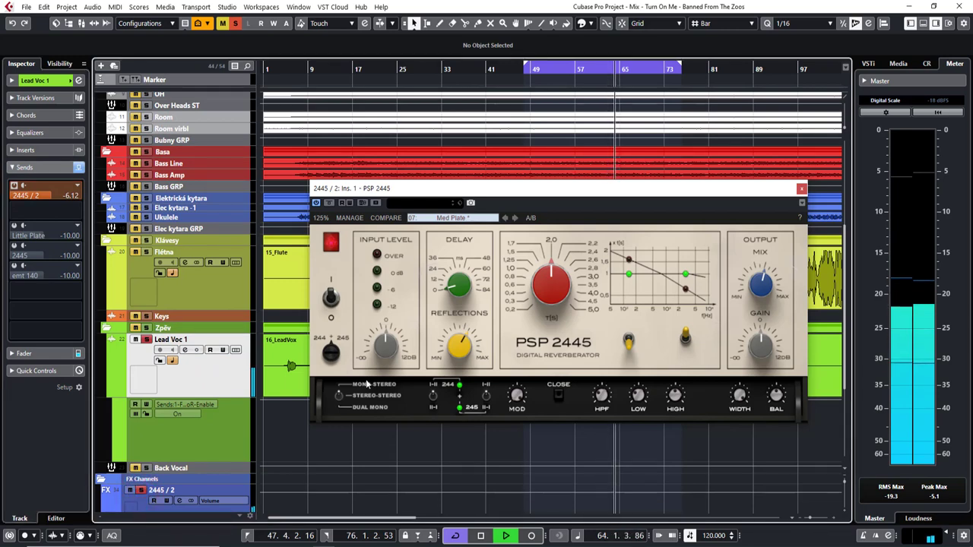
pyautogui.scroll(10, 152, 190)
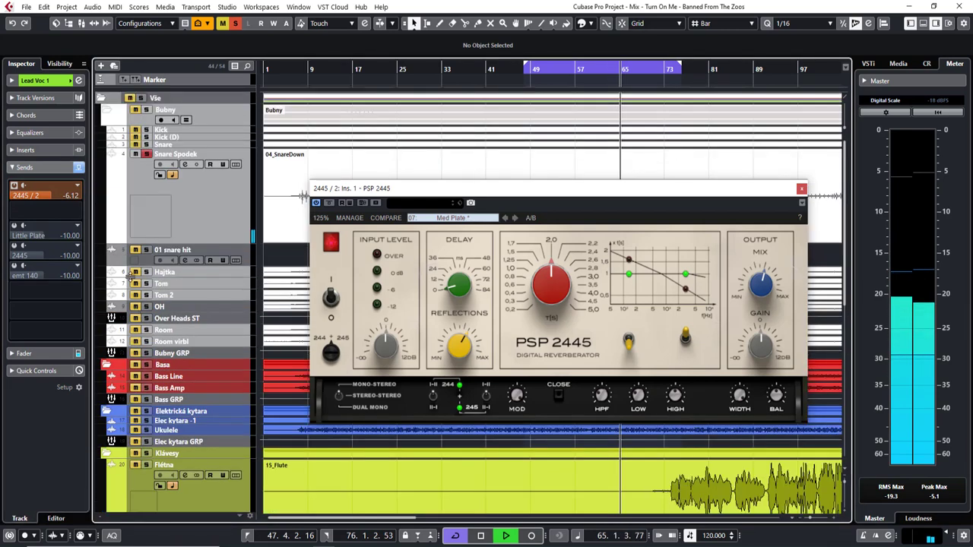
pyautogui.scroll(-10, 149, 157)
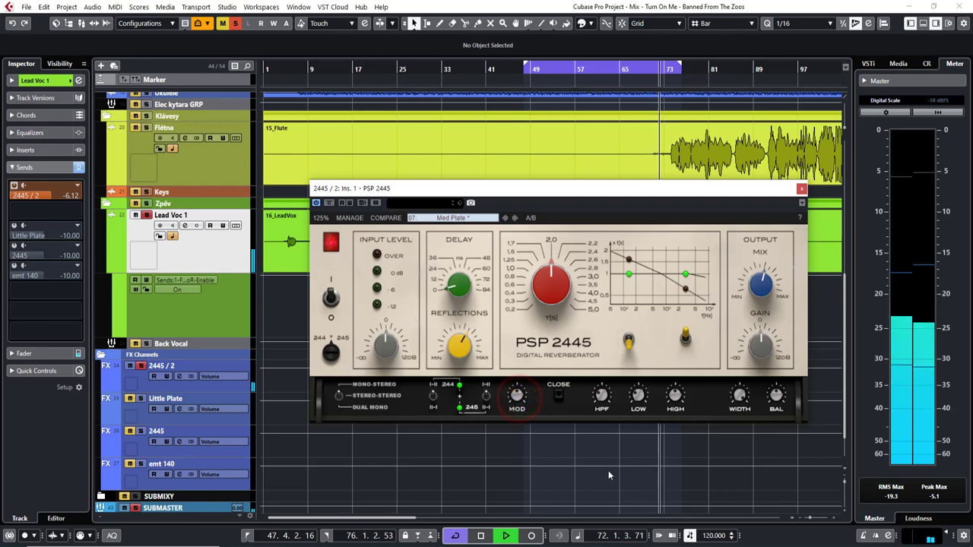
pyautogui.press('space')
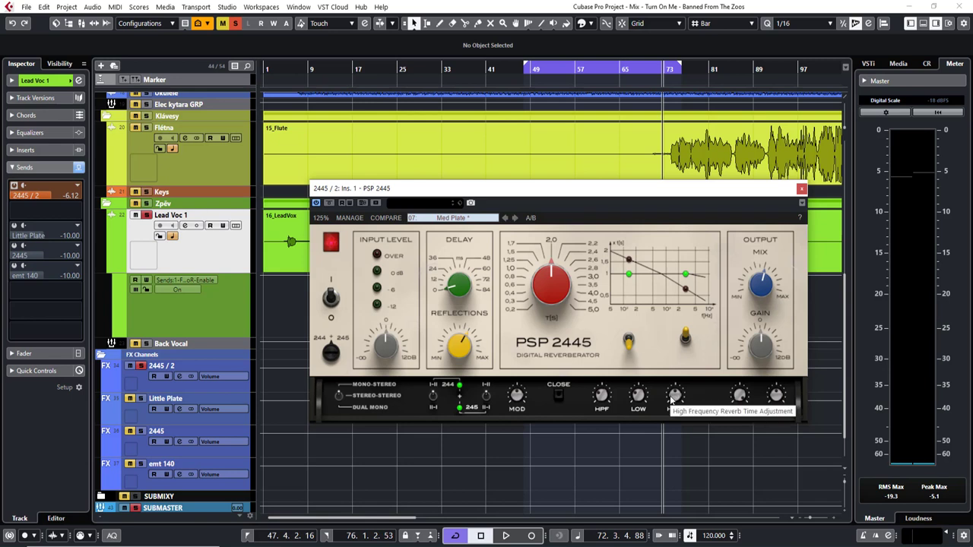
# - Play the lead vocal loop and raise the reverb's delay, reverb time, and output mix
pyautogui.press('space')
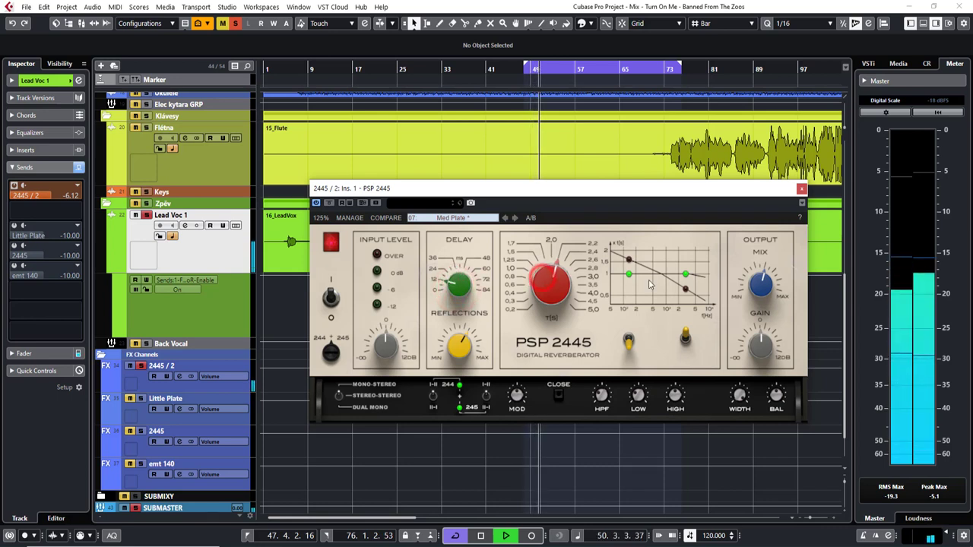
pyautogui.moveTo(761, 284); pyautogui.dragTo(766, 243)
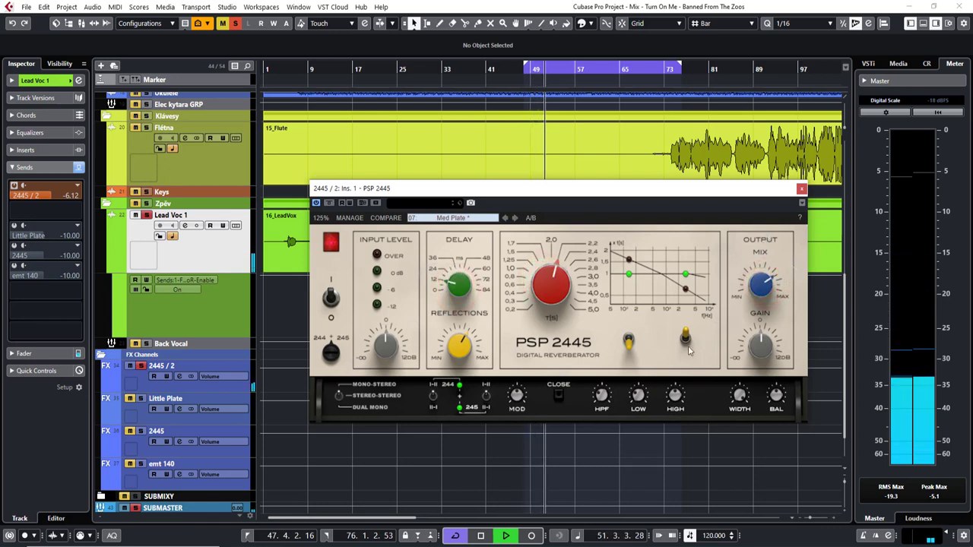
# - Audition the HPF, low-frequency, and high-frequency reverb time adjustments on the lead vocal during loop playback
pyautogui.moveTo(600, 394)
pyautogui.mouseDown()
pyautogui.moveTo(612, 354)
pyautogui.moveTo(601, 407)
pyautogui.mouseUp()
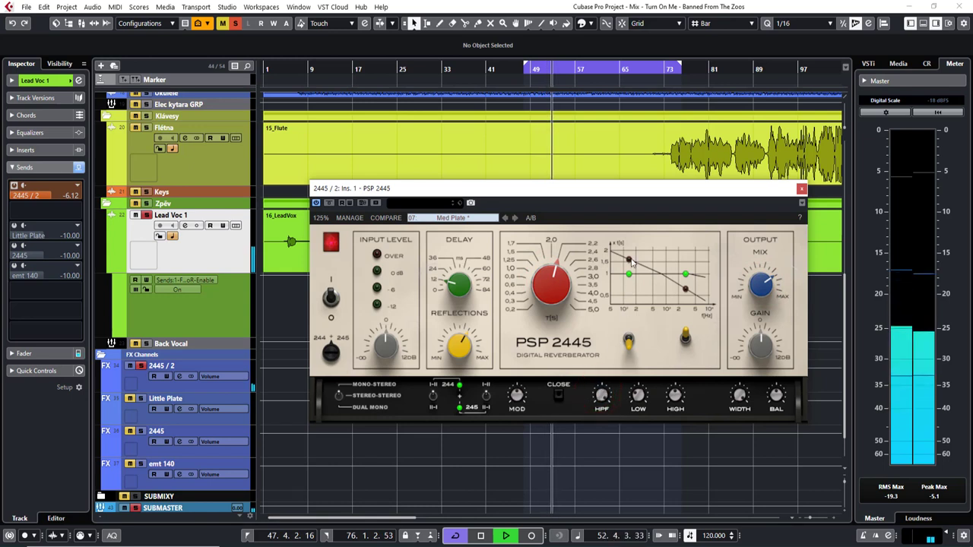
pyautogui.click(603, 396)
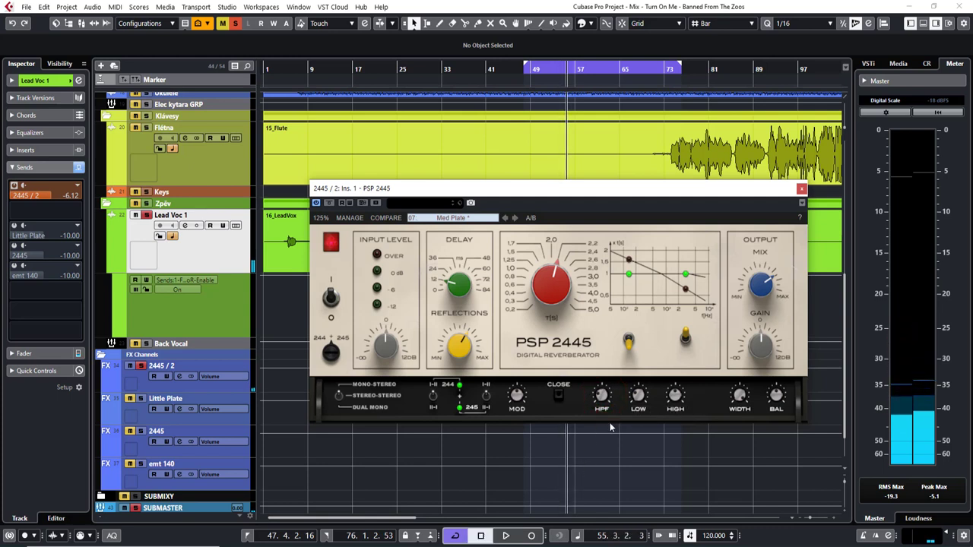
pyautogui.click(638, 396)
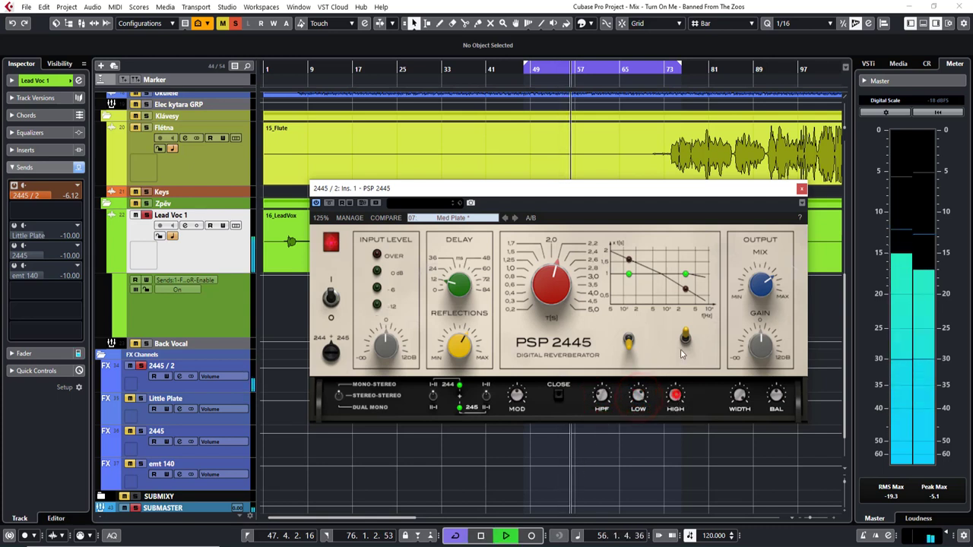
pyautogui.click(675, 396)
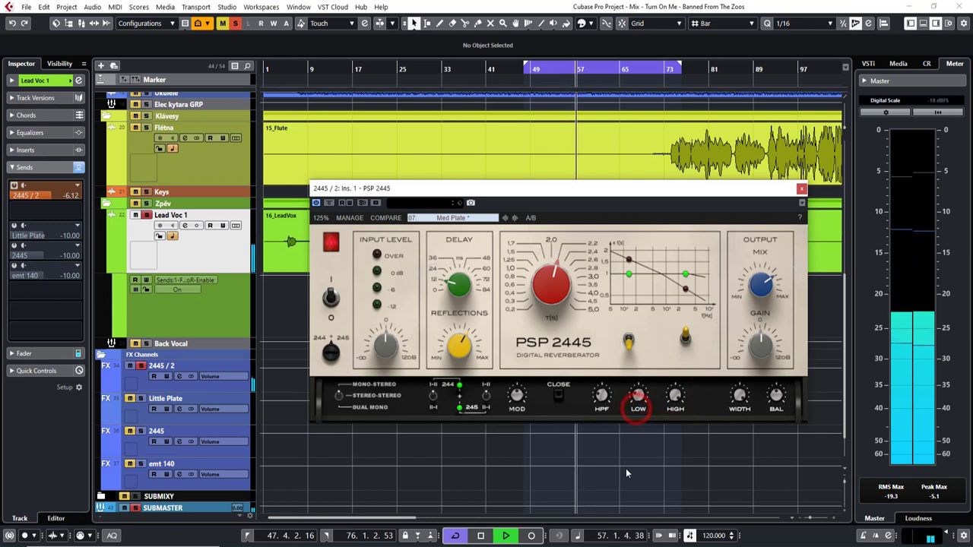
pyautogui.click(673, 395)
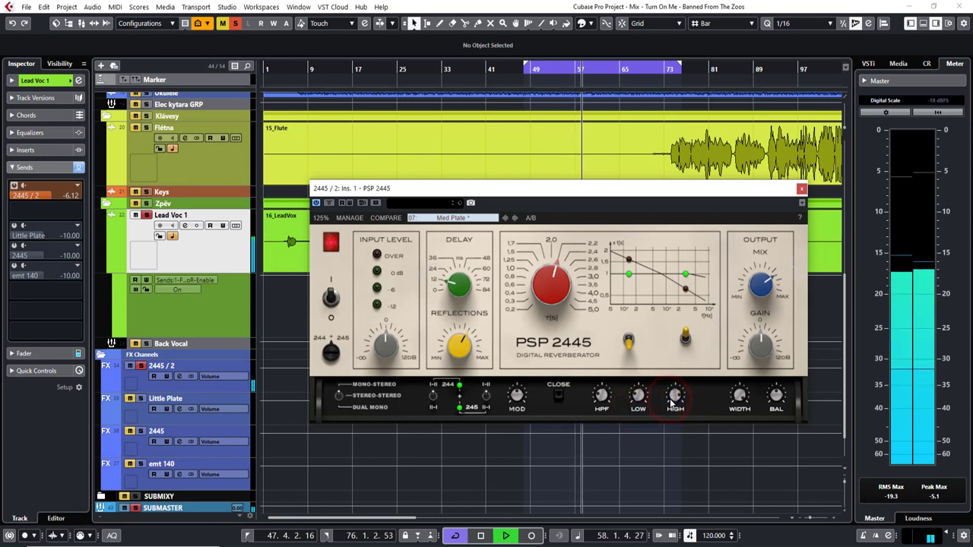
pyautogui.click(674, 395)
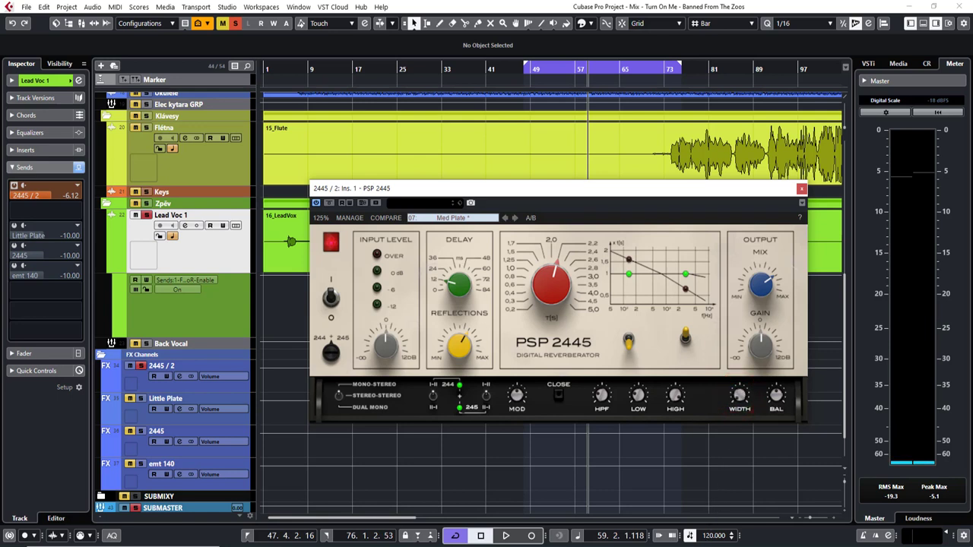
# - Resume the vocal playback, raise the reverb time further, audition the output balance, and stop
pyautogui.press('space')
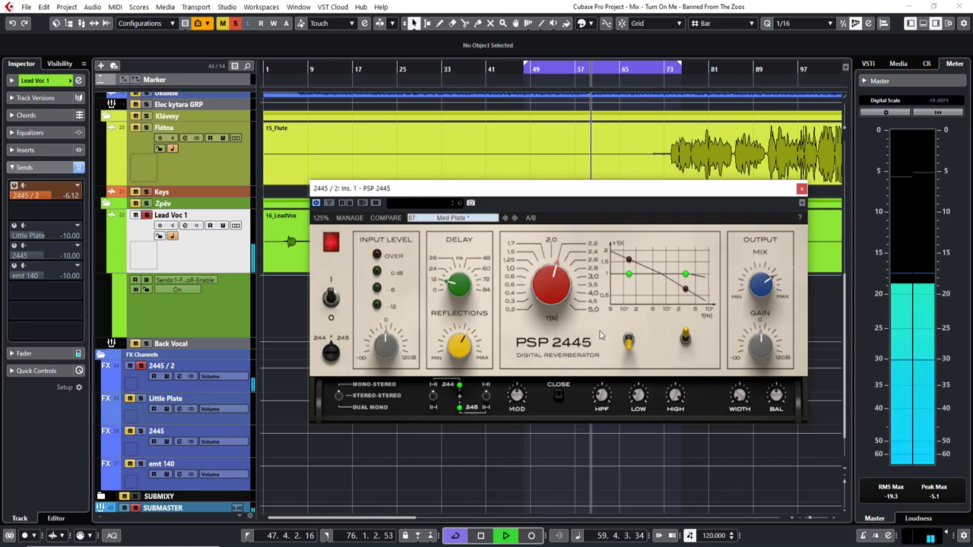
pyautogui.moveTo(546, 298); pyautogui.dragTo(547, 285)
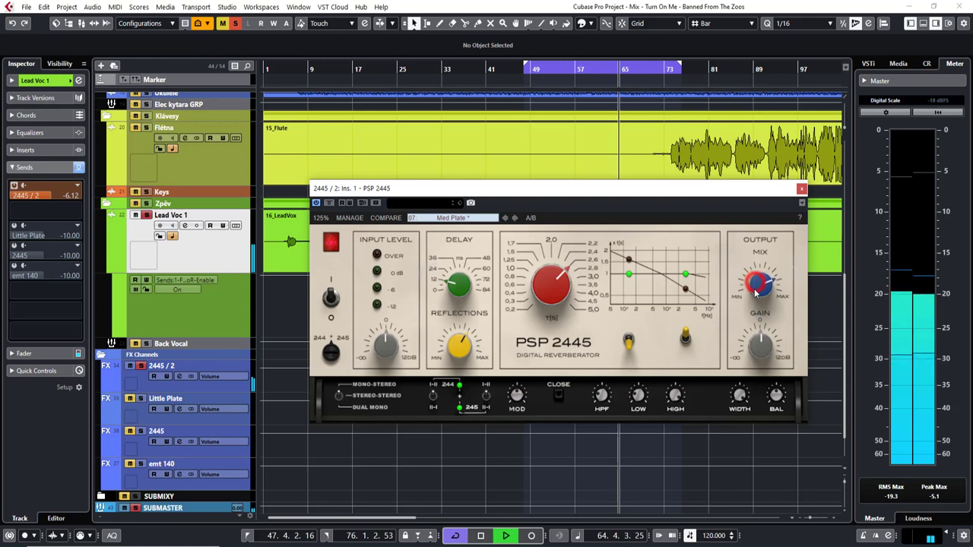
pyautogui.press('space')
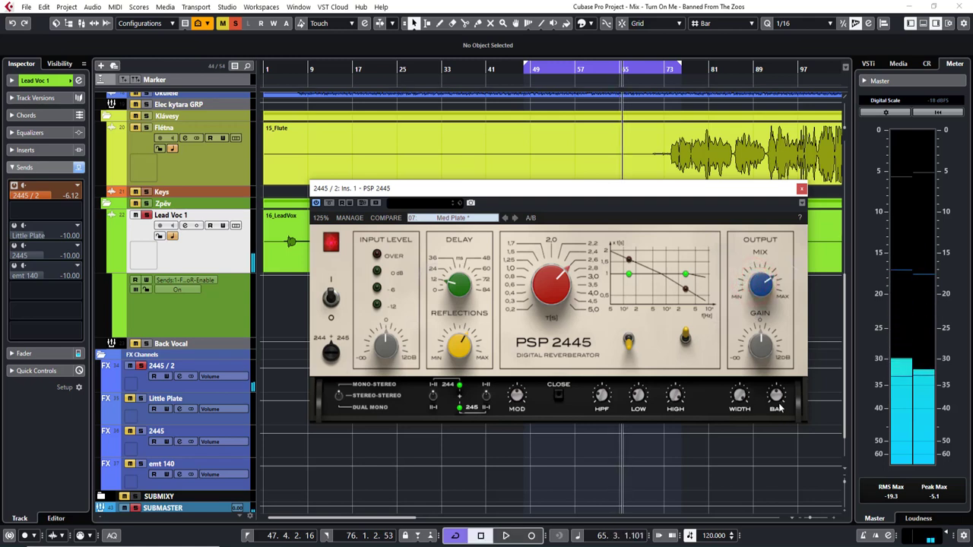
pyautogui.press('space')
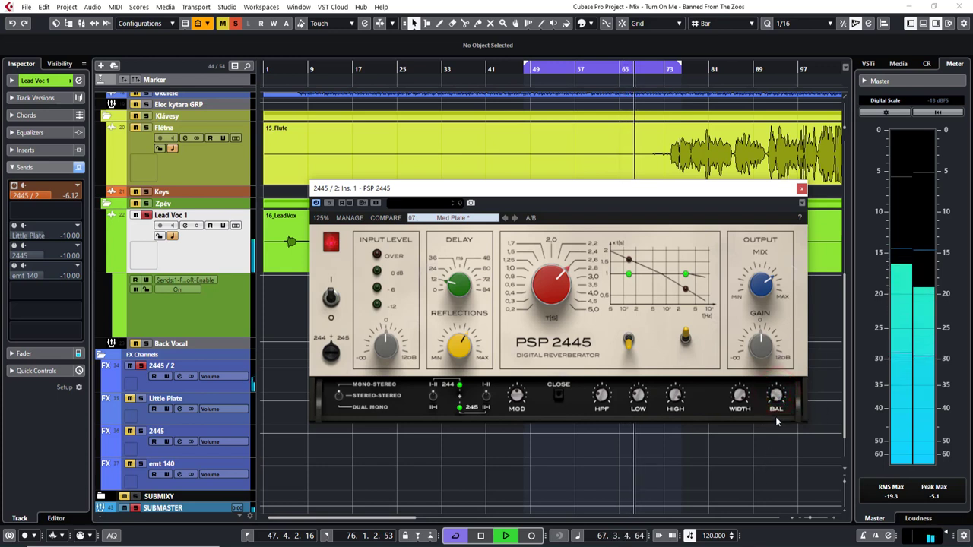
pyautogui.press('space')
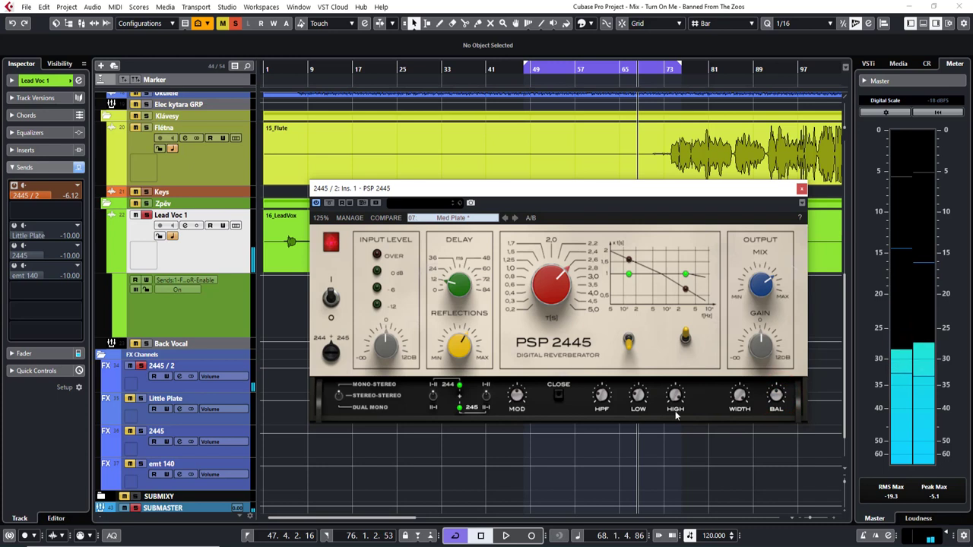
# - Return the playhead to the loop start and close the extended controls and the PSP 2445 window
pyautogui.press('KP_1')
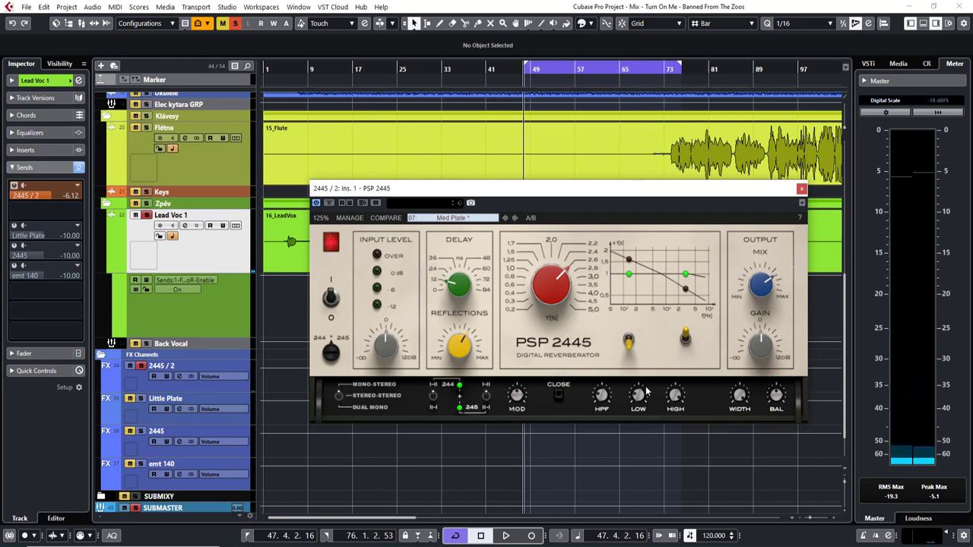
pyautogui.click(560, 395)
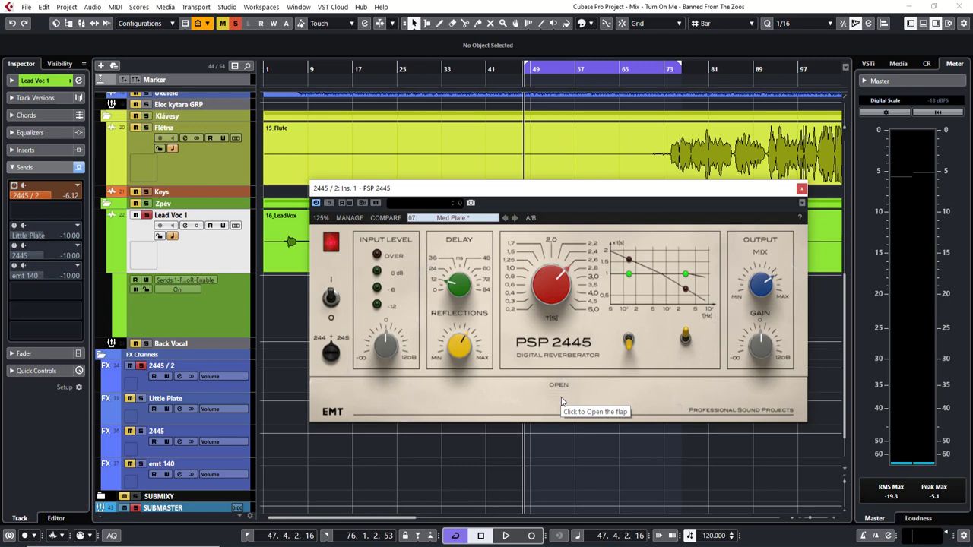
pyautogui.press('Escape')
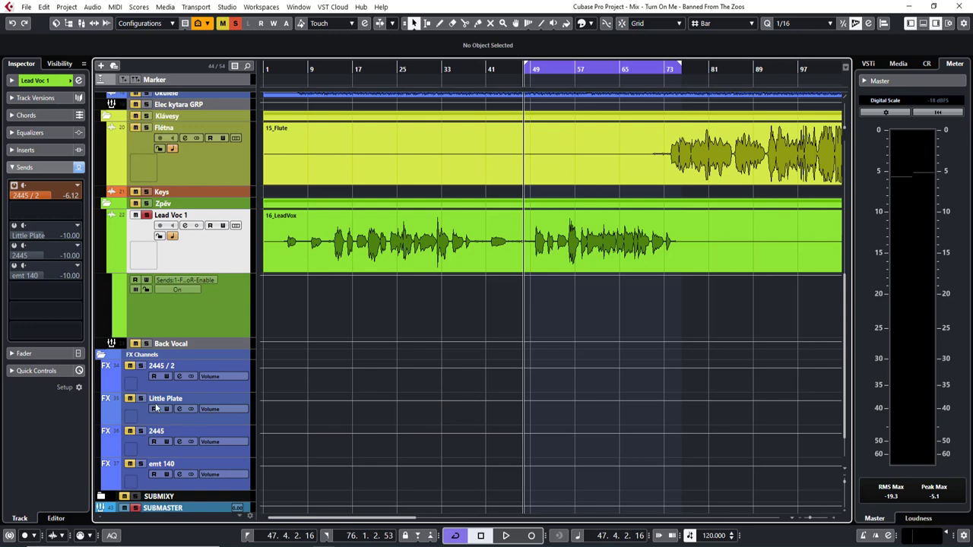
# - Open the LittlePlate insert on the Little Plate effects channel, close the channel settings, and move the plug-in window higher
pyautogui.click(179, 409)
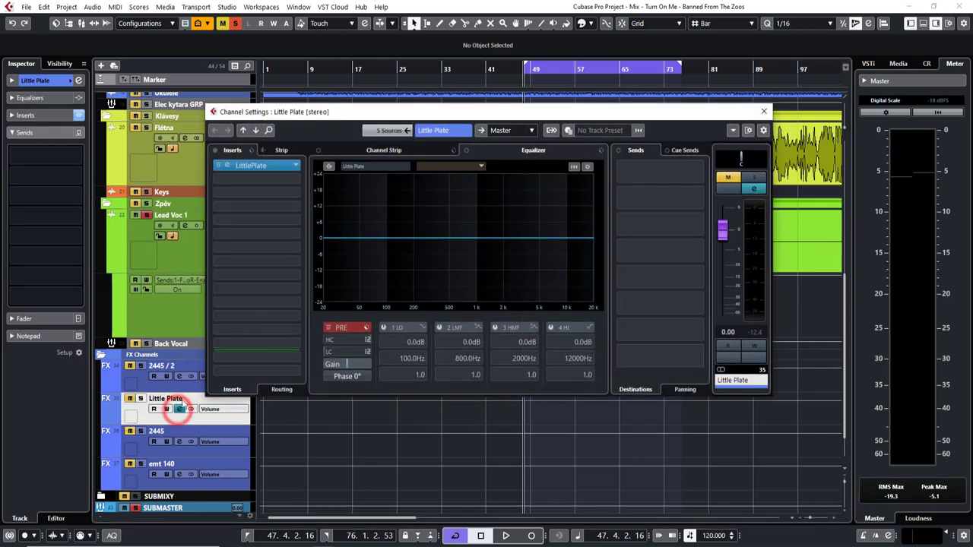
pyautogui.click(227, 165)
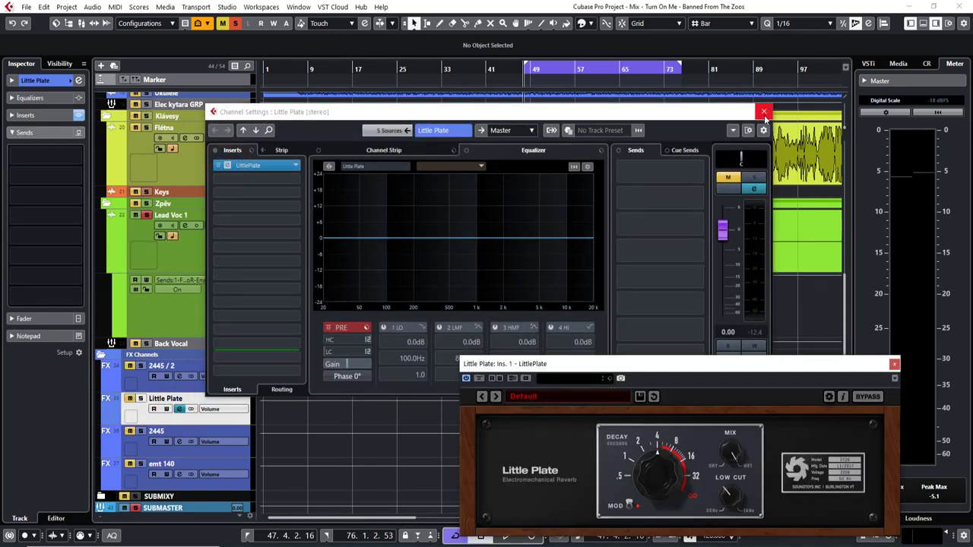
pyautogui.click(764, 112)
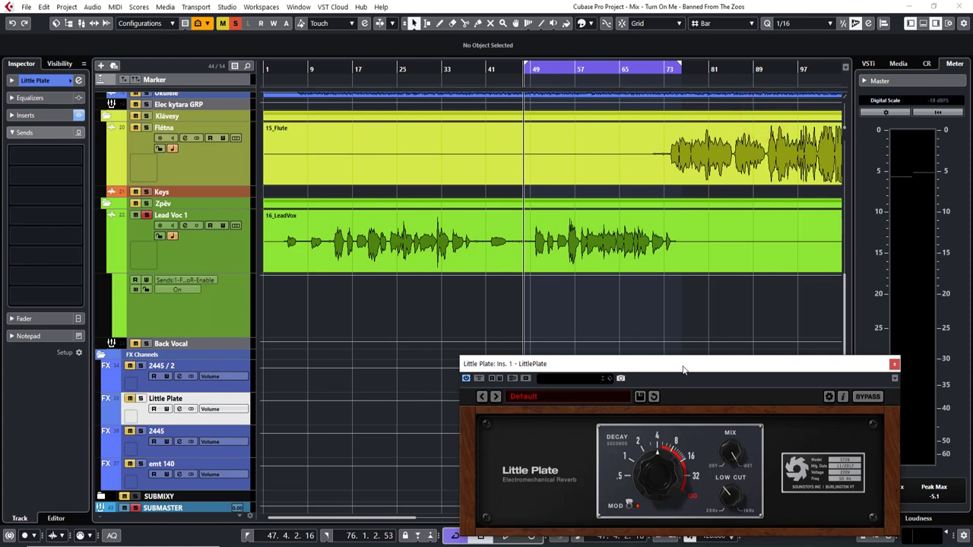
pyautogui.moveTo(683, 370); pyautogui.dragTo(710, 321)
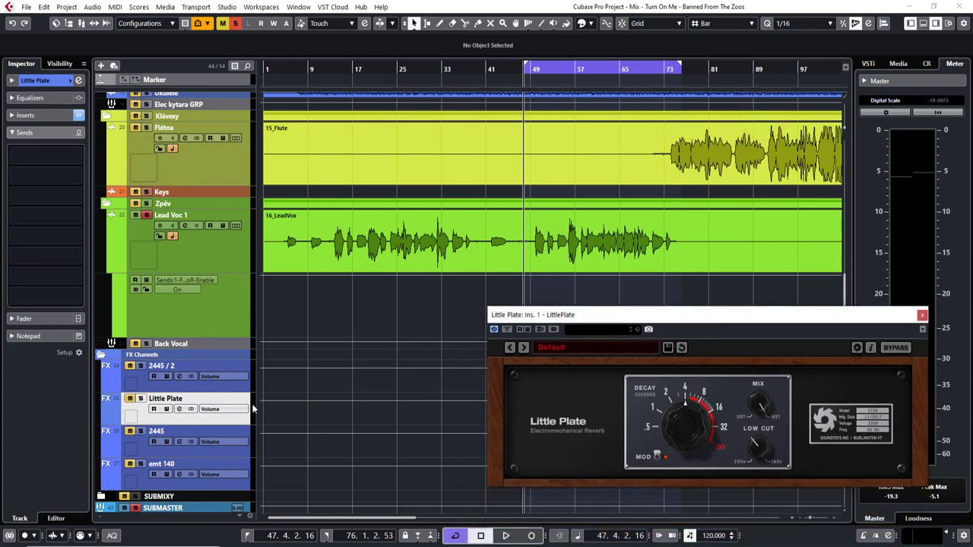
# - Open the PSP 2445 insert on the 2445 effects channel and close the channel settings
pyautogui.click(144, 449)
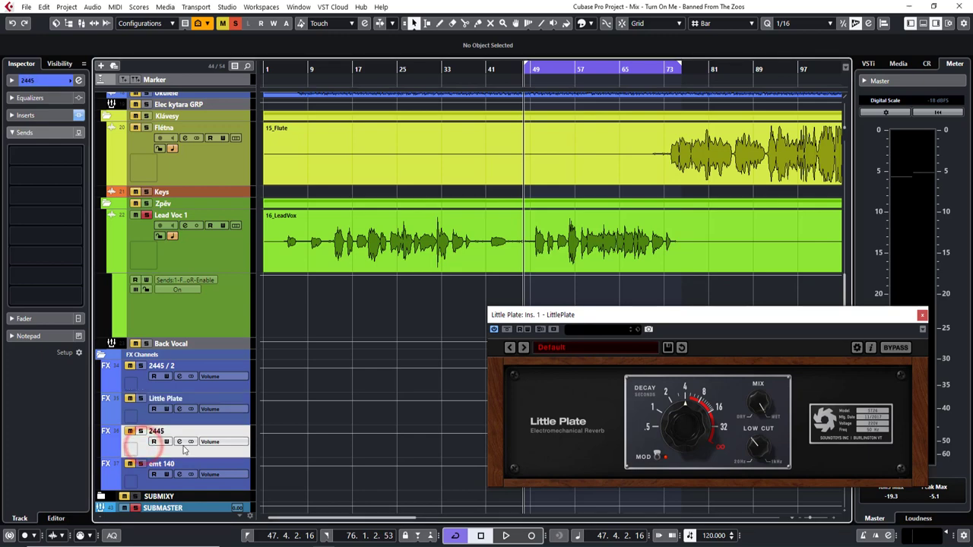
pyautogui.click(180, 441)
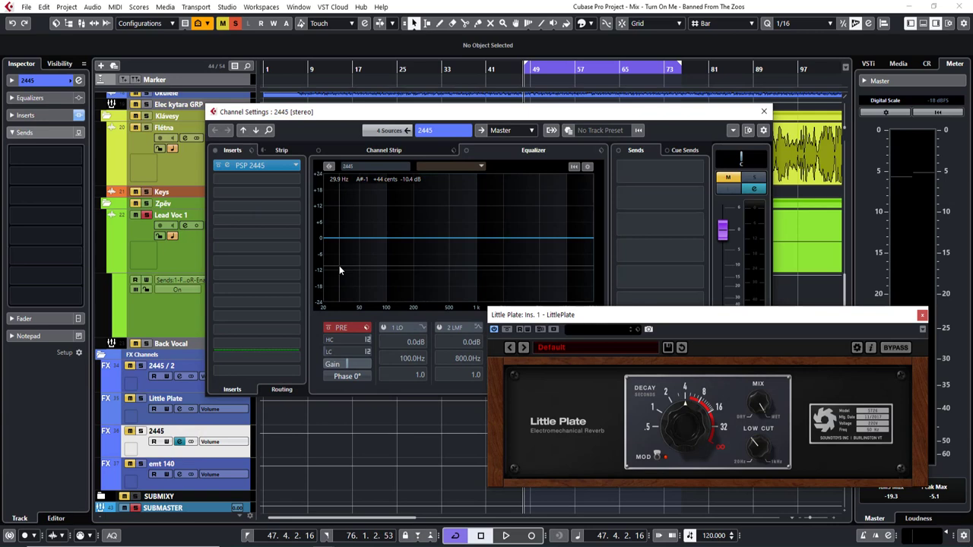
pyautogui.click(230, 169)
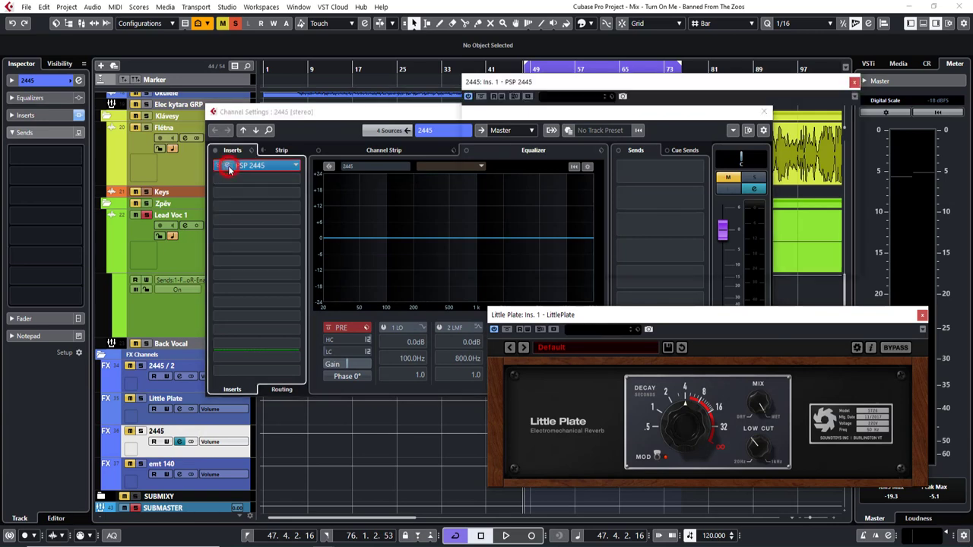
pyautogui.moveTo(426, 110); pyautogui.dragTo(207, 206)
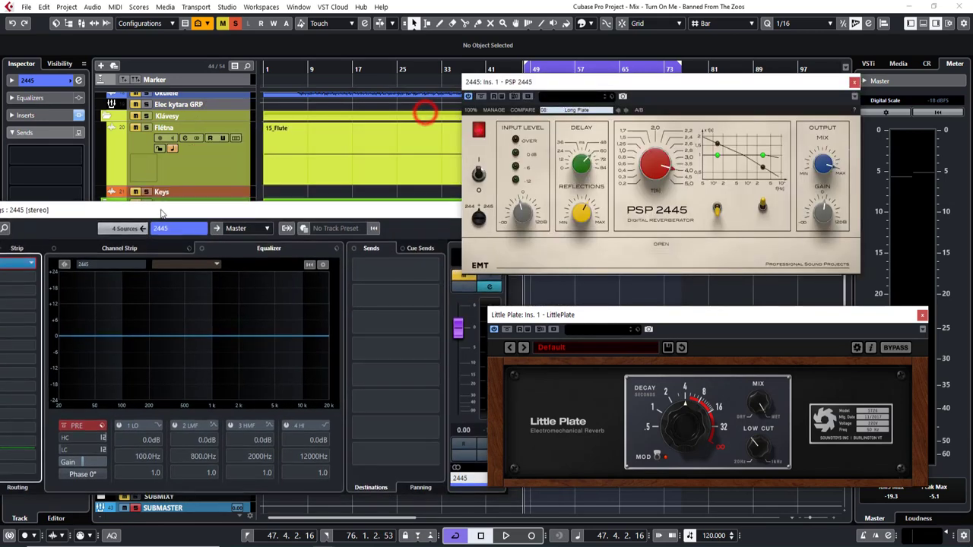
pyautogui.moveTo(295, 214); pyautogui.dragTo(233, 173)
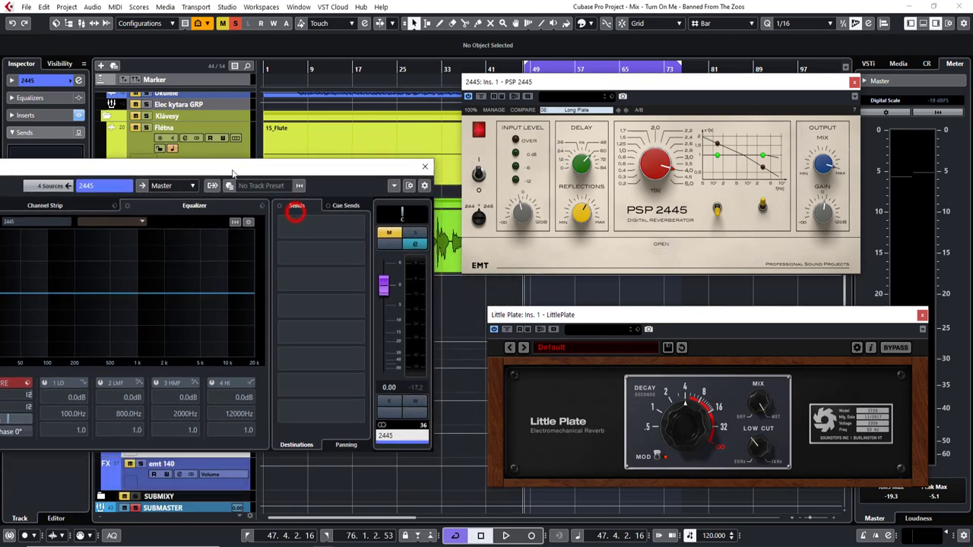
pyautogui.click(424, 166)
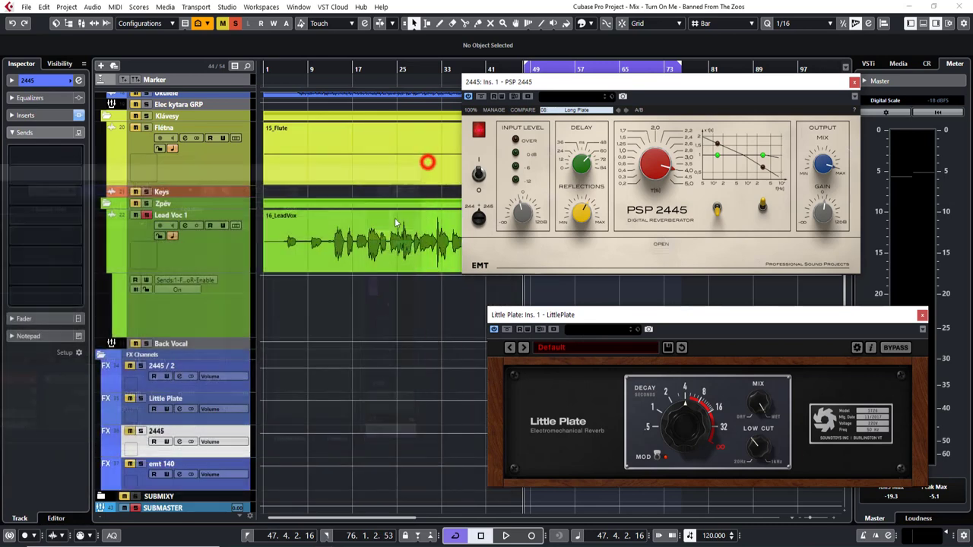
# - Open the UAD EMT 140 insert on the emt 140 effects channel, close the channel settings, and place the plug-in beside LittlePlate
pyautogui.click(180, 477)
pyautogui.moveTo(82, 171); pyautogui.dragTo(194, 199)
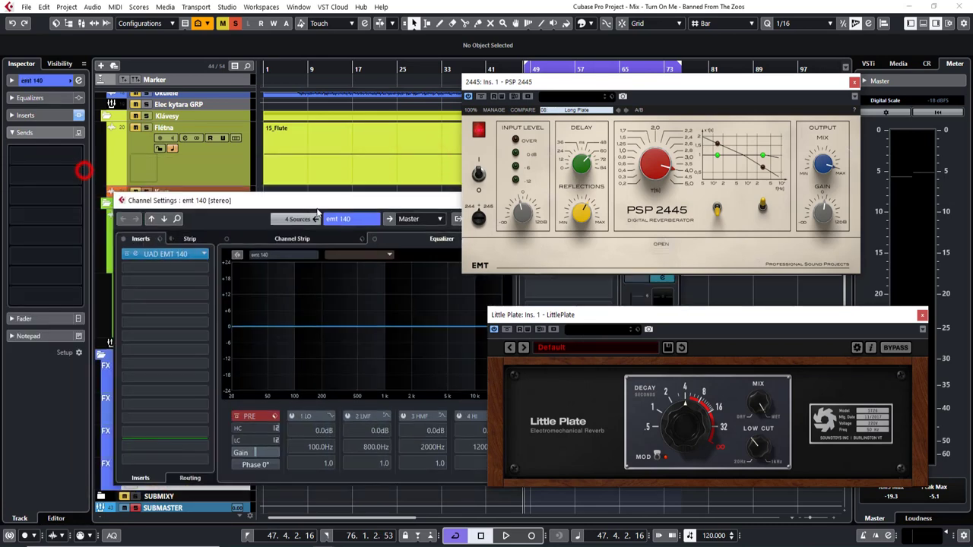
pyautogui.click(149, 256)
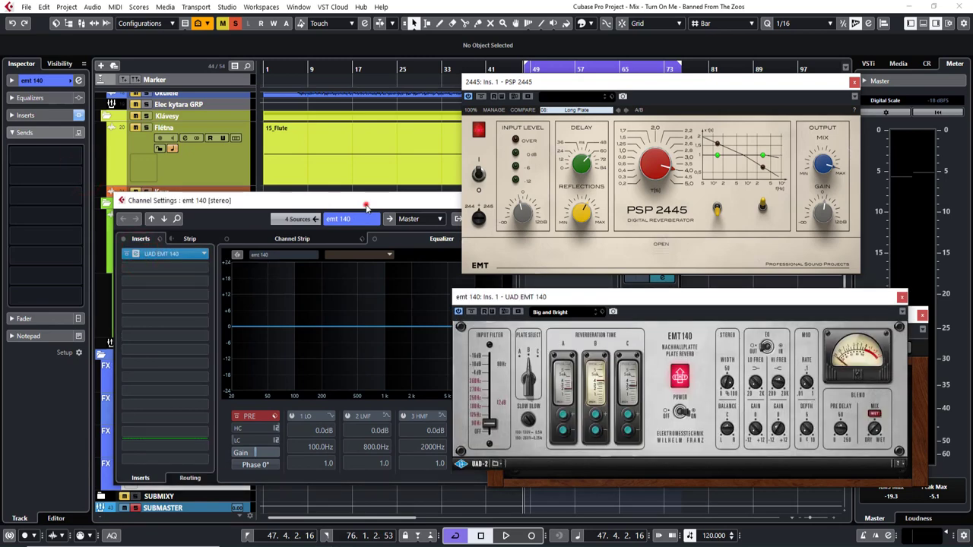
pyautogui.moveTo(366, 207); pyautogui.dragTo(65, 194)
pyautogui.click(367, 183)
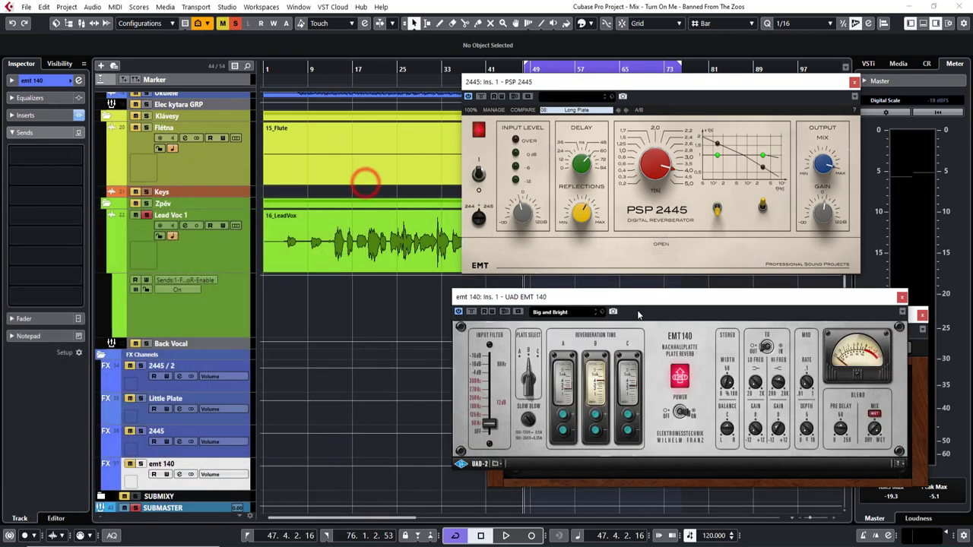
pyautogui.moveTo(636, 296); pyautogui.dragTo(245, 336)
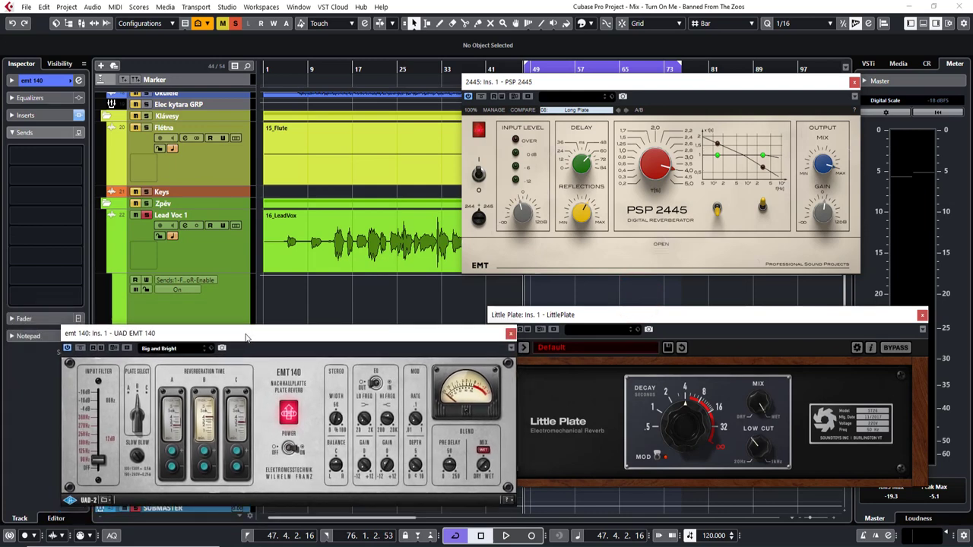
# - Turn off the Lead Voc 1 send to 2445 / 2 and move the LittlePlate and EMT 140 windows to uncover the effects channels
pyautogui.click(231, 258)
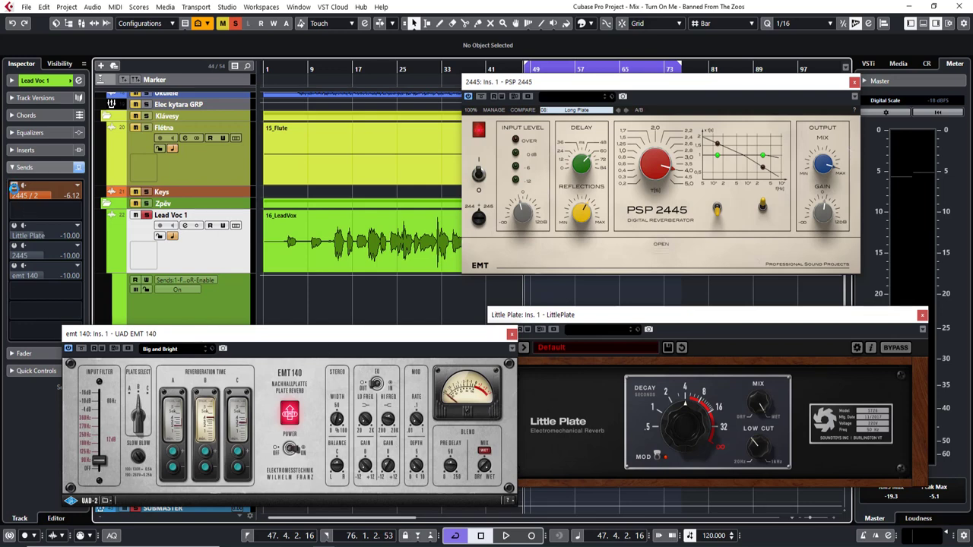
pyautogui.click(13, 185)
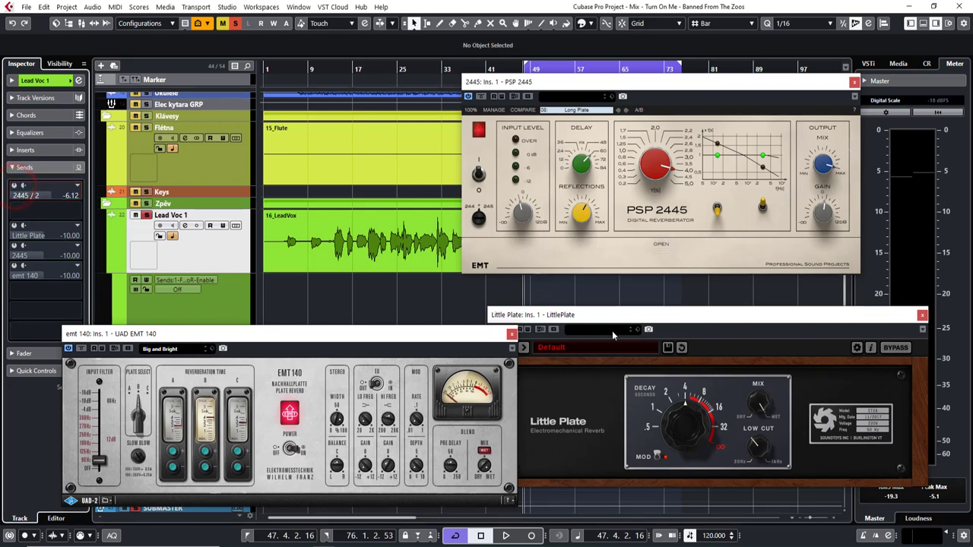
pyautogui.click(640, 327)
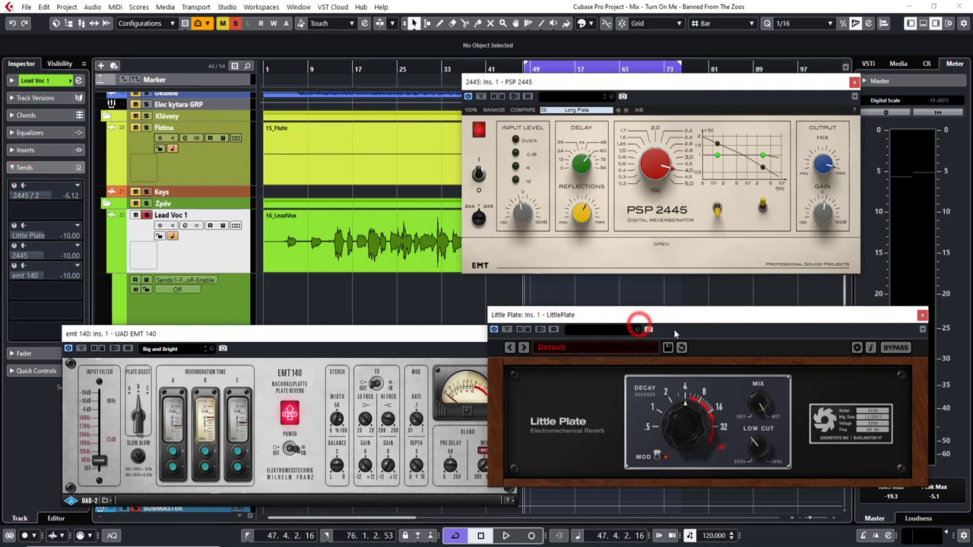
pyautogui.moveTo(682, 314); pyautogui.dragTo(745, 336)
pyautogui.moveTo(475, 336); pyautogui.dragTo(704, 286)
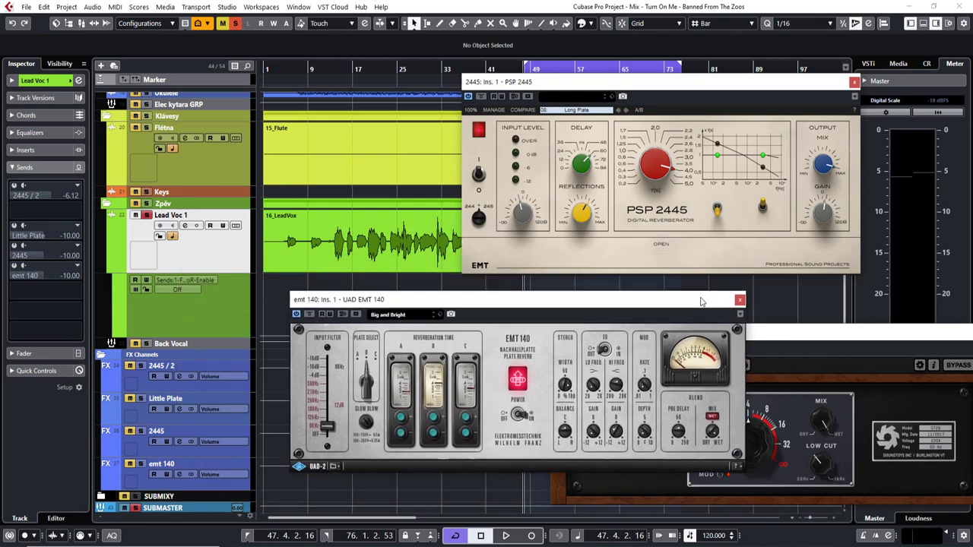
# - Solo the Little Plate effects channel and enable the lead vocal's Little Plate send, arranging the reverb windows without overlap
pyautogui.click(131, 399)
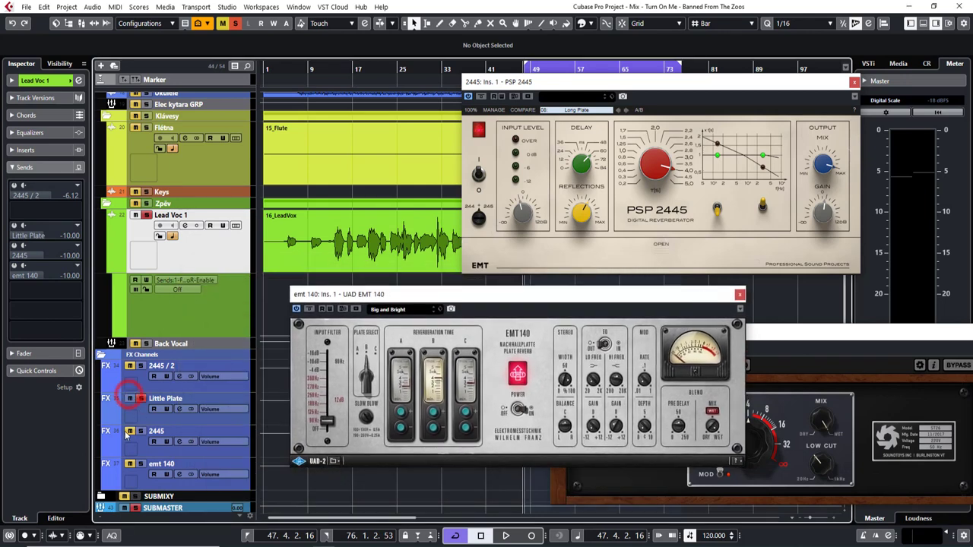
pyautogui.moveTo(407, 295); pyautogui.dragTo(179, 347)
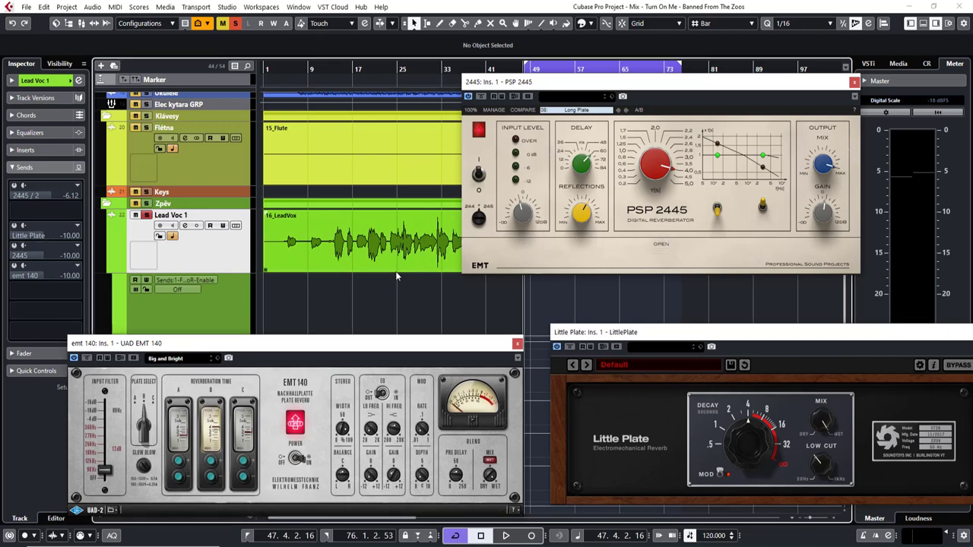
pyautogui.click(14, 227)
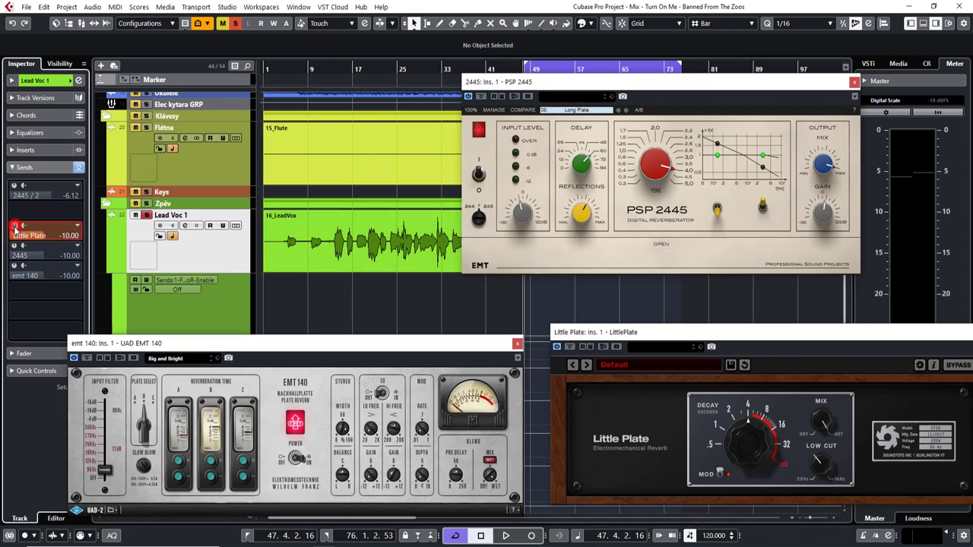
pyautogui.moveTo(574, 332); pyautogui.dragTo(569, 333)
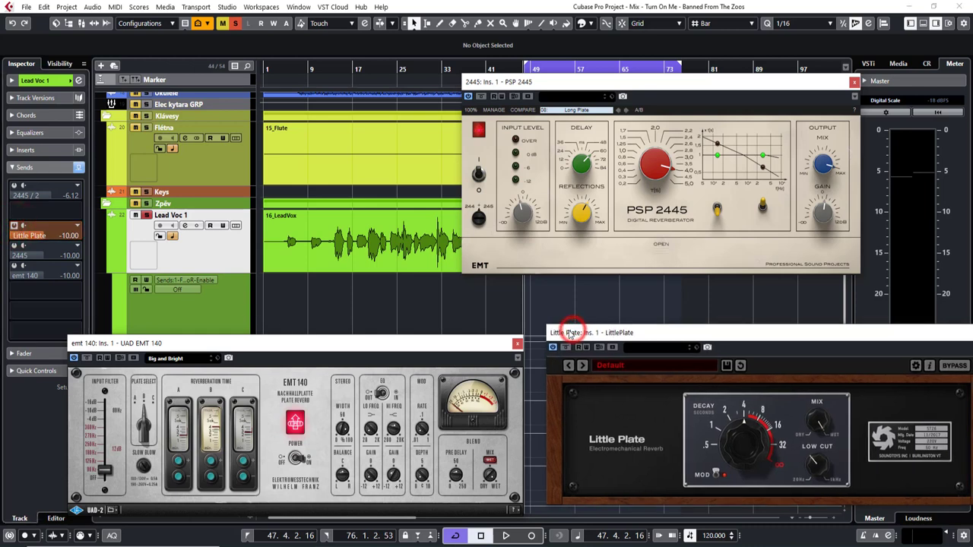
# - Start loop playback and clear the lead vocal solo and all remaining solos to hear the full mix
pyautogui.press('space')
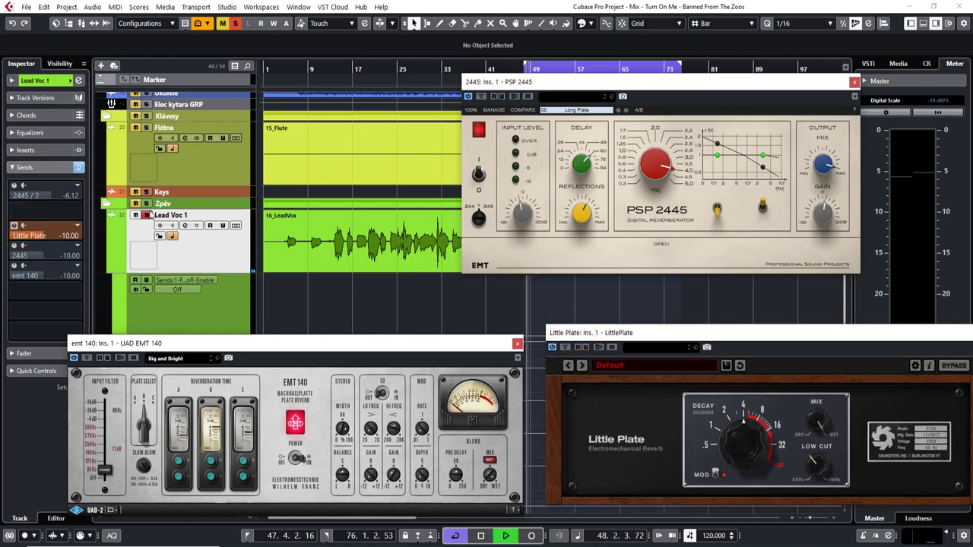
pyautogui.click(147, 216)
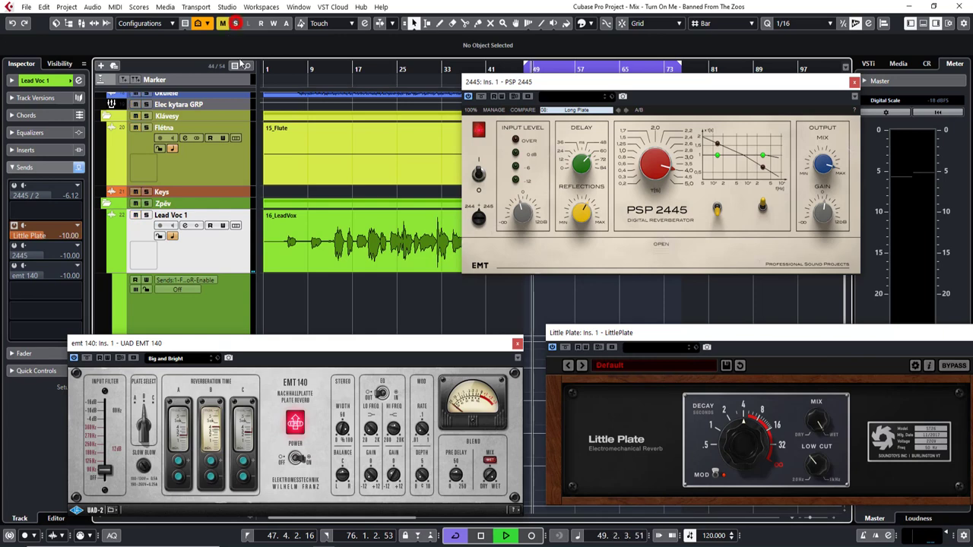
pyautogui.click(235, 23)
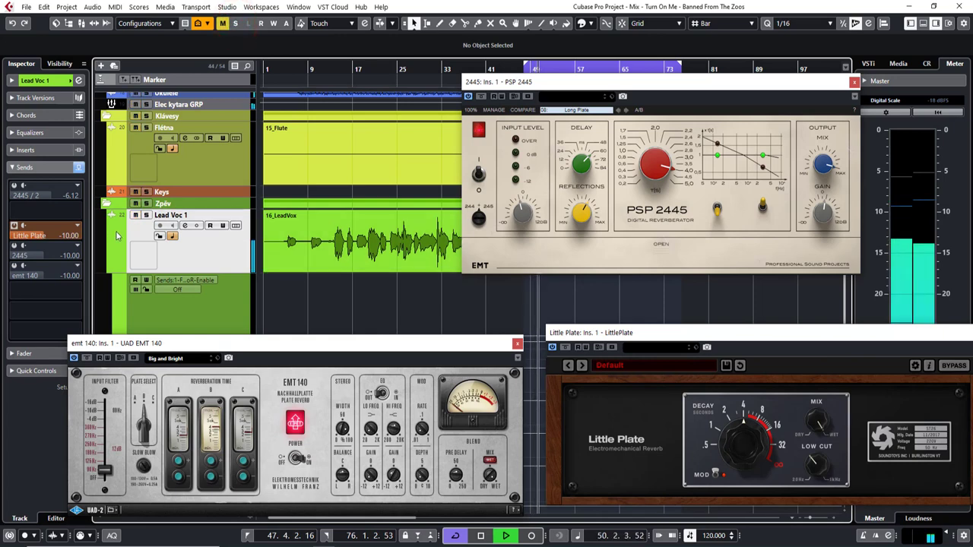
# - Unmute the Little Plate, 2445, and emt 140 effects channels, and set the EMT 140 and LittlePlate windows side by side
pyautogui.moveTo(255, 346); pyautogui.dragTo(397, 175)
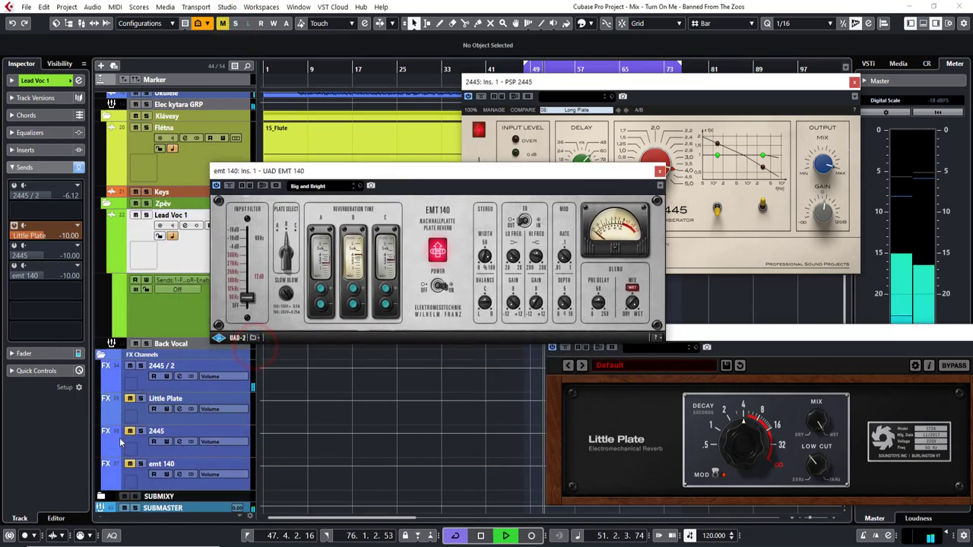
pyautogui.click(141, 399)
pyautogui.click(140, 398)
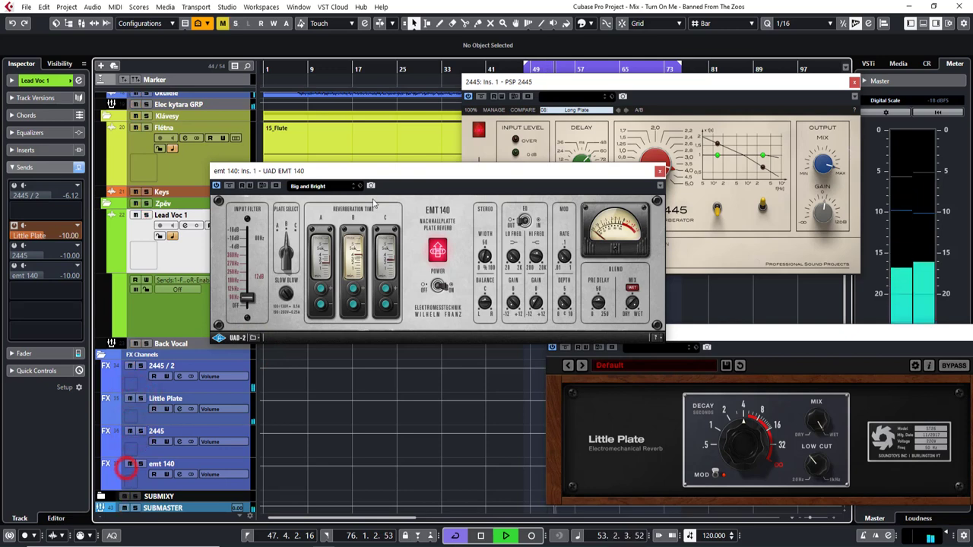
pyautogui.moveTo(371, 175); pyautogui.dragTo(211, 341)
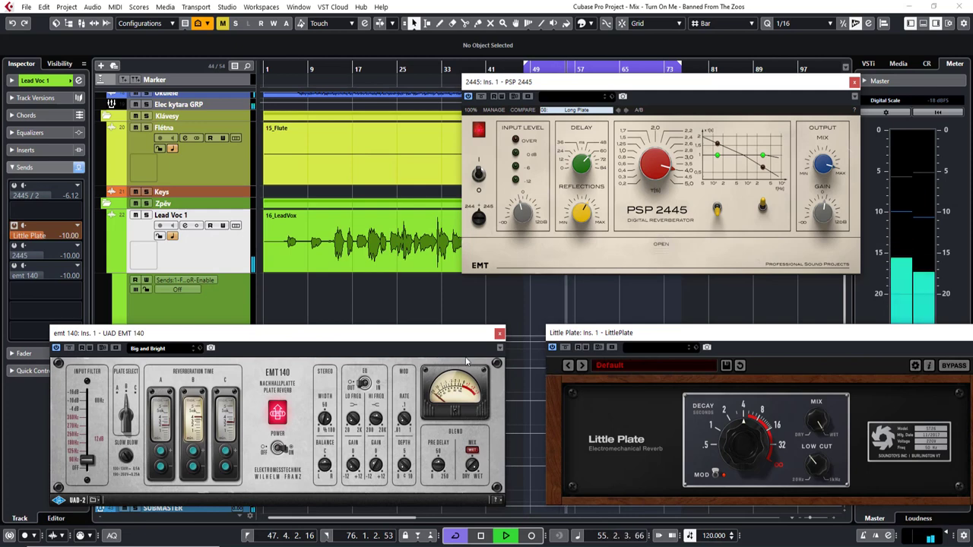
pyautogui.moveTo(655, 332); pyautogui.dragTo(643, 321)
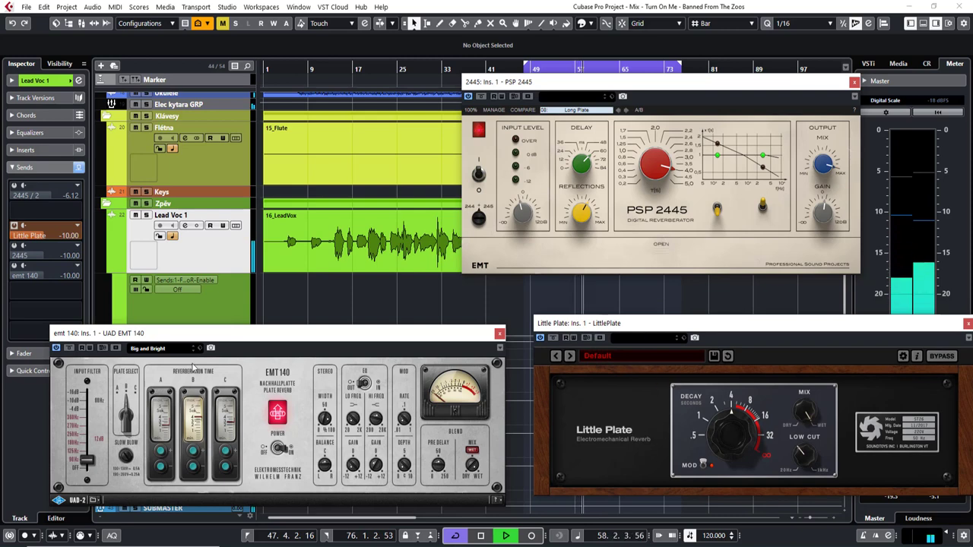
# - Solo the Little Plate channel to audition its reverb alone during playback, and release the solo to return to the full mix
pyautogui.moveTo(191, 333); pyautogui.dragTo(171, 68)
pyautogui.click(140, 399)
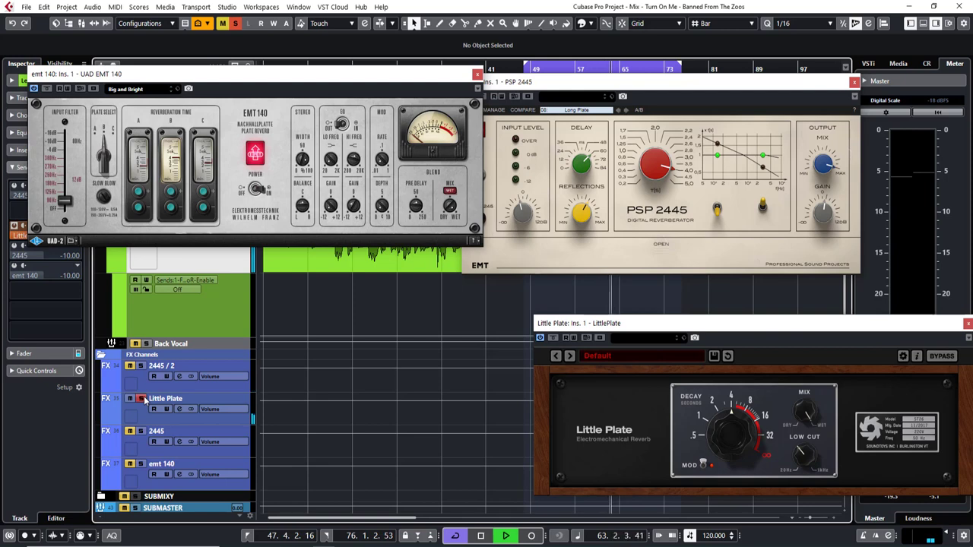
pyautogui.click(141, 399)
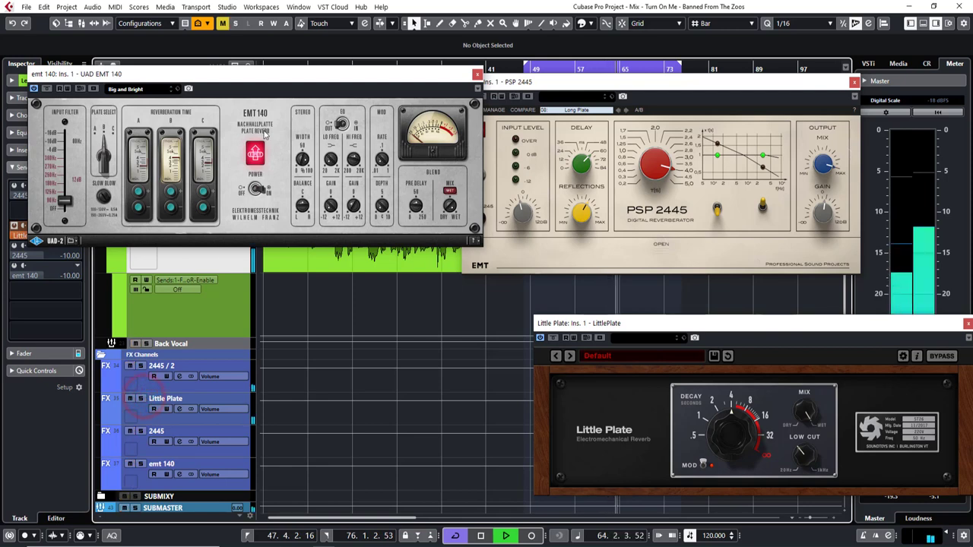
pyautogui.moveTo(186, 74); pyautogui.dragTo(241, 295)
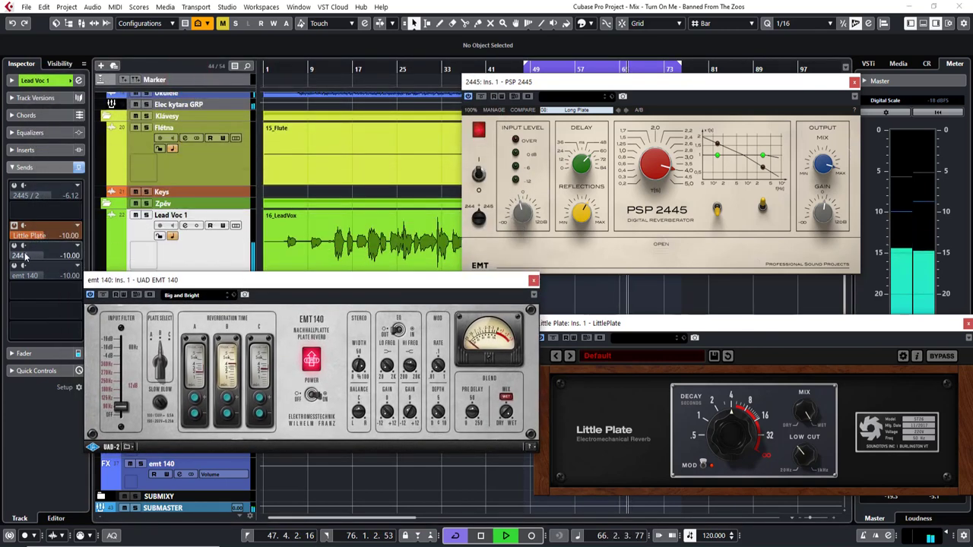
# - Stop playback, switch the lead vocal's active send from Little Plate to 2445, and resume playback
pyautogui.press('space')
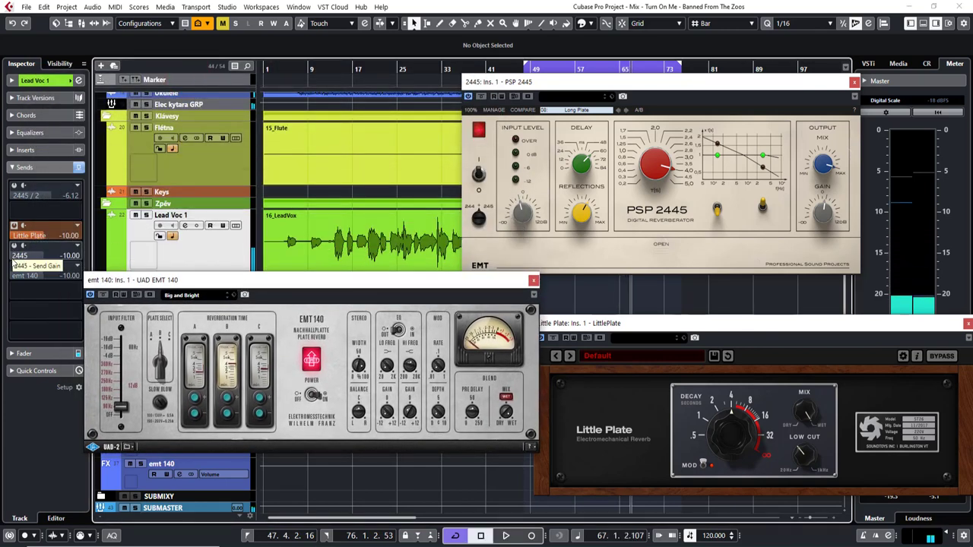
pyautogui.click(14, 245)
pyautogui.click(15, 226)
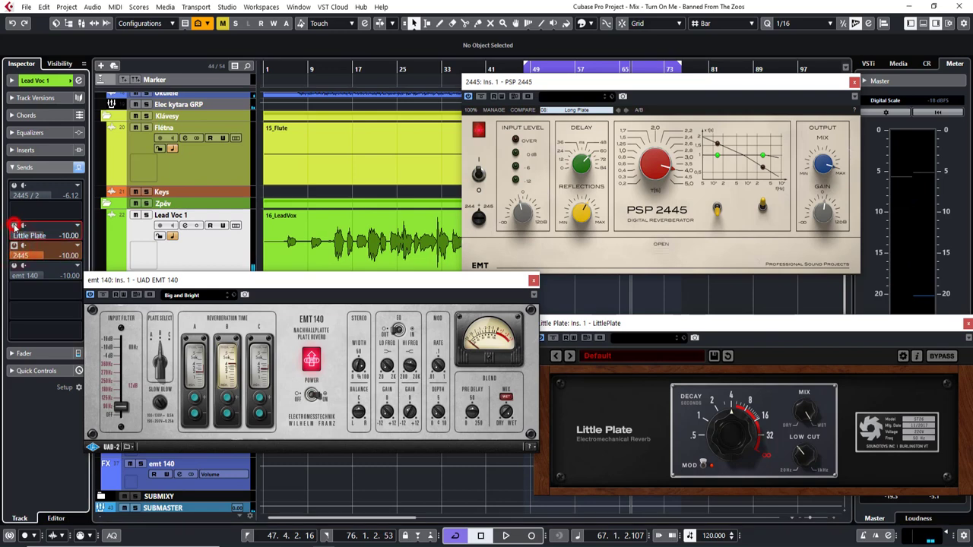
pyautogui.press('space')
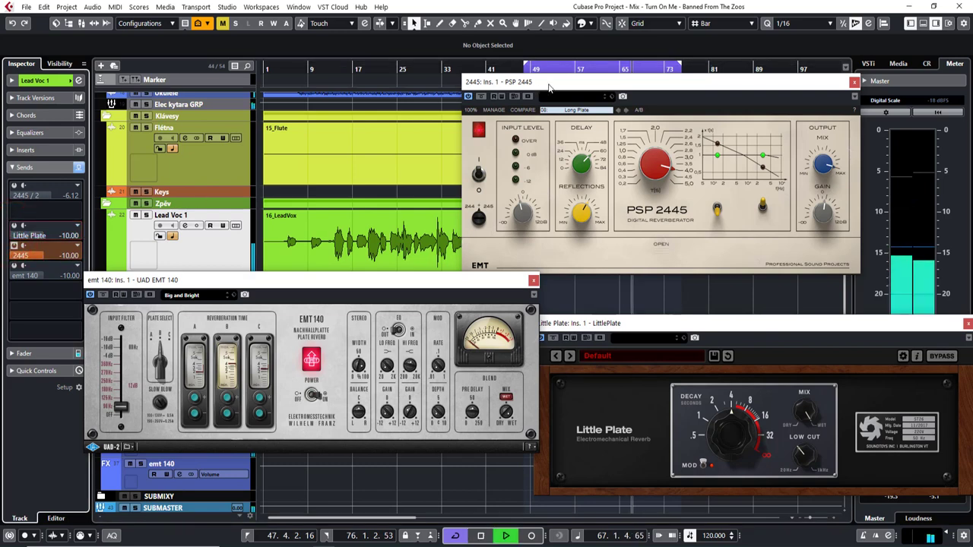
pyautogui.moveTo(547, 80); pyautogui.dragTo(561, 73)
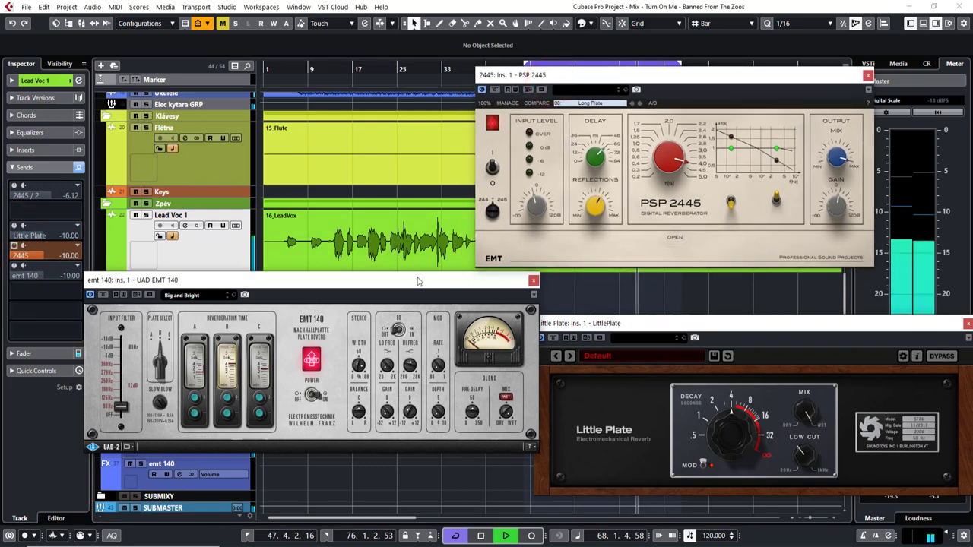
# - Solo the 2445 effects channel and lower the PSP 2445 reverb time during playback
pyautogui.moveTo(414, 284); pyautogui.dragTo(352, 140)
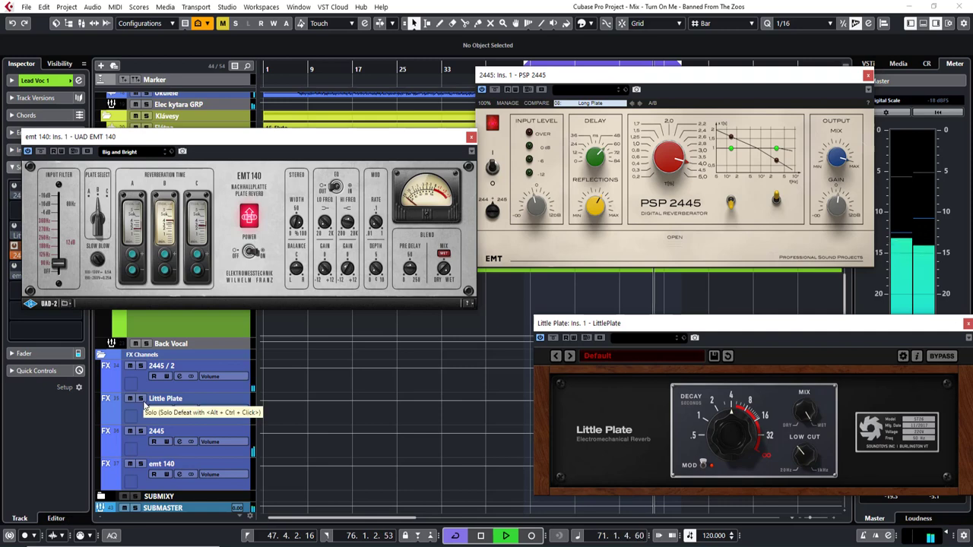
pyautogui.click(142, 432)
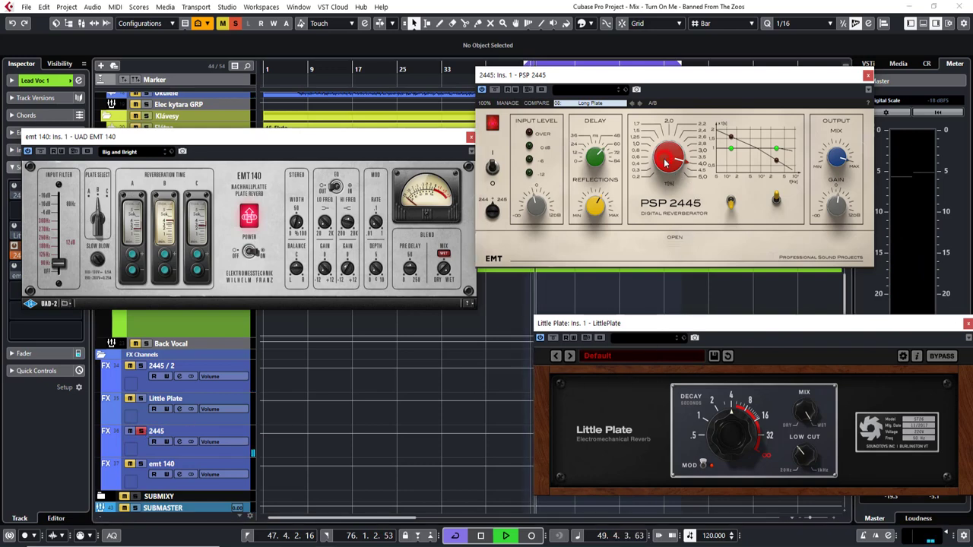
pyautogui.moveTo(665, 162); pyautogui.dragTo(666, 174)
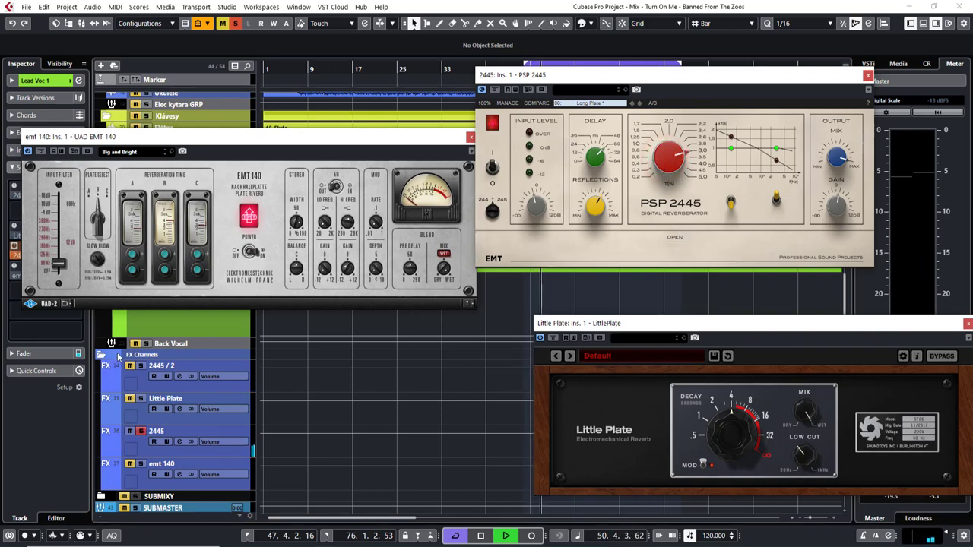
# - Release the solo on the 2445 effects channel and switch the lead vocal's active send from 2445 to emt 140
pyautogui.click(141, 432)
pyautogui.moveTo(283, 138); pyautogui.dragTo(363, 265)
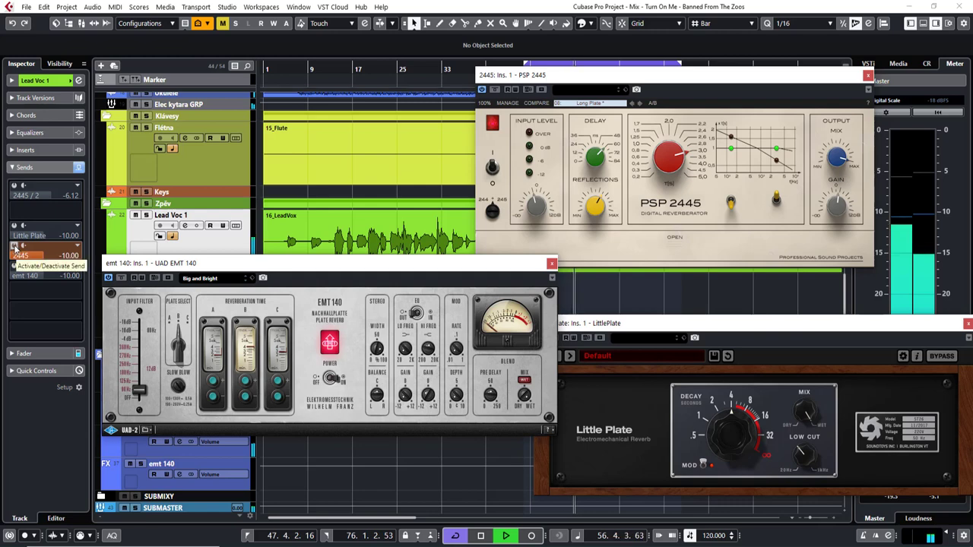
pyautogui.click(14, 248)
pyautogui.click(13, 265)
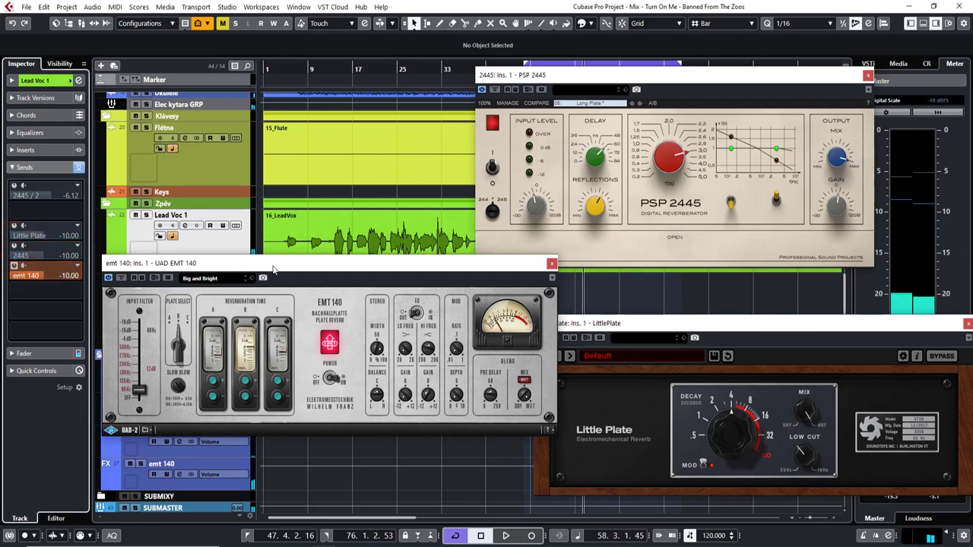
# - Reposition the EMT 140 window over the lower middle of the project and resume playback to hear its reverb on the lead vocal
pyautogui.moveTo(274, 269); pyautogui.dragTo(400, 274)
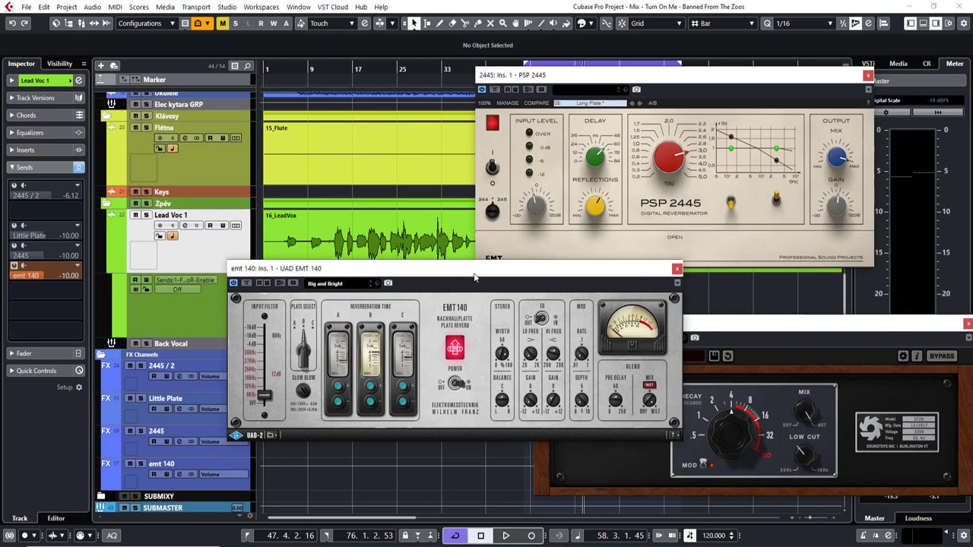
pyautogui.moveTo(474, 271); pyautogui.dragTo(437, 296)
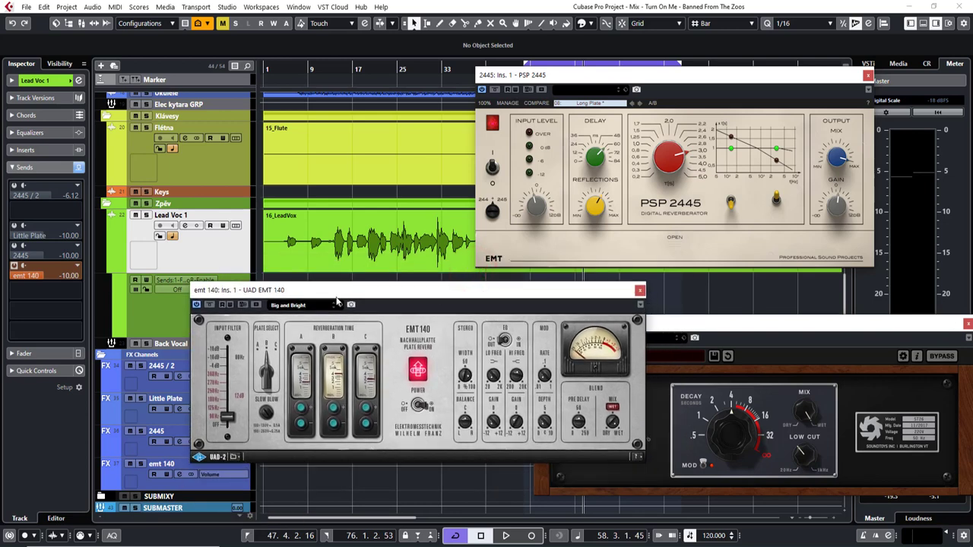
pyautogui.press('space')
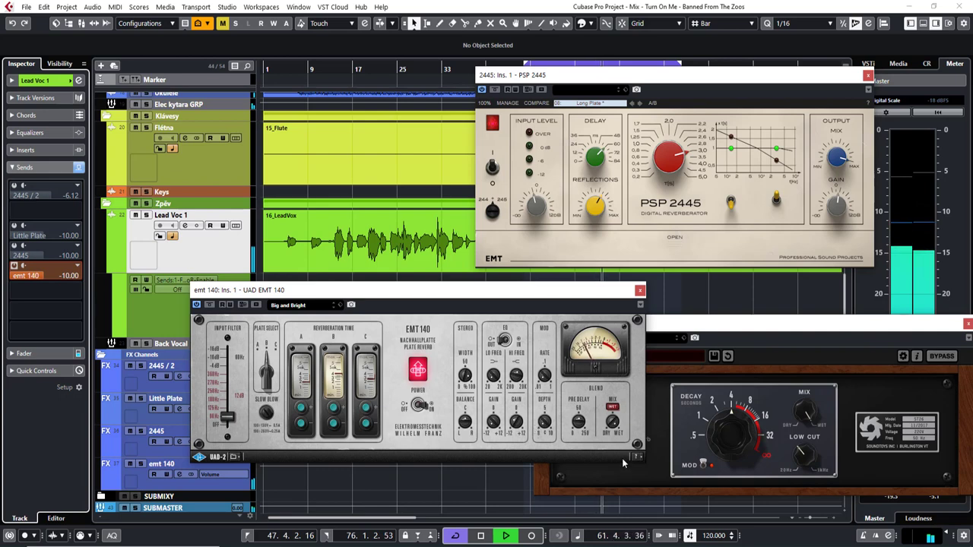
# - Move the EMT 140 window clear of the effects channels, then solo and unsolo the emt 140 channel during playback
pyautogui.moveTo(464, 292); pyautogui.dragTo(336, 335)
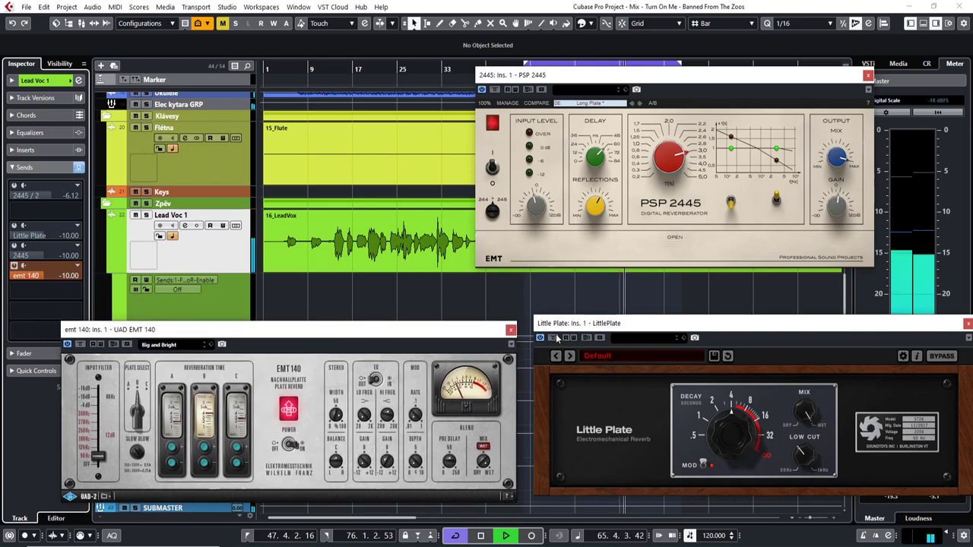
pyautogui.moveTo(89, 329); pyautogui.dragTo(341, 285)
pyautogui.click(140, 464)
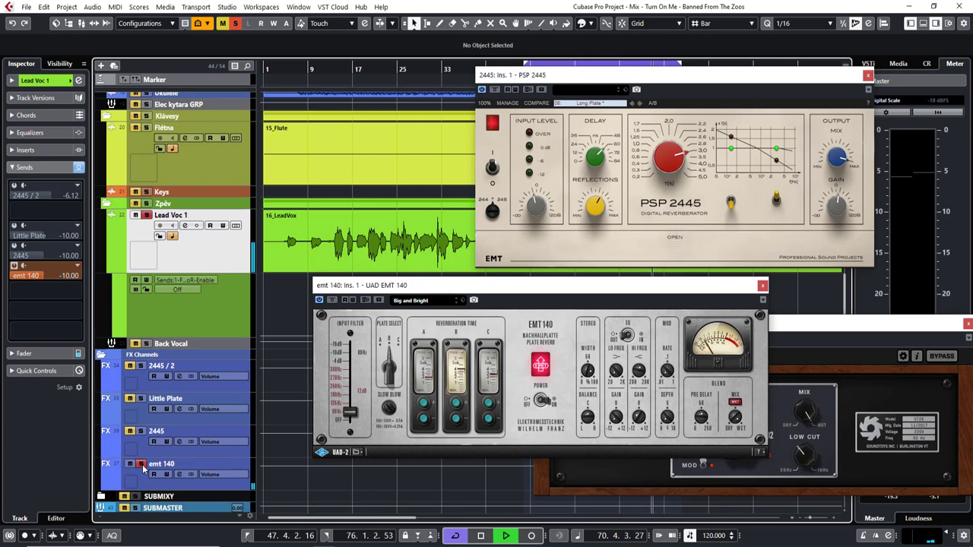
pyautogui.click(141, 464)
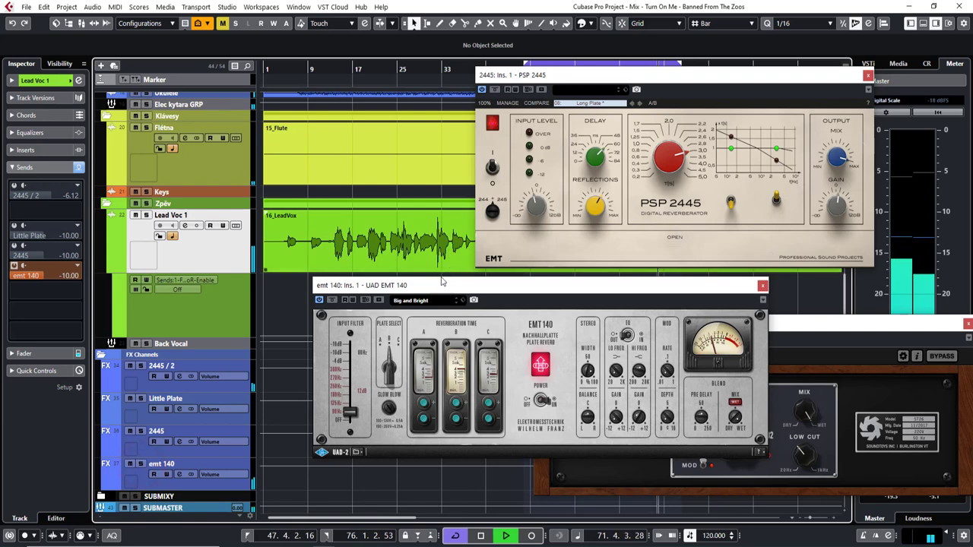
# - Compare the reverbs during playback by switching the lead vocal's active send from Little Plate to 2445 to emt 140, and stop playback
pyautogui.moveTo(441, 282); pyautogui.dragTo(195, 325)
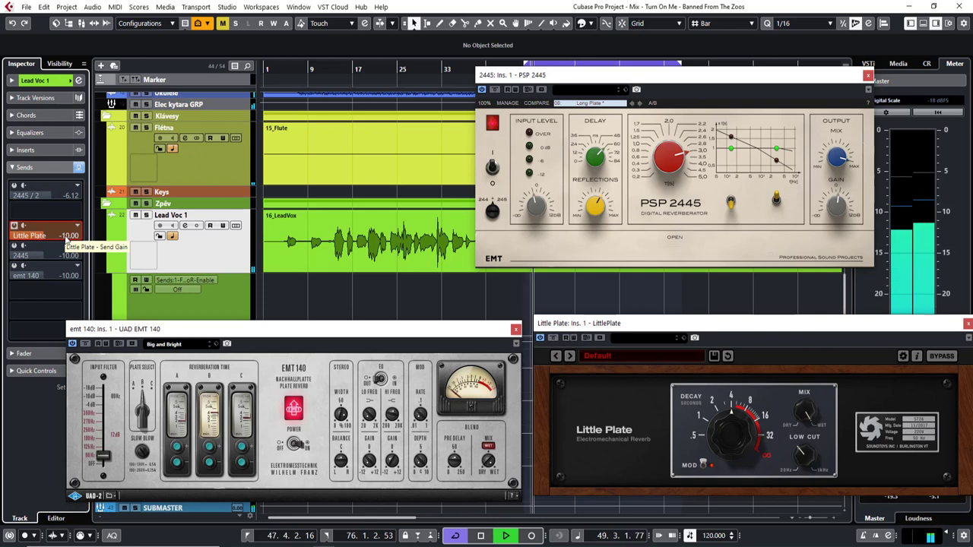
pyautogui.moveTo(630, 328); pyautogui.dragTo(628, 318)
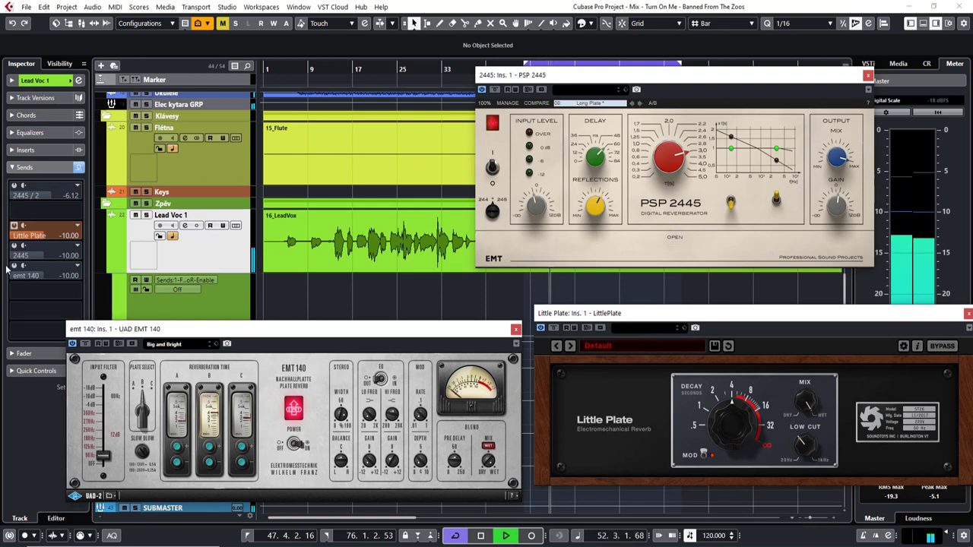
pyautogui.click(17, 227)
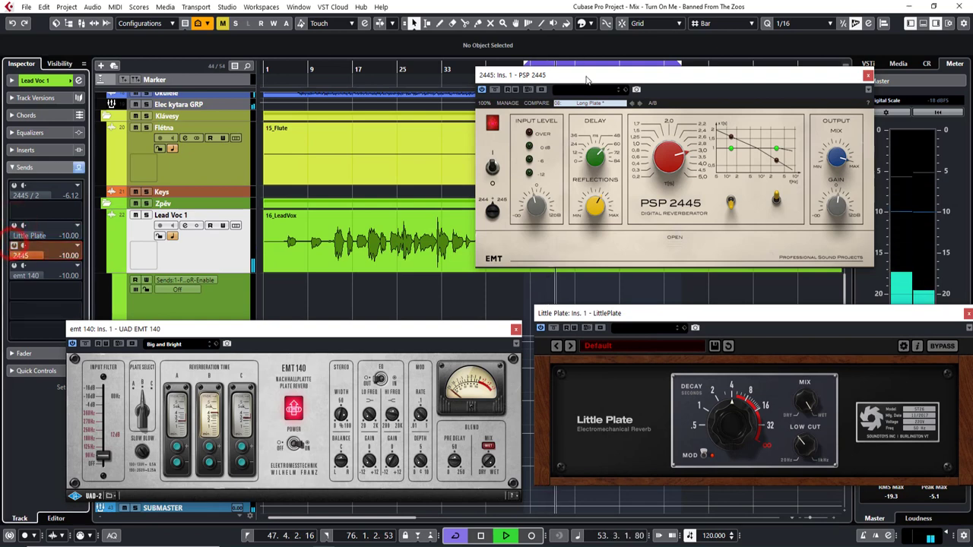
pyautogui.moveTo(585, 76); pyautogui.dragTo(604, 92)
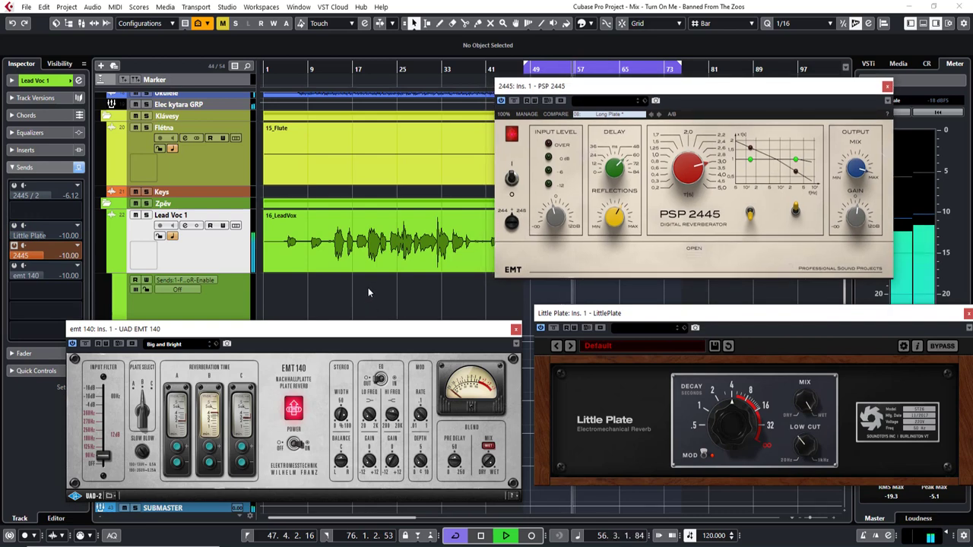
pyautogui.click(15, 267)
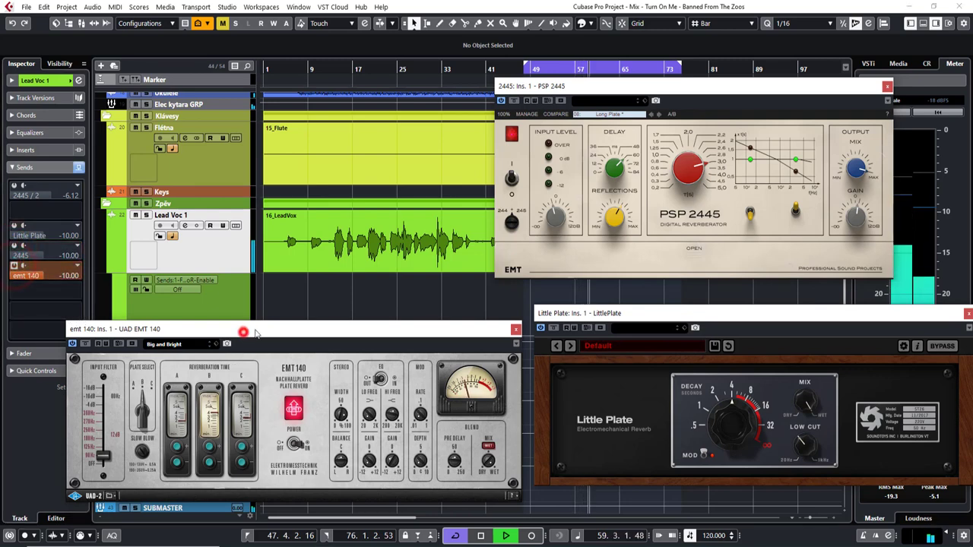
pyautogui.moveTo(243, 330); pyautogui.dragTo(241, 319)
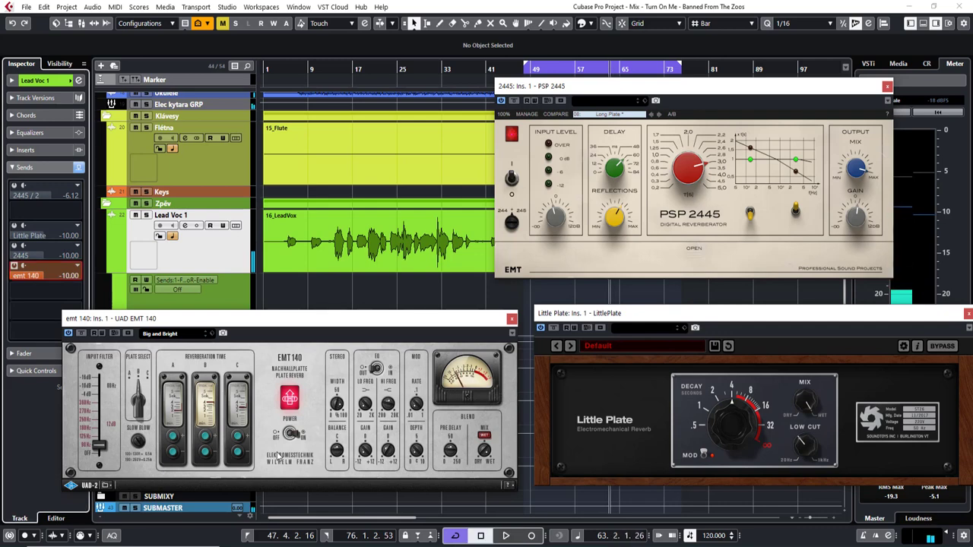
pyautogui.press('space')
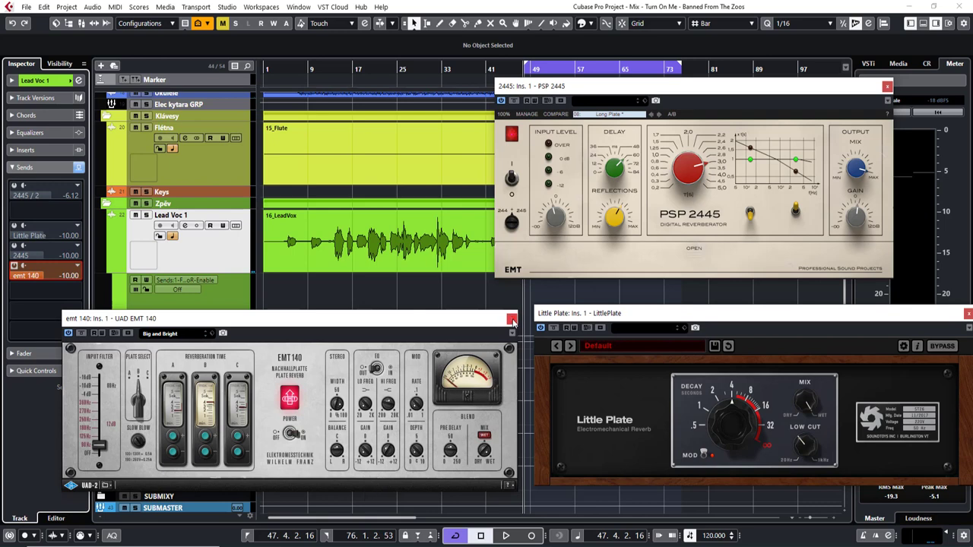
# - Close the EMT 140 and LittlePlate windows and move the PSP 2445 window toward the middle of the project
pyautogui.click(512, 319)
pyautogui.moveTo(600, 316); pyautogui.dragTo(362, 317)
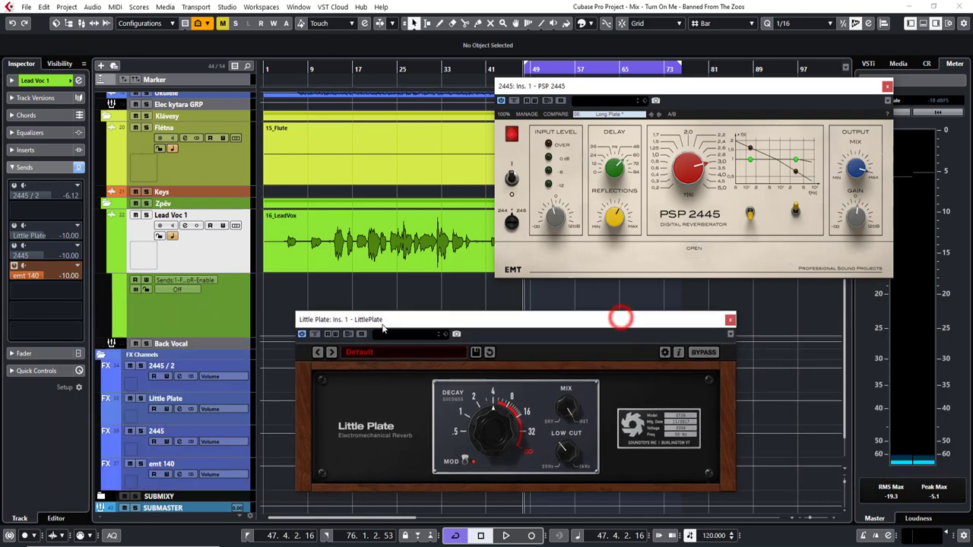
pyautogui.click(732, 319)
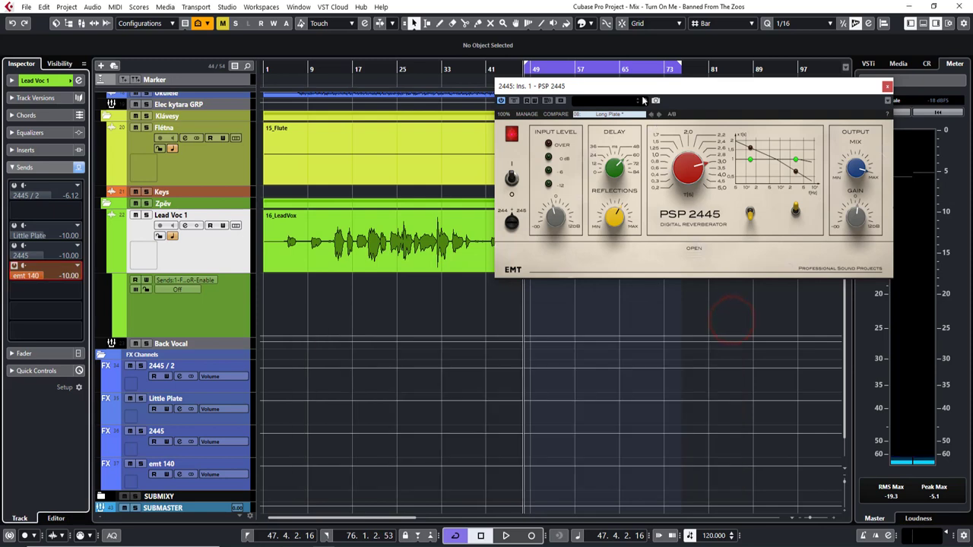
pyautogui.moveTo(637, 91); pyautogui.dragTo(437, 220)
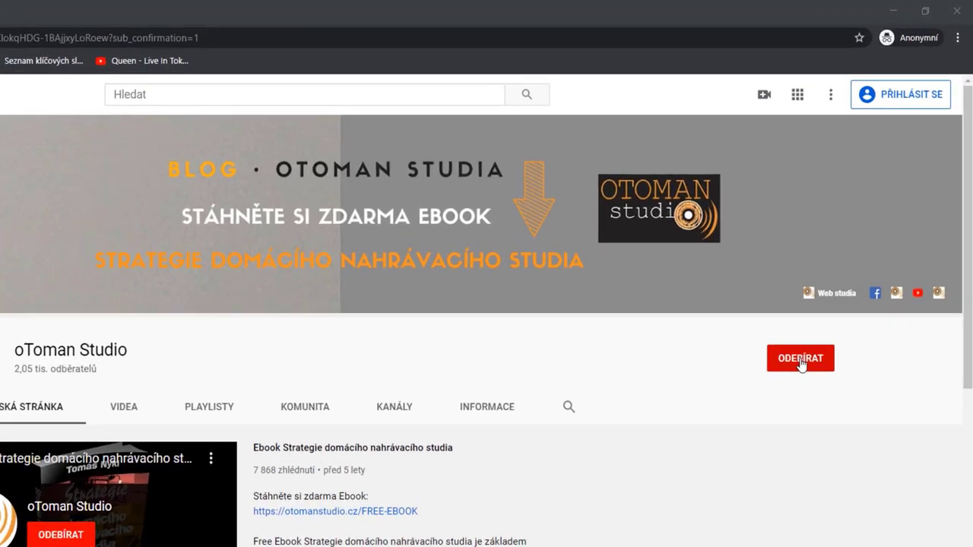
# - In the web browser, subscribe to the oToman Studio YouTube channel and open the EBOOK page on the studio's website
pyautogui.click(774, 416)
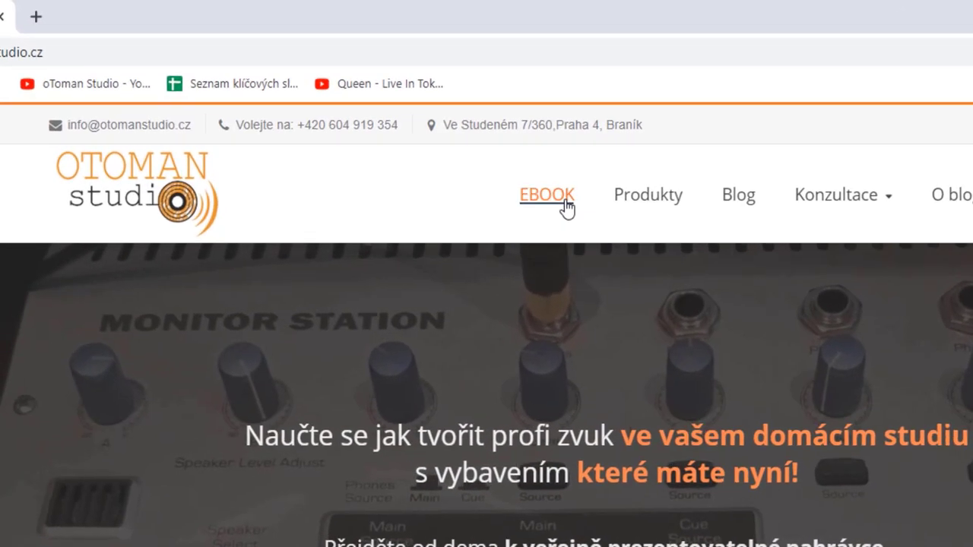
pyautogui.click(461, 116)
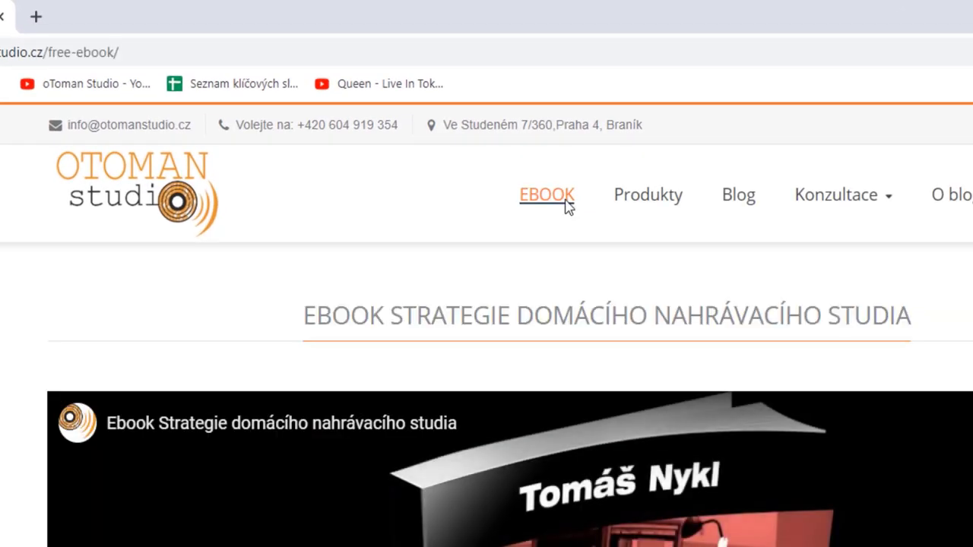